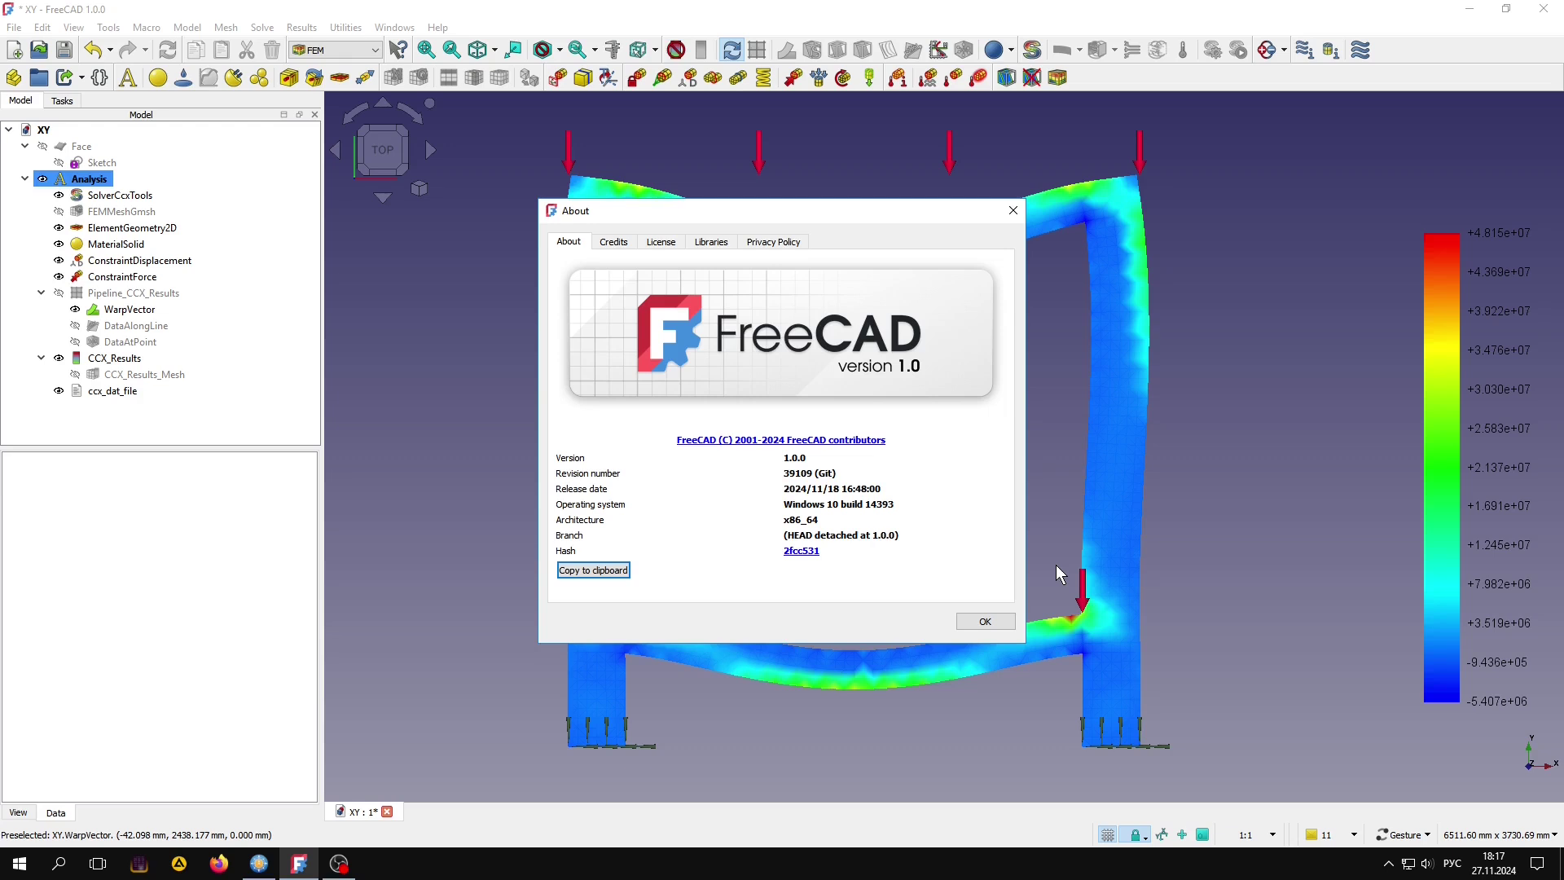
Step: Close the About FreeCAD dialog to reveal the frame's stress result again
{"action": "left_click", "coordinate": [983, 622]}
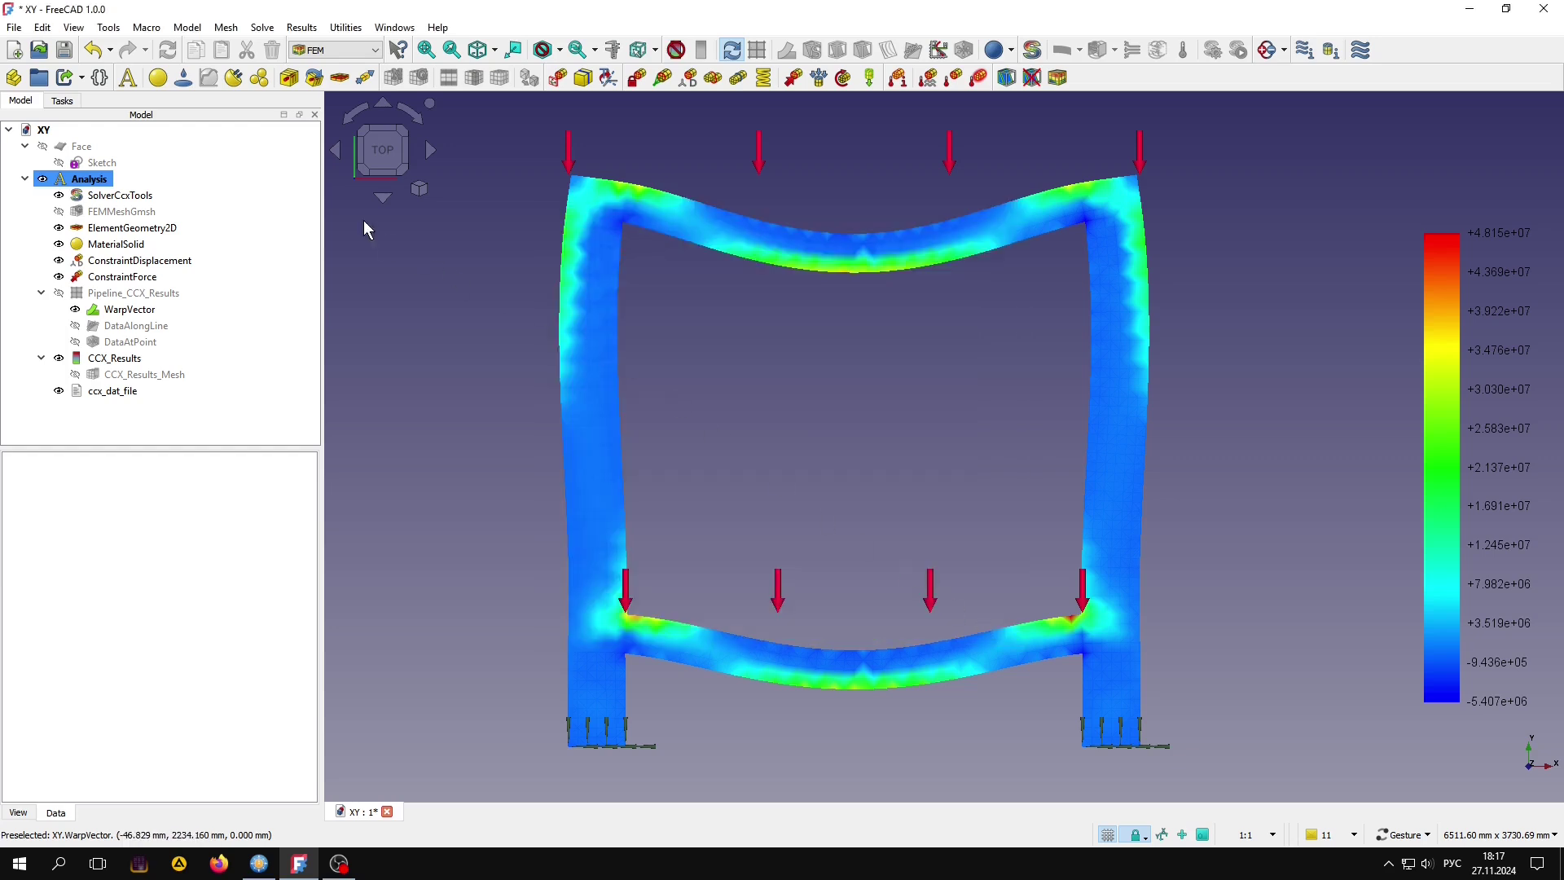
{"action": "left_click", "coordinate": [189, 29]}
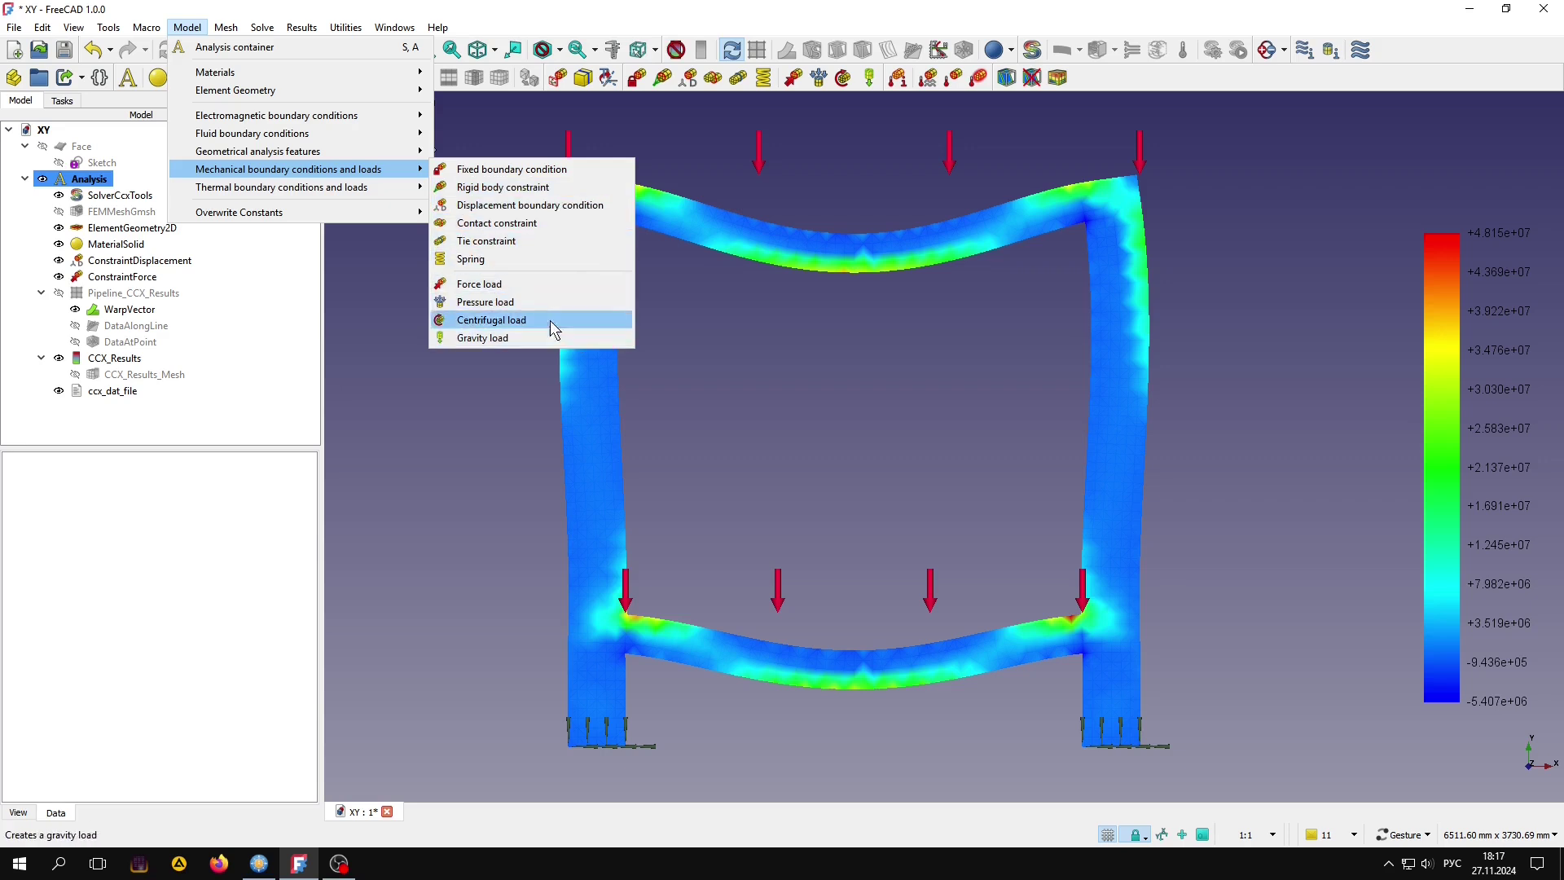
{"action": "mouse_move", "coordinate": [281, 188]}
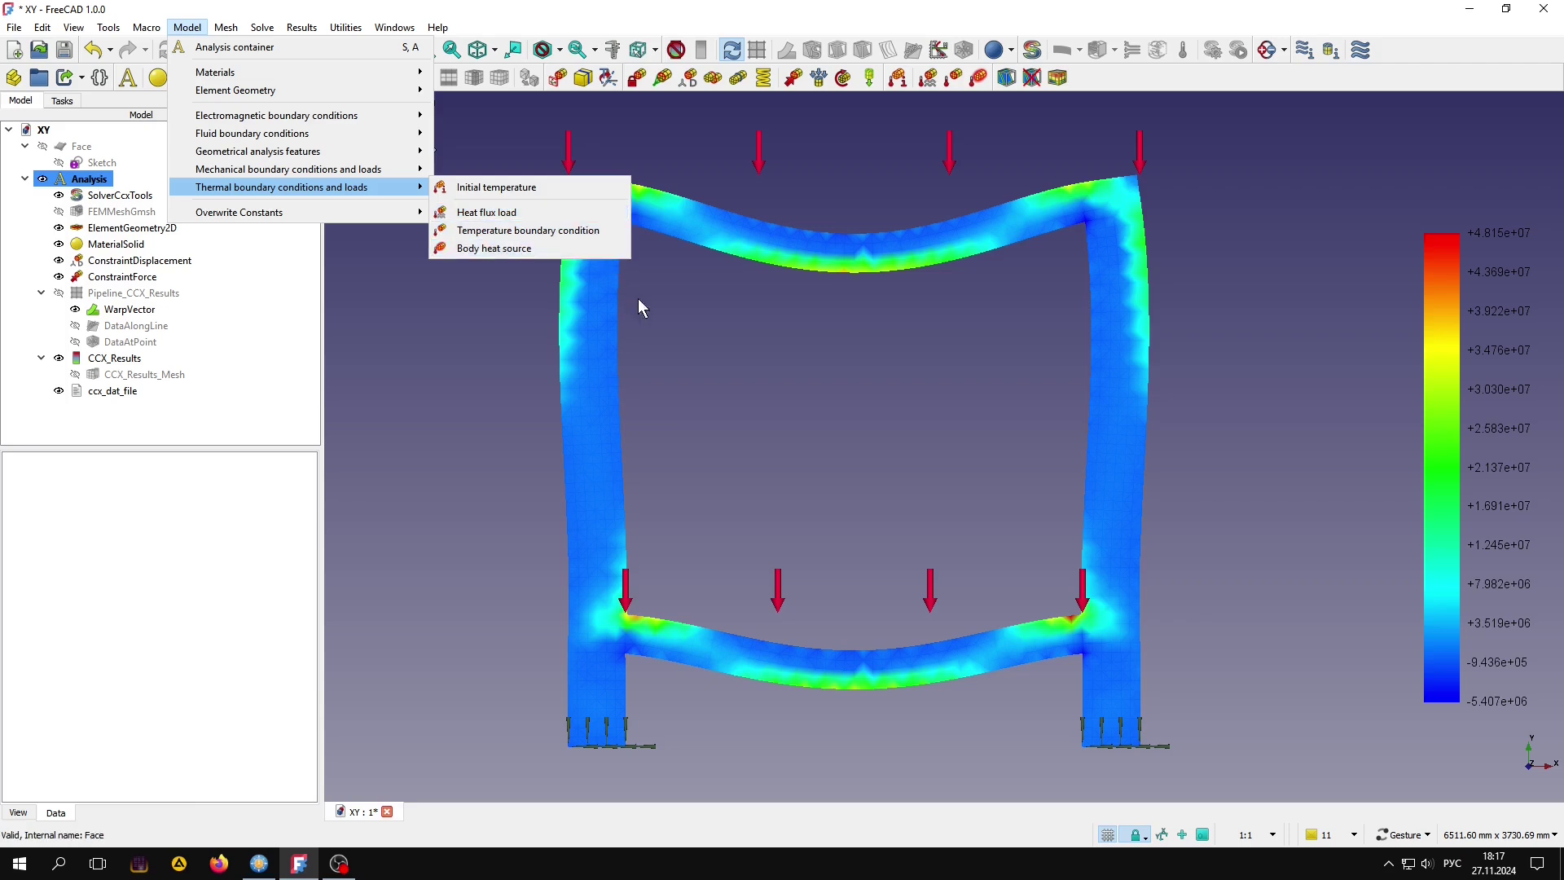
{"action": "key", "text": "Escape"}
{"action": "key", "text": "Escape"}
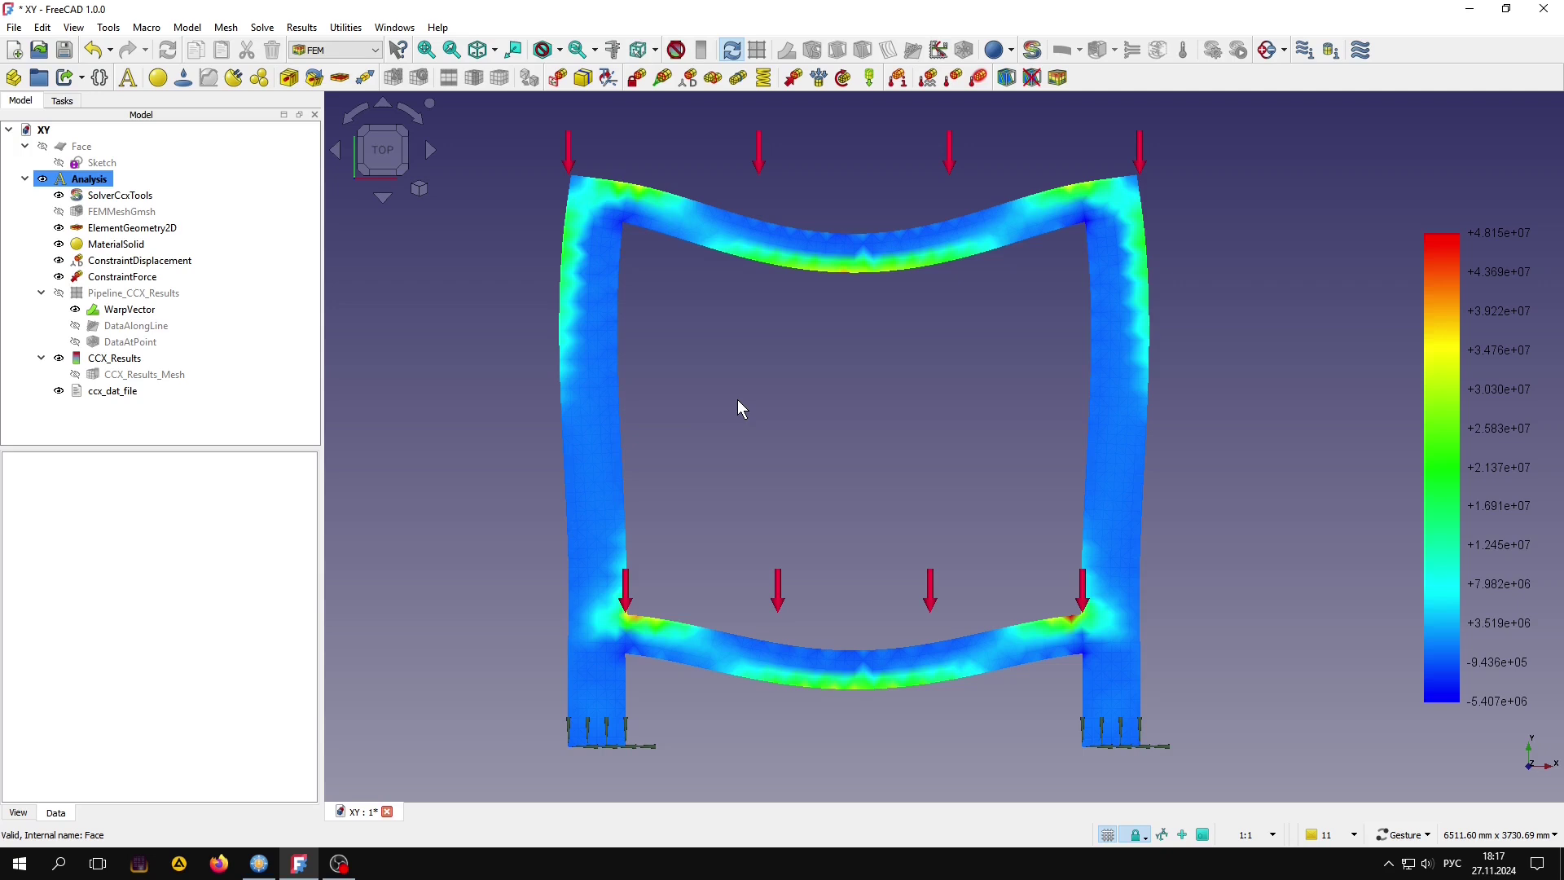
{"action": "left_click", "coordinate": [122, 197]}
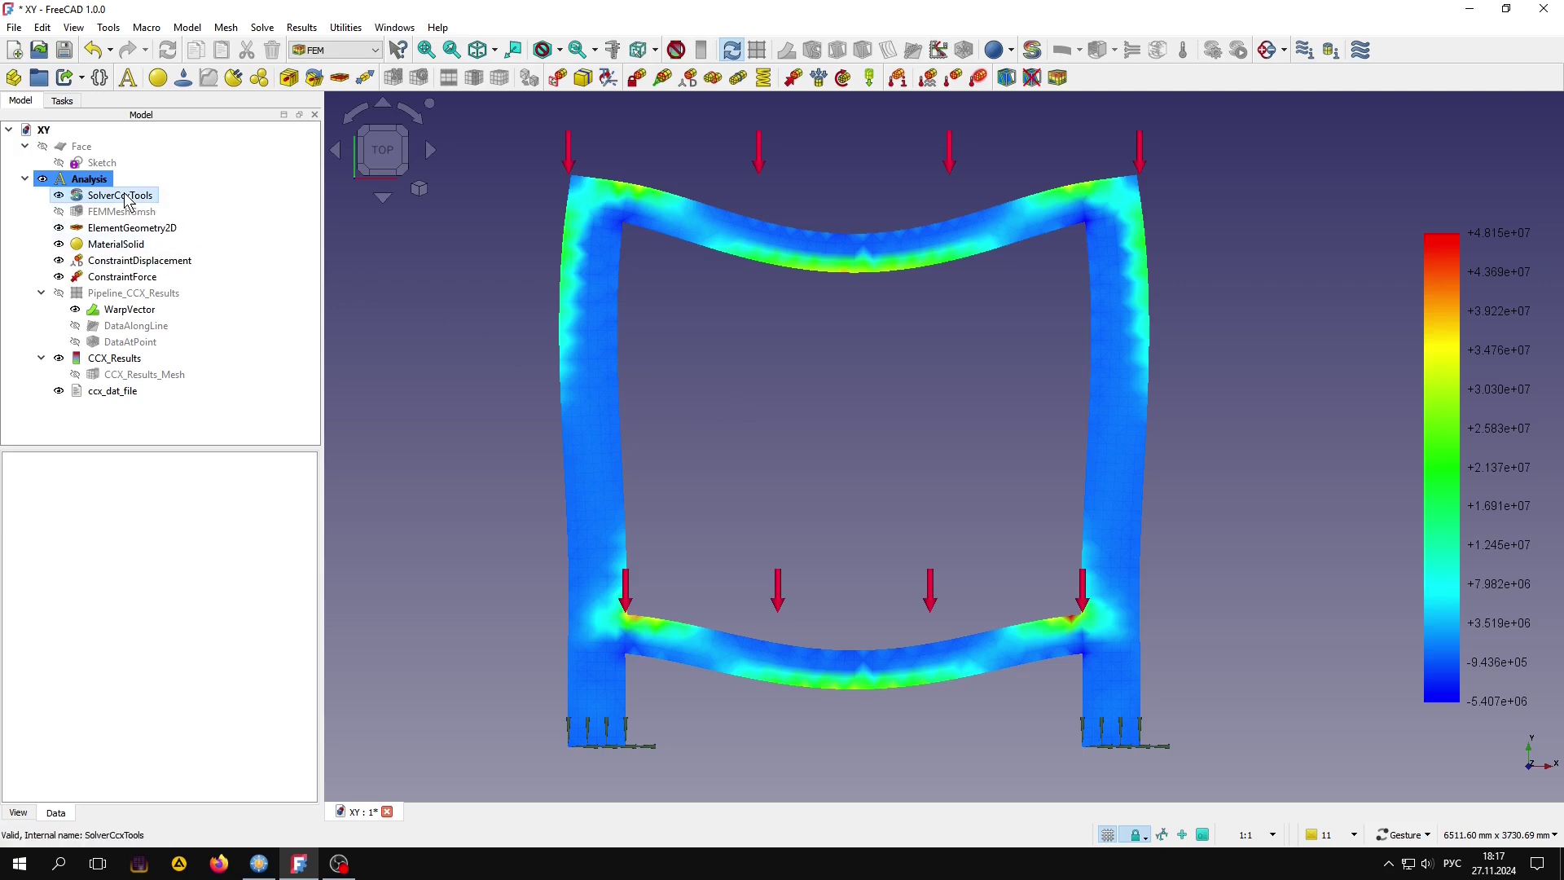
{"action": "left_click_drag", "start_coordinate": [313, 534], "coordinate": [314, 628]}
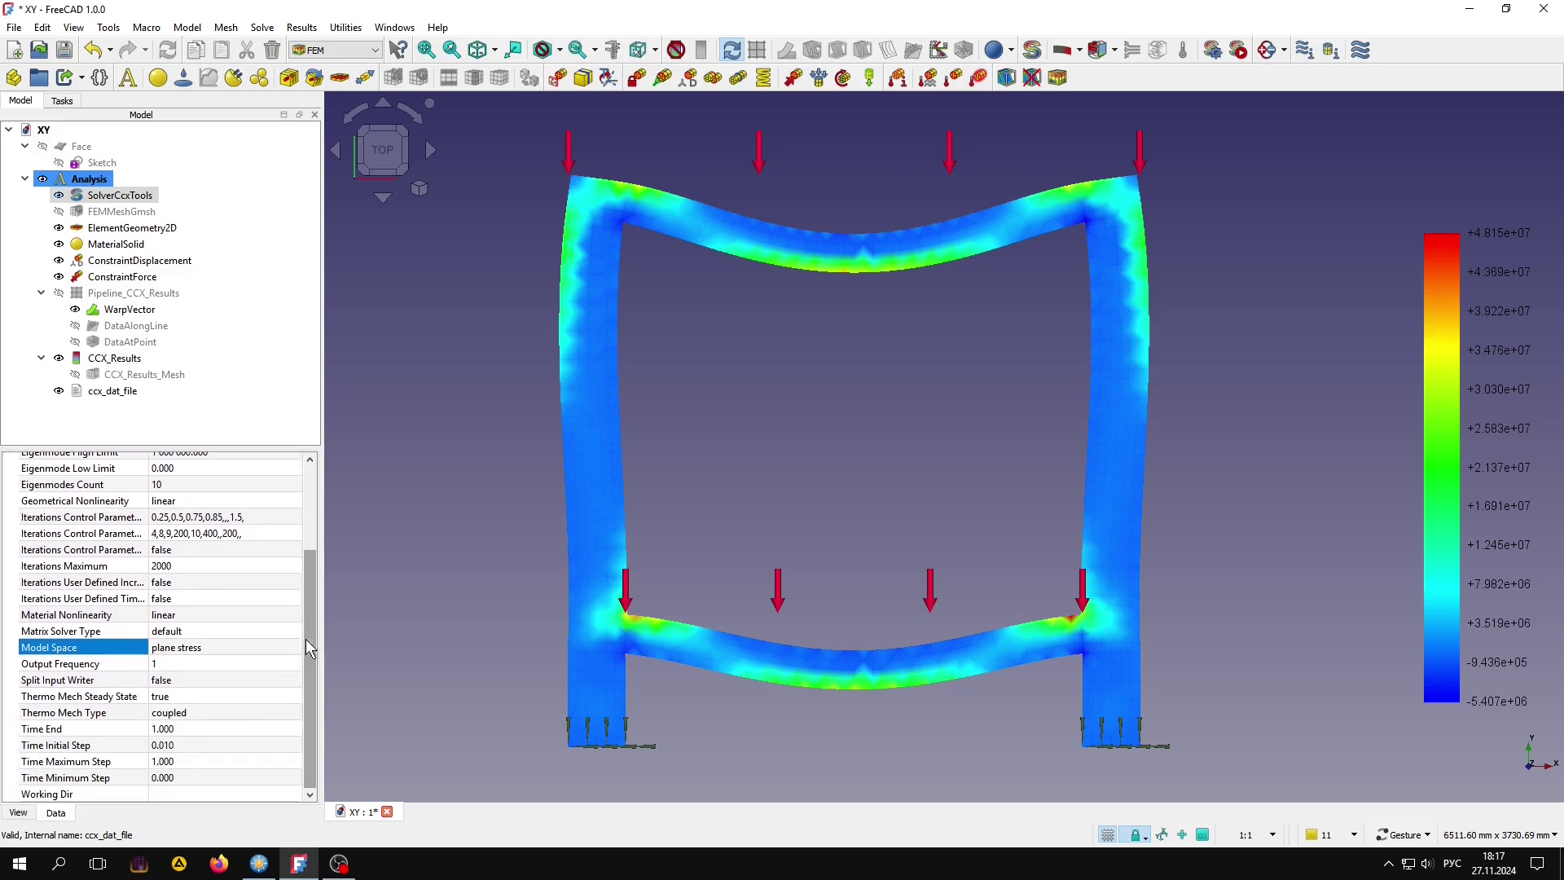
{"action": "left_click", "coordinate": [230, 633]}
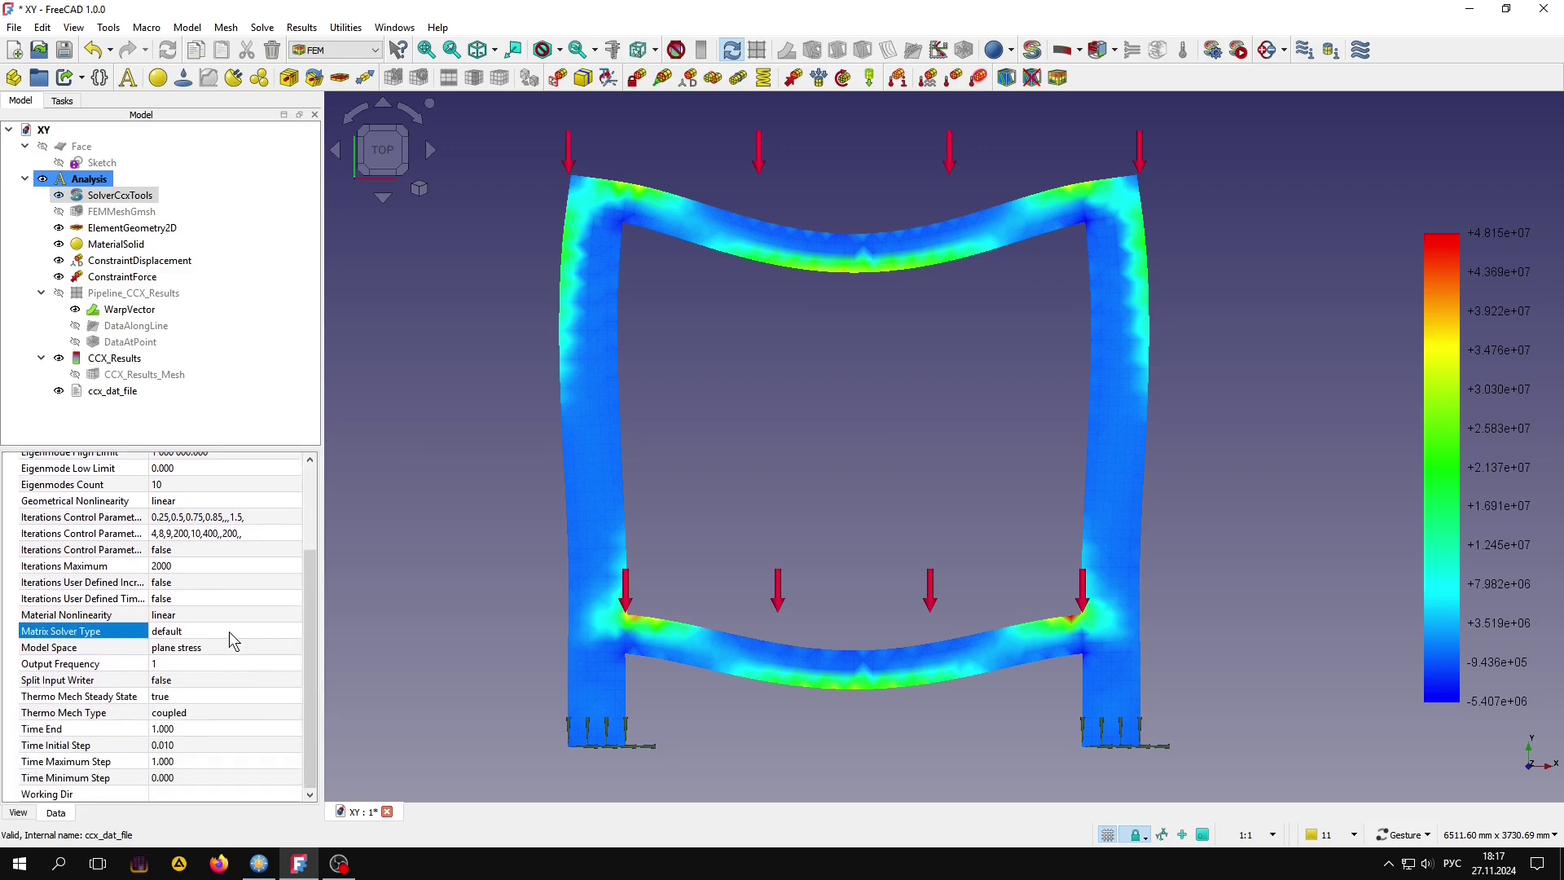
{"action": "left_click", "coordinate": [230, 634]}
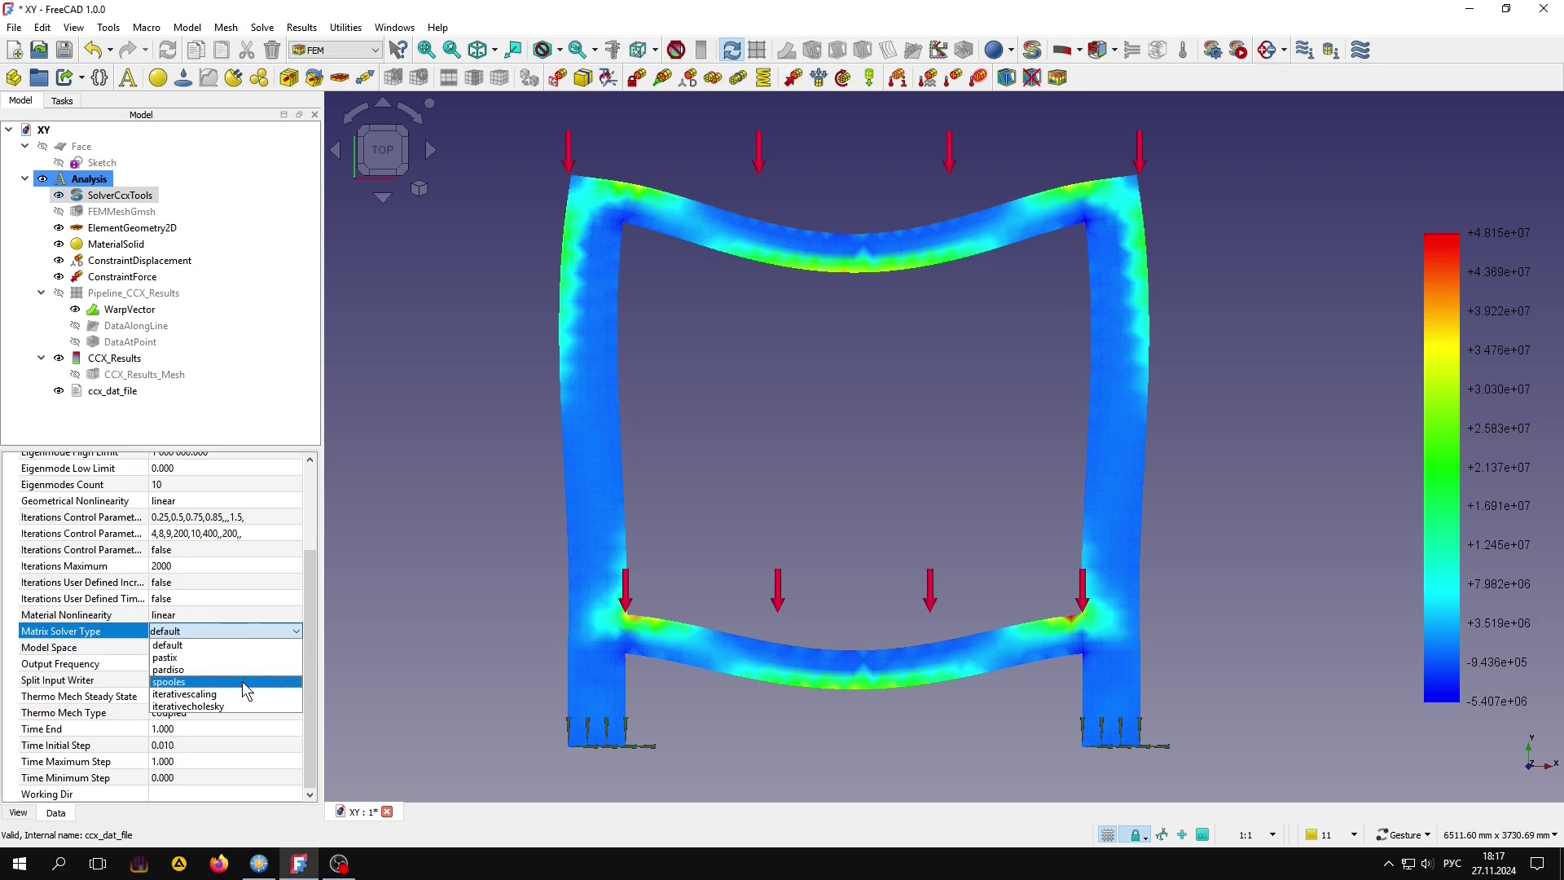
{"action": "left_click", "coordinate": [25, 666]}
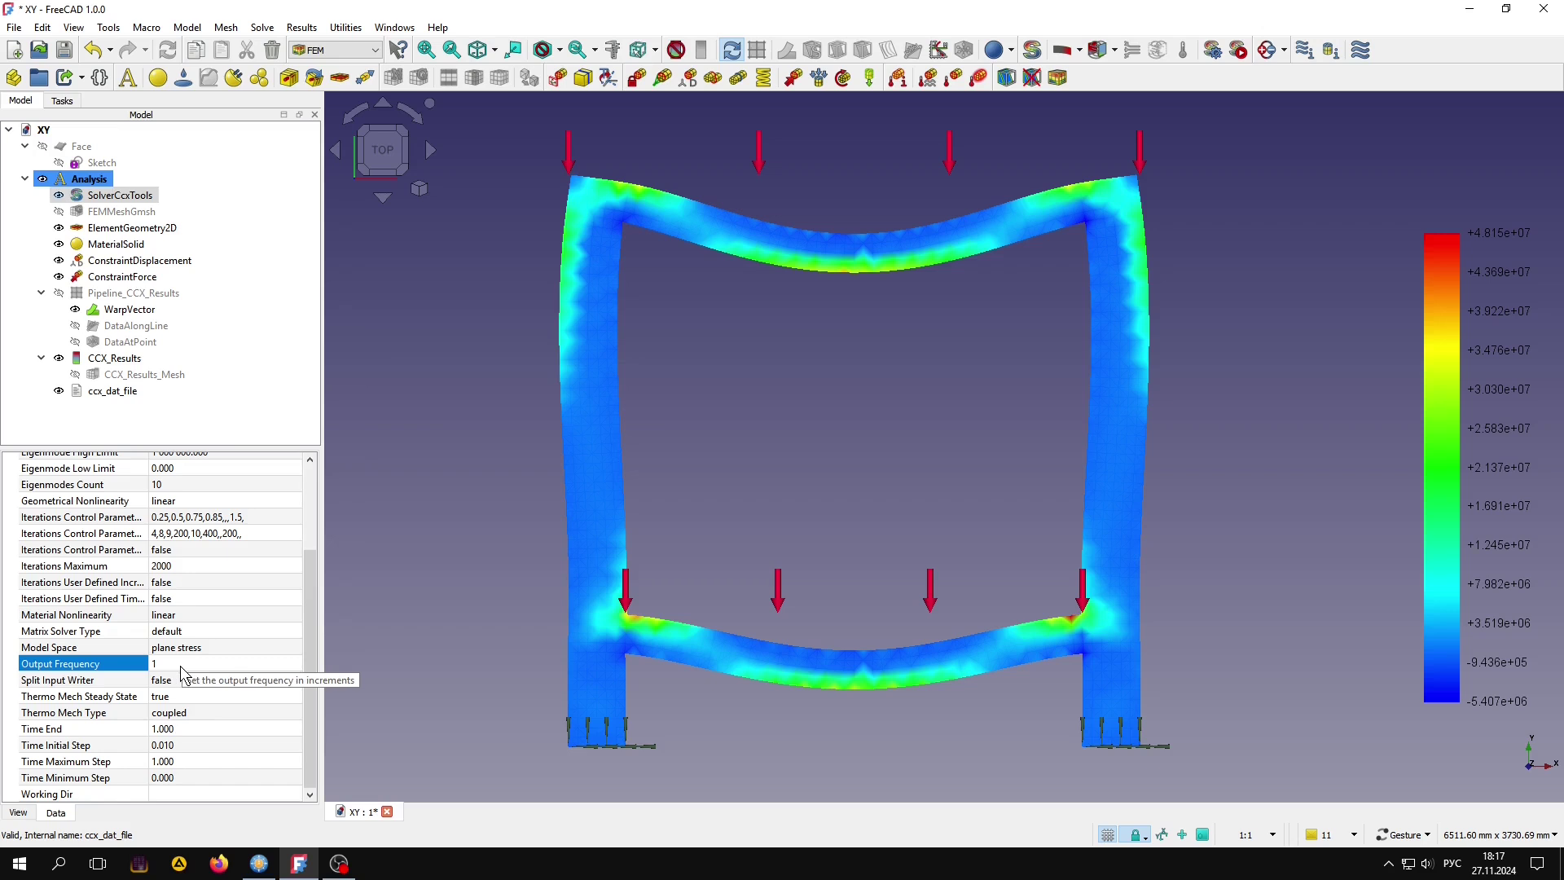
{"action": "left_click", "coordinate": [277, 648]}
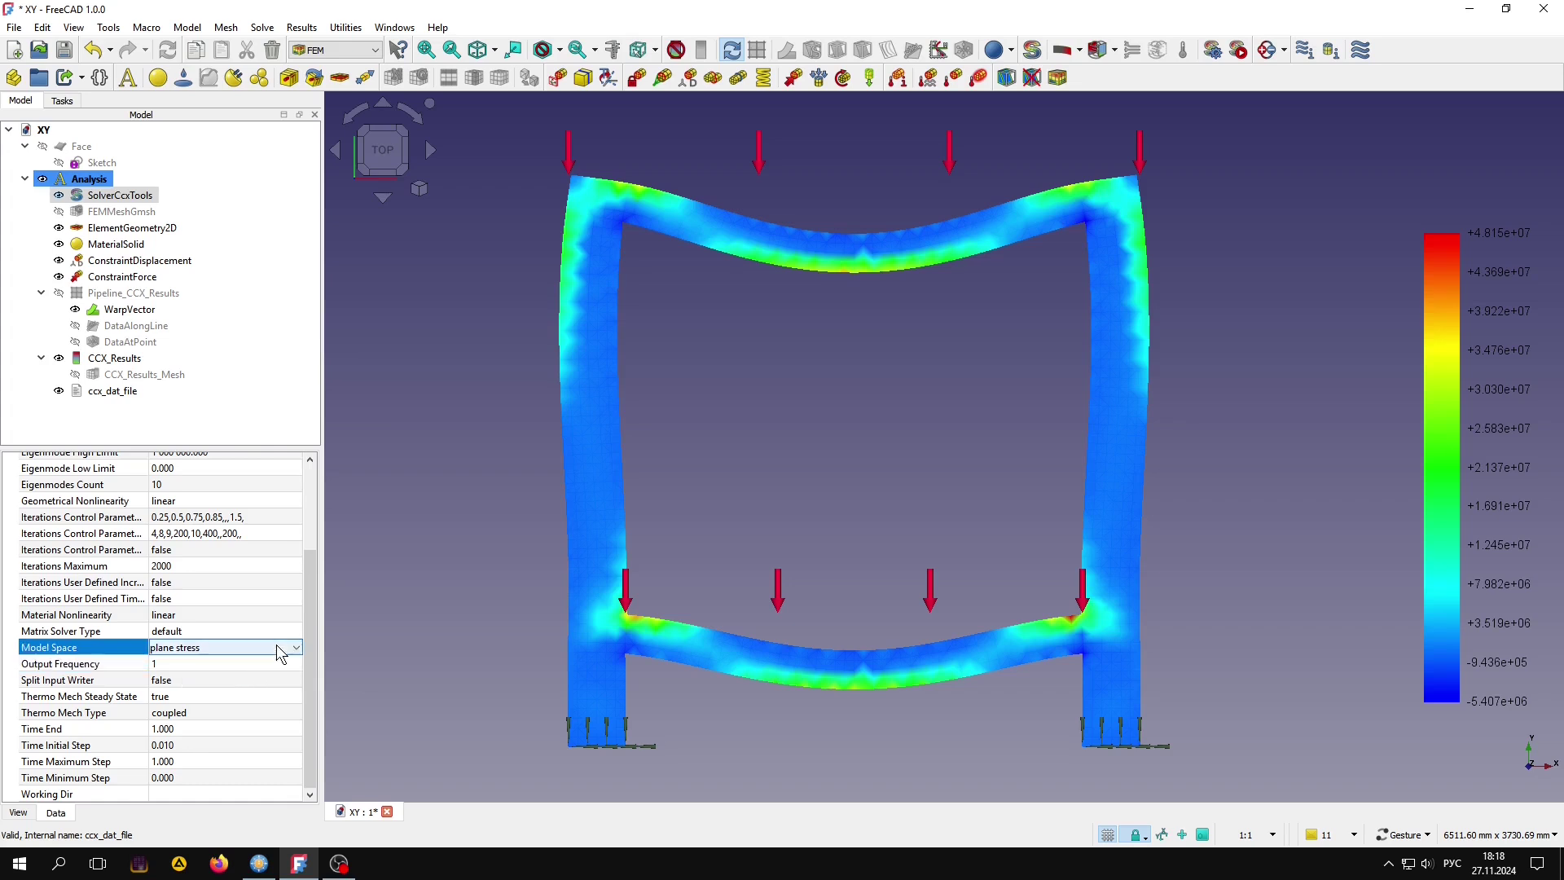
{"action": "left_click", "coordinate": [278, 648]}
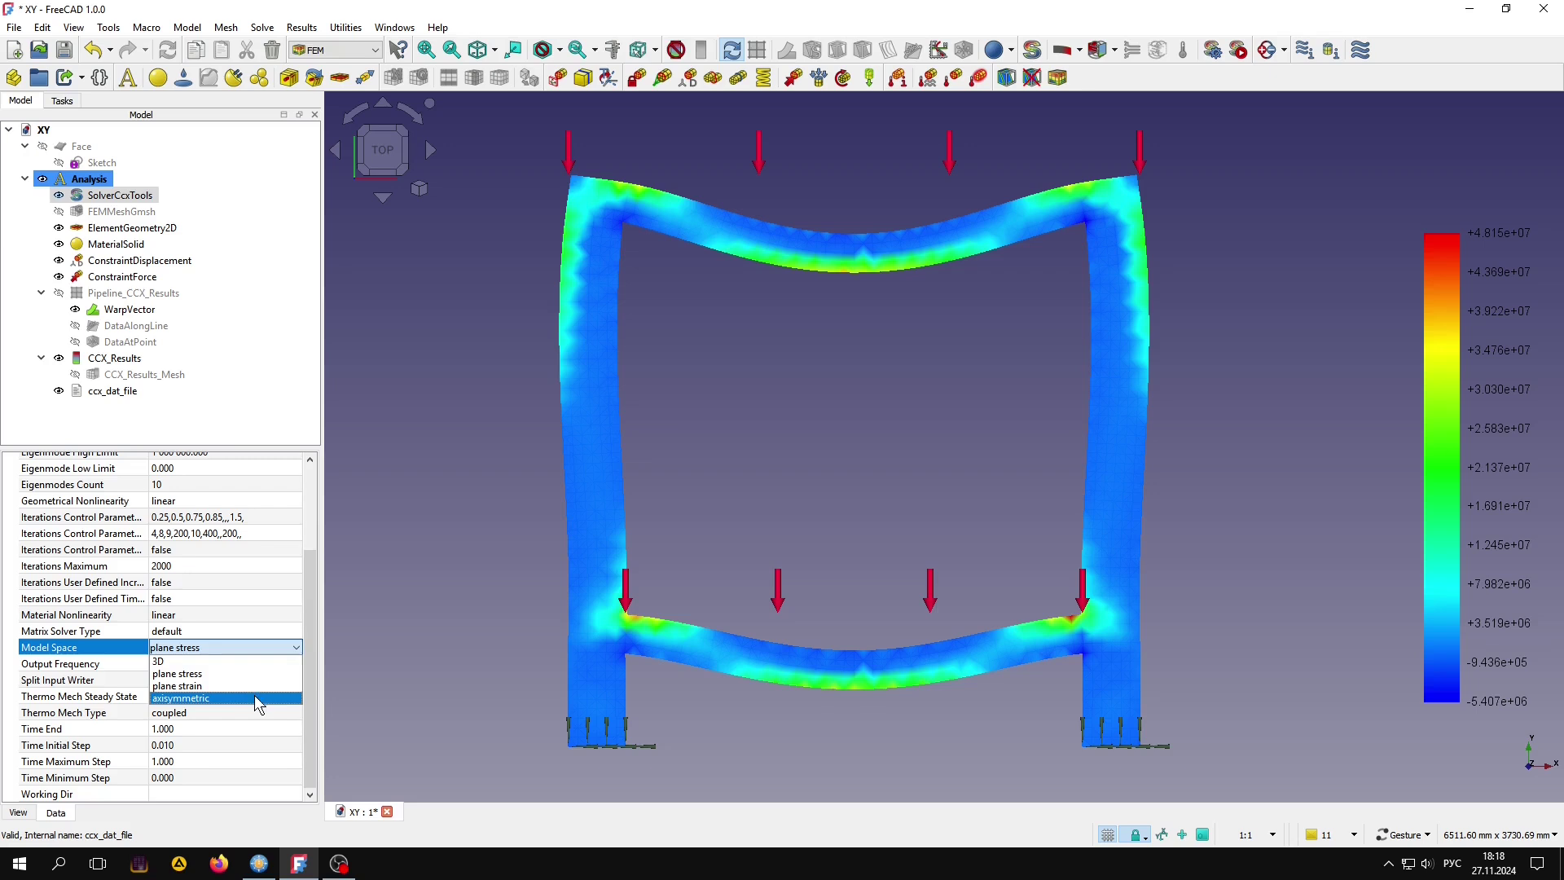
{"action": "left_click", "coordinate": [764, 559]}
{"action": "mouse_move", "coordinate": [875, 495]}
{"action": "left_mouse_down"}
{"action": "mouse_move", "coordinate": [852, 349]}
{"action": "mouse_move", "coordinate": [852, 524]}
{"action": "mouse_move", "coordinate": [848, 440]}
{"action": "mouse_move", "coordinate": [640, 372]}
{"action": "left_mouse_up"}
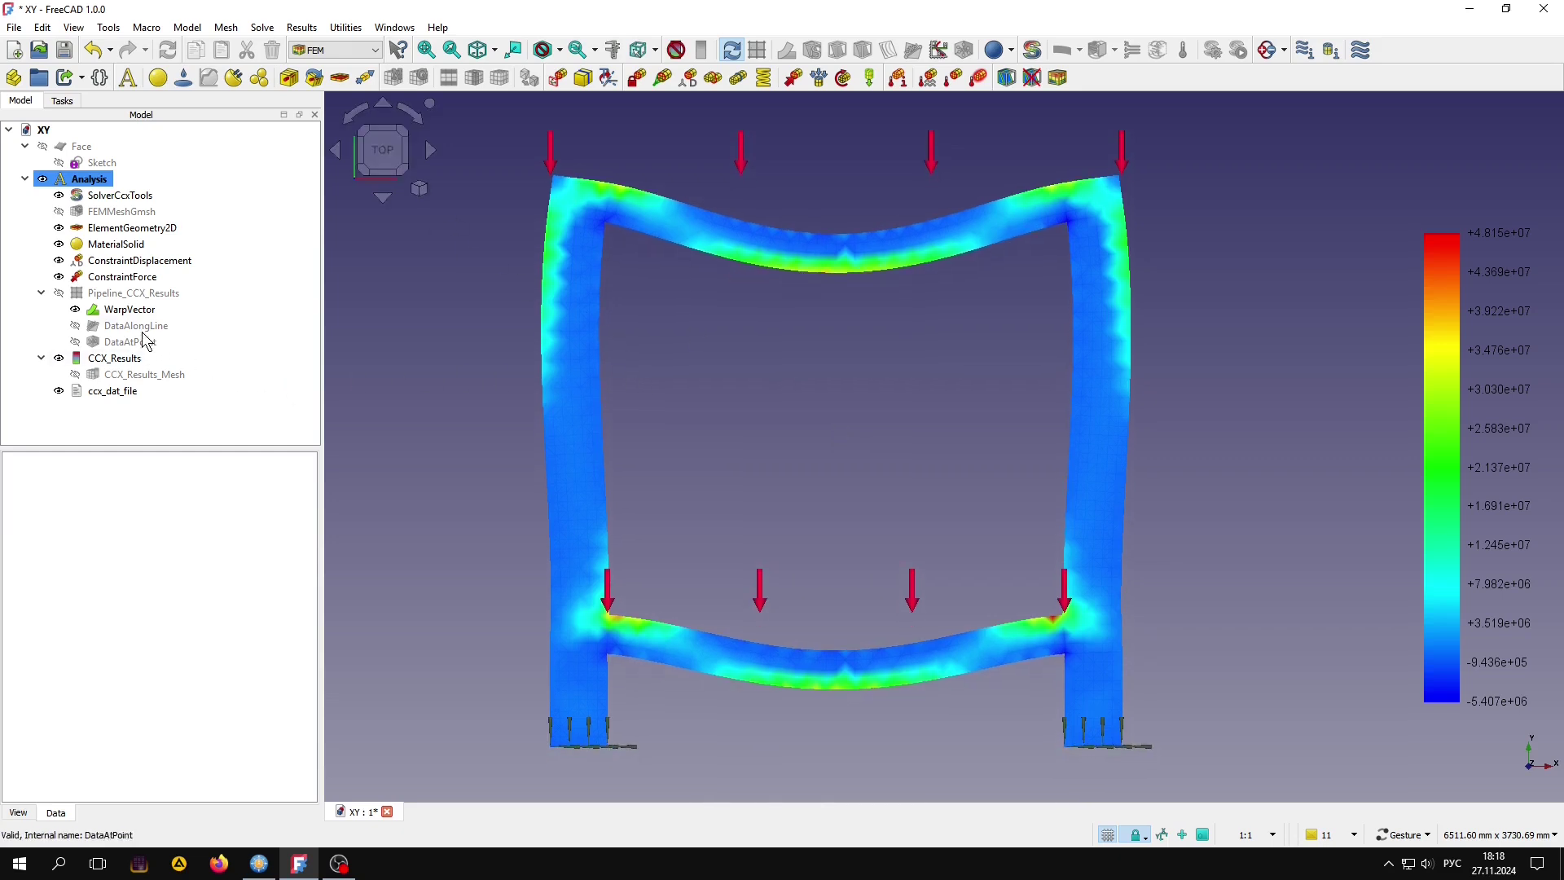
Step: Set WarpVector's Plain Color Edge On Surface to true so mesh edges overlay the stress contours
{"action": "left_click", "coordinate": [127, 314]}
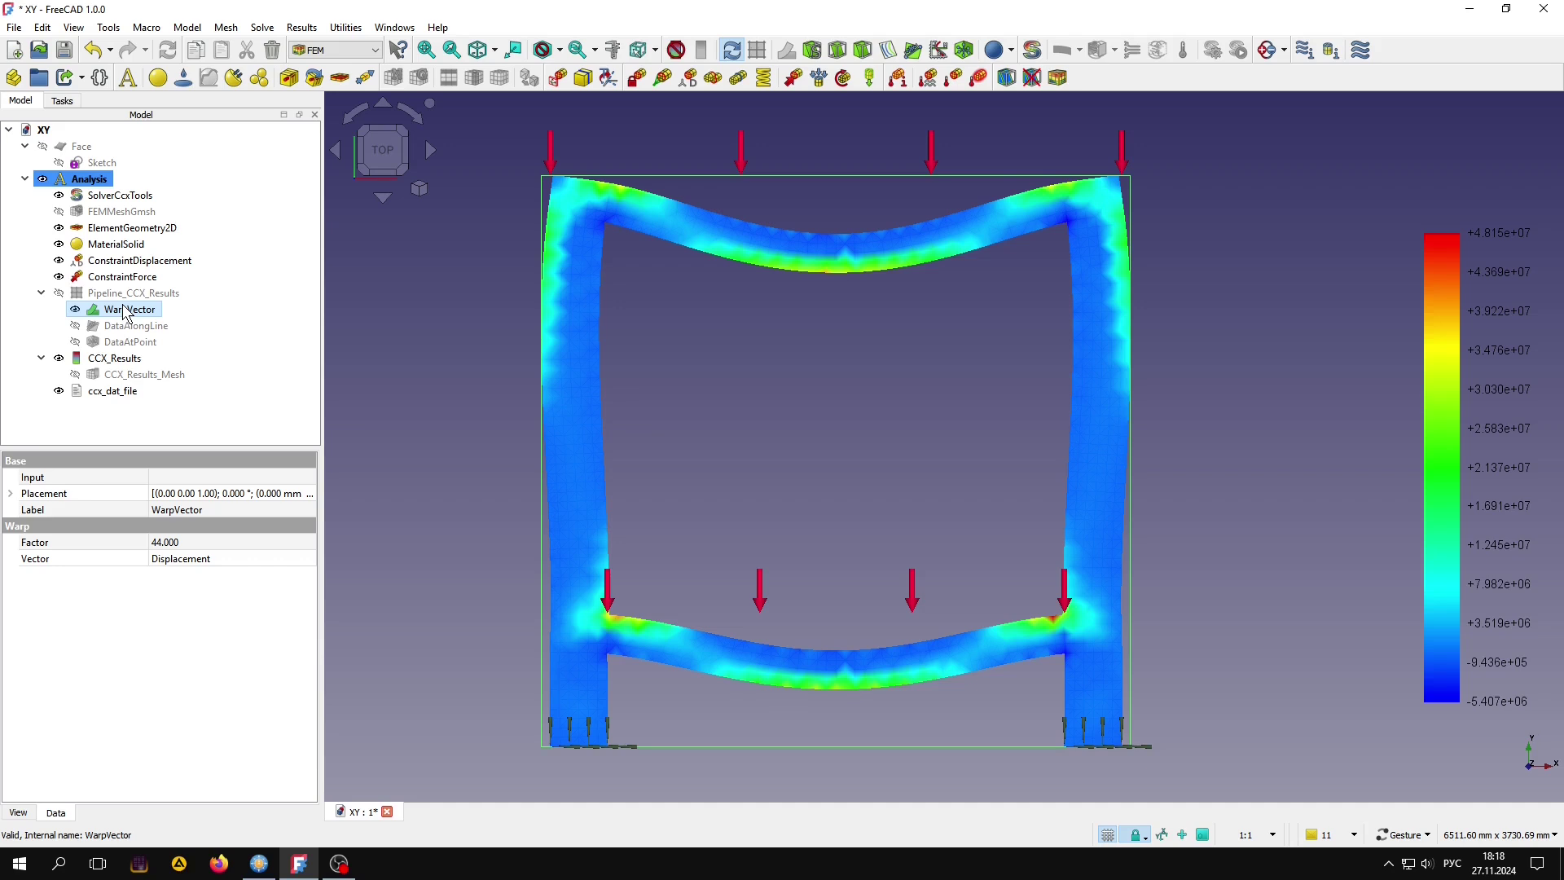
{"action": "left_click", "coordinate": [19, 812]}
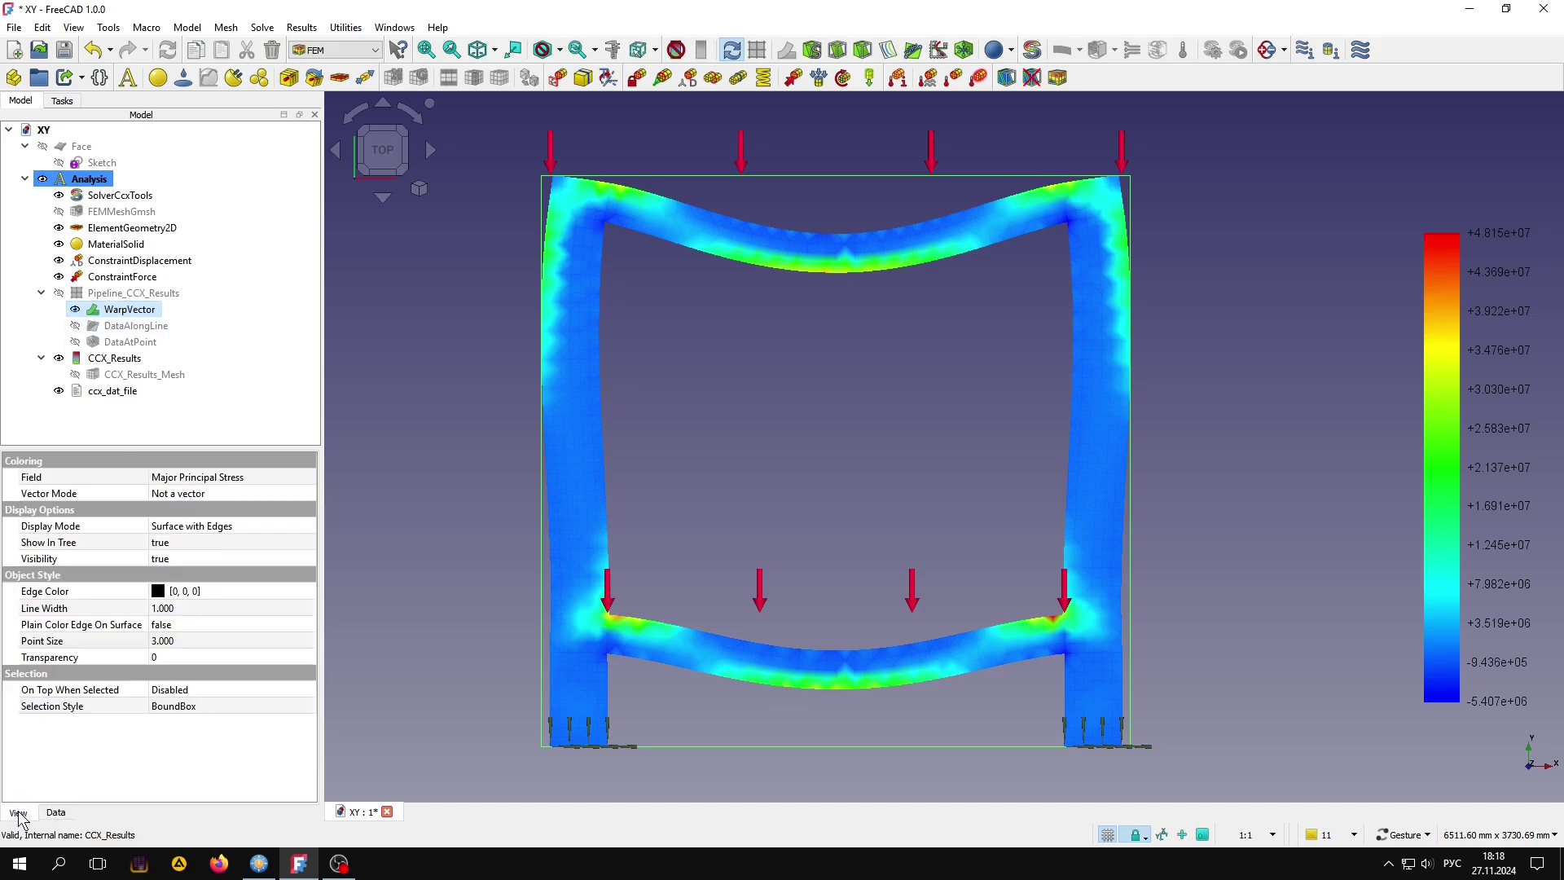
{"action": "left_click", "coordinate": [224, 624]}
{"action": "left_click", "coordinate": [225, 624]}
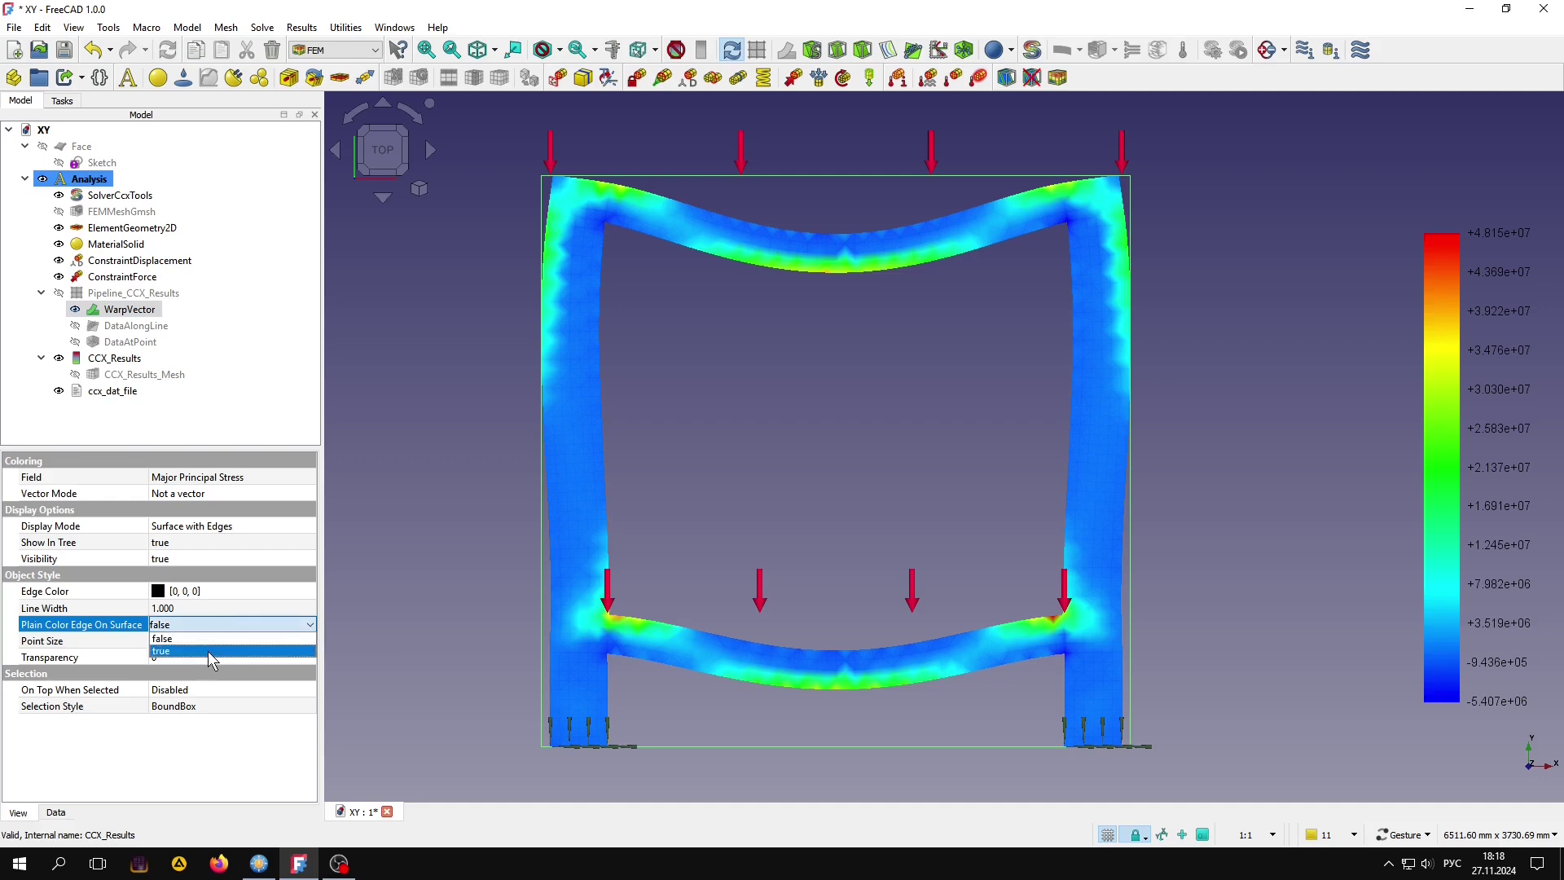
{"action": "left_click", "coordinate": [207, 651]}
{"action": "left_click", "coordinate": [372, 591]}
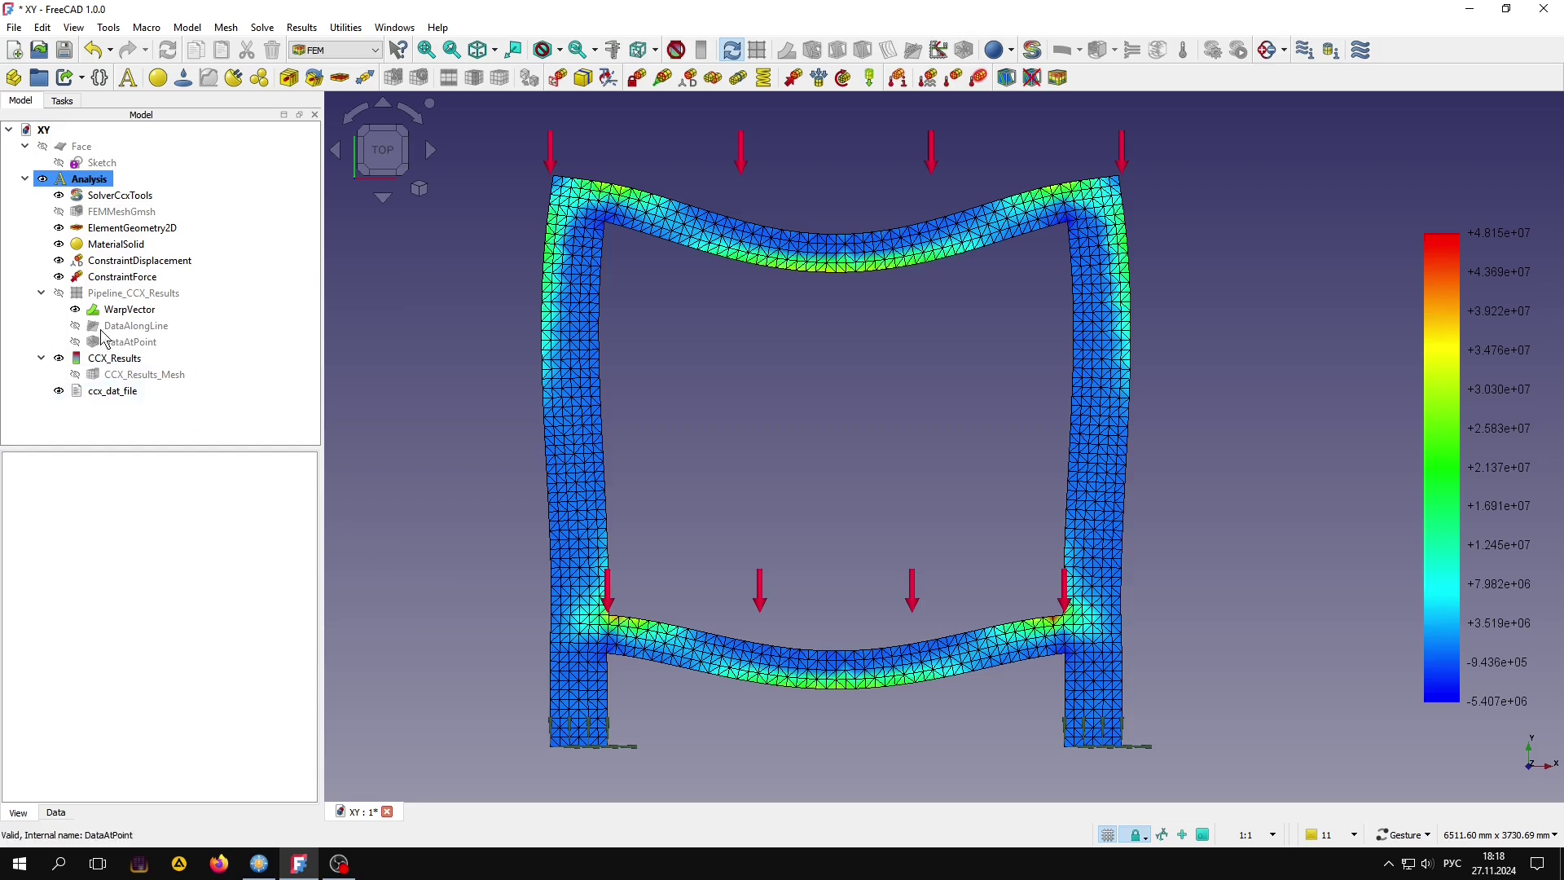
Step: Show Pipeline_CCX_Results and DataAlongLine while hiding the WarpVector result
{"action": "left_click", "coordinate": [59, 293]}
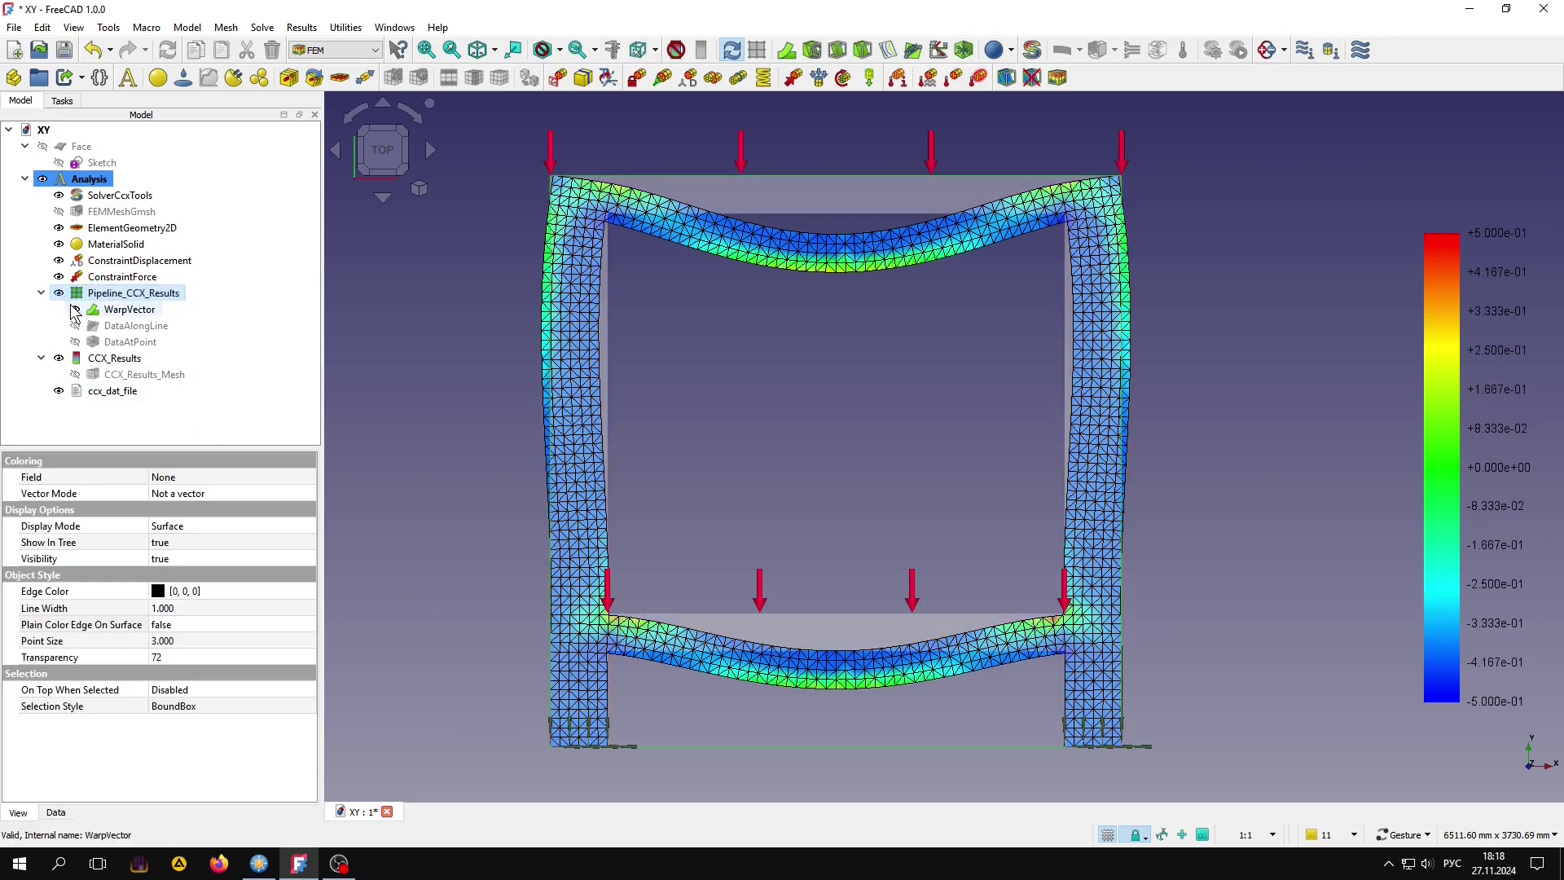
{"action": "left_click", "coordinate": [75, 310]}
{"action": "left_click", "coordinate": [75, 326]}
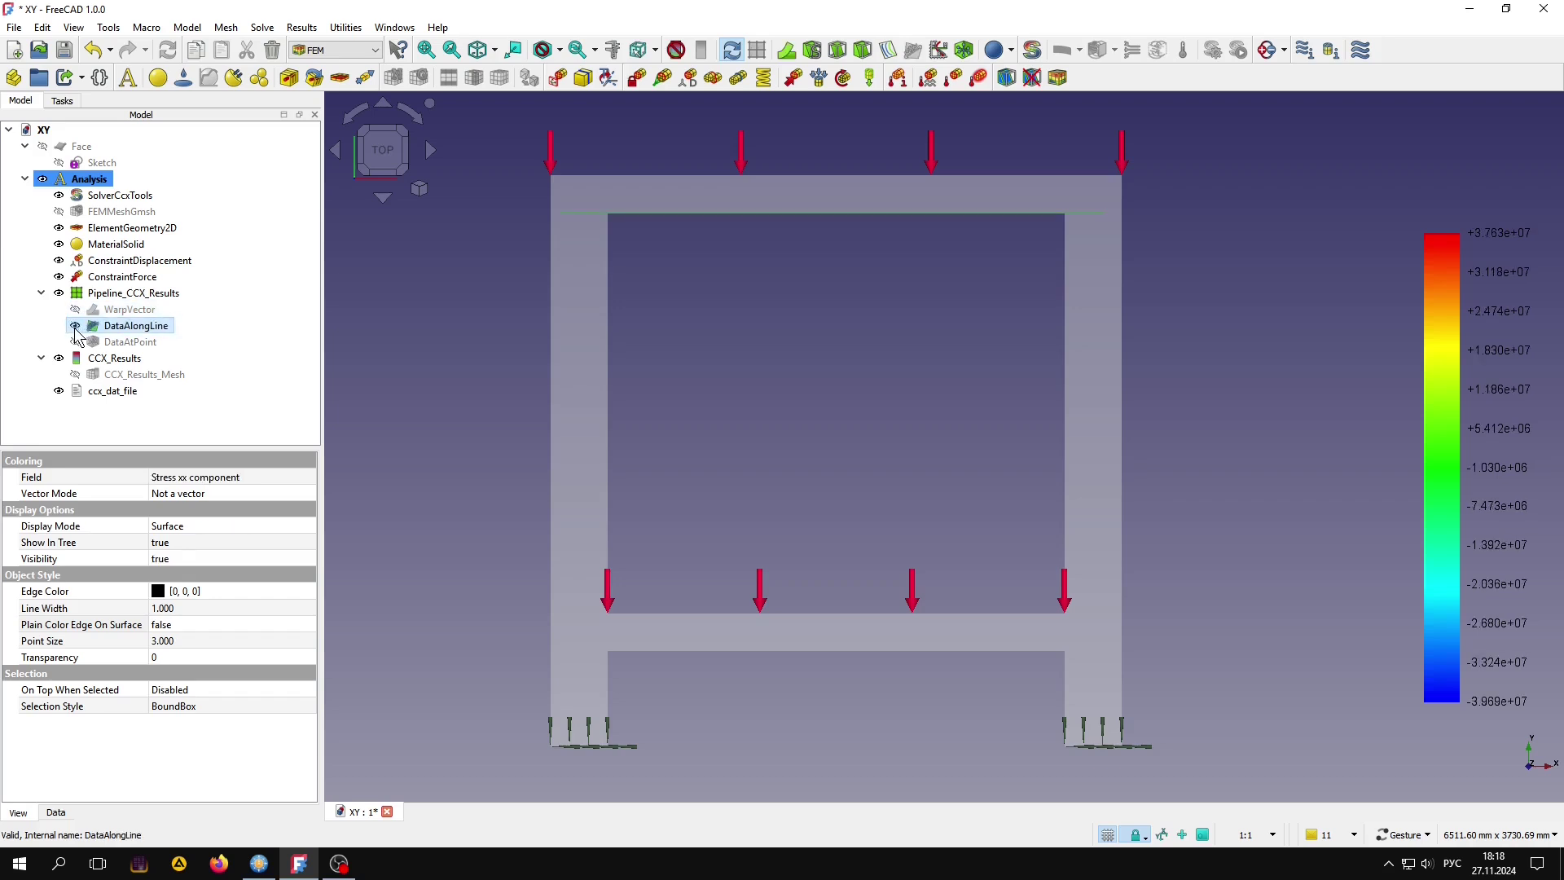
{"action": "left_click", "coordinate": [432, 399]}
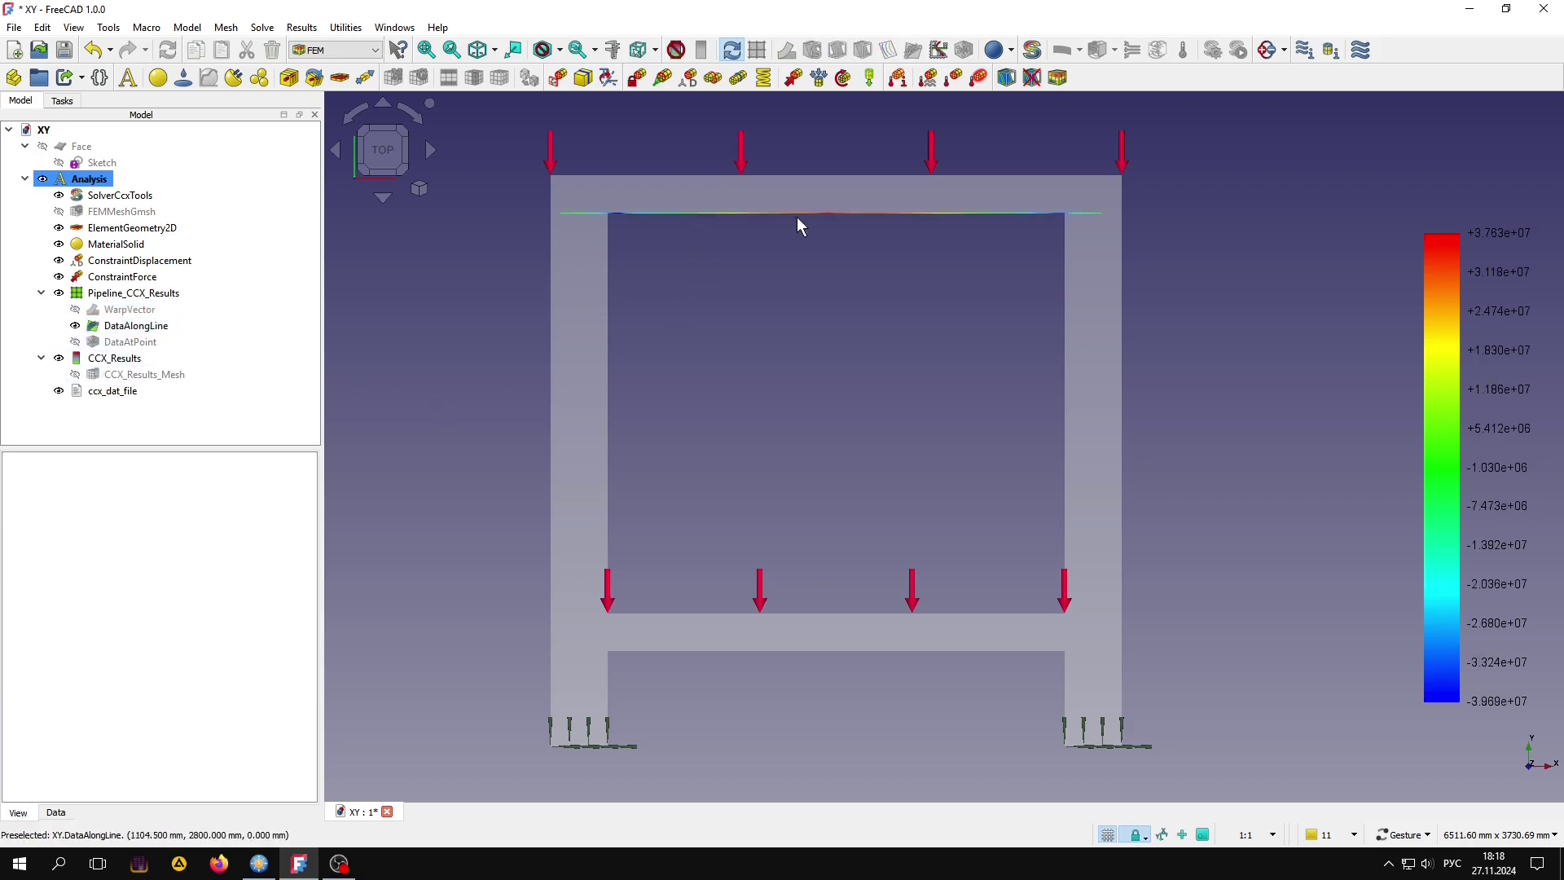
Step: Plot linearized stresses along DataAlongLine, then close the plot and hide the line
{"action": "left_click", "coordinate": [148, 328]}
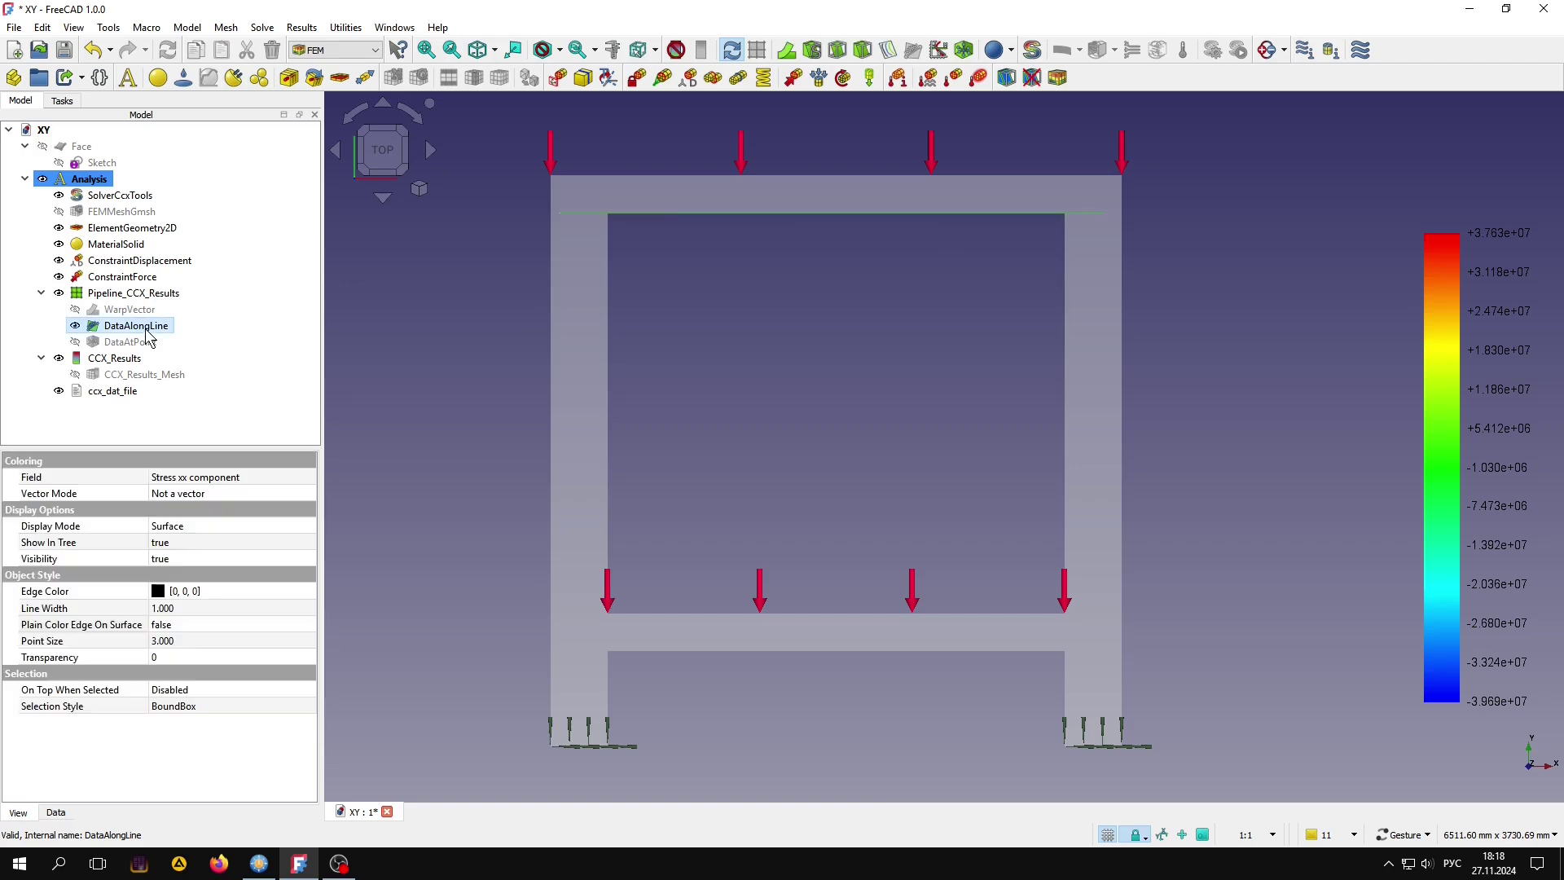
{"action": "left_click", "coordinate": [941, 55]}
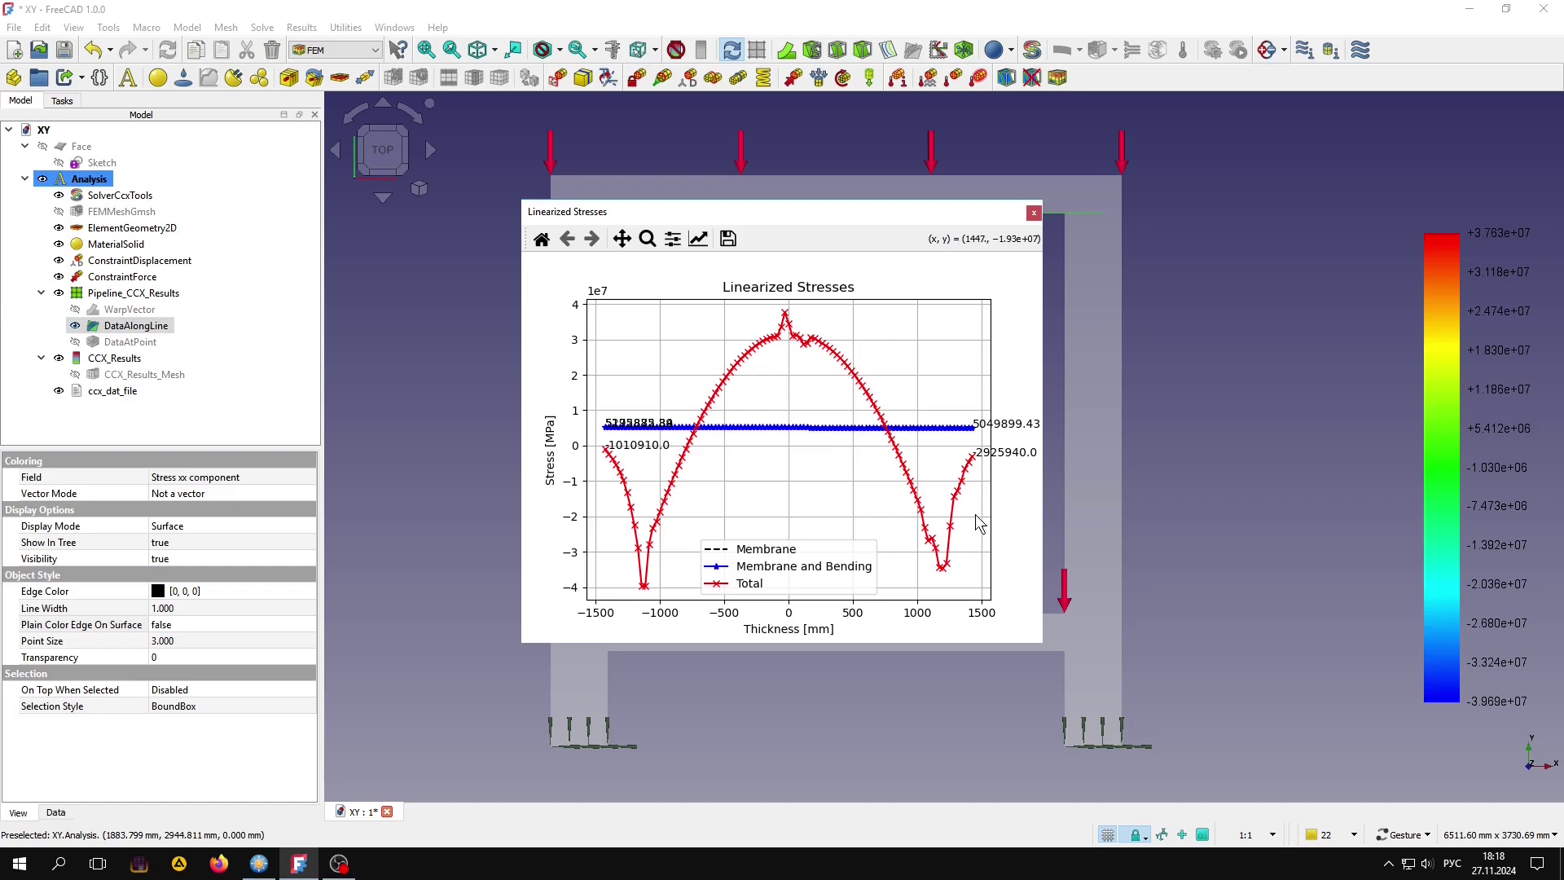
{"action": "left_click", "coordinate": [1034, 213]}
{"action": "left_click", "coordinate": [75, 325]}
Step: Show the DataAtPoint probe and adjust its Point Size toward 14
{"action": "left_click", "coordinate": [75, 343]}
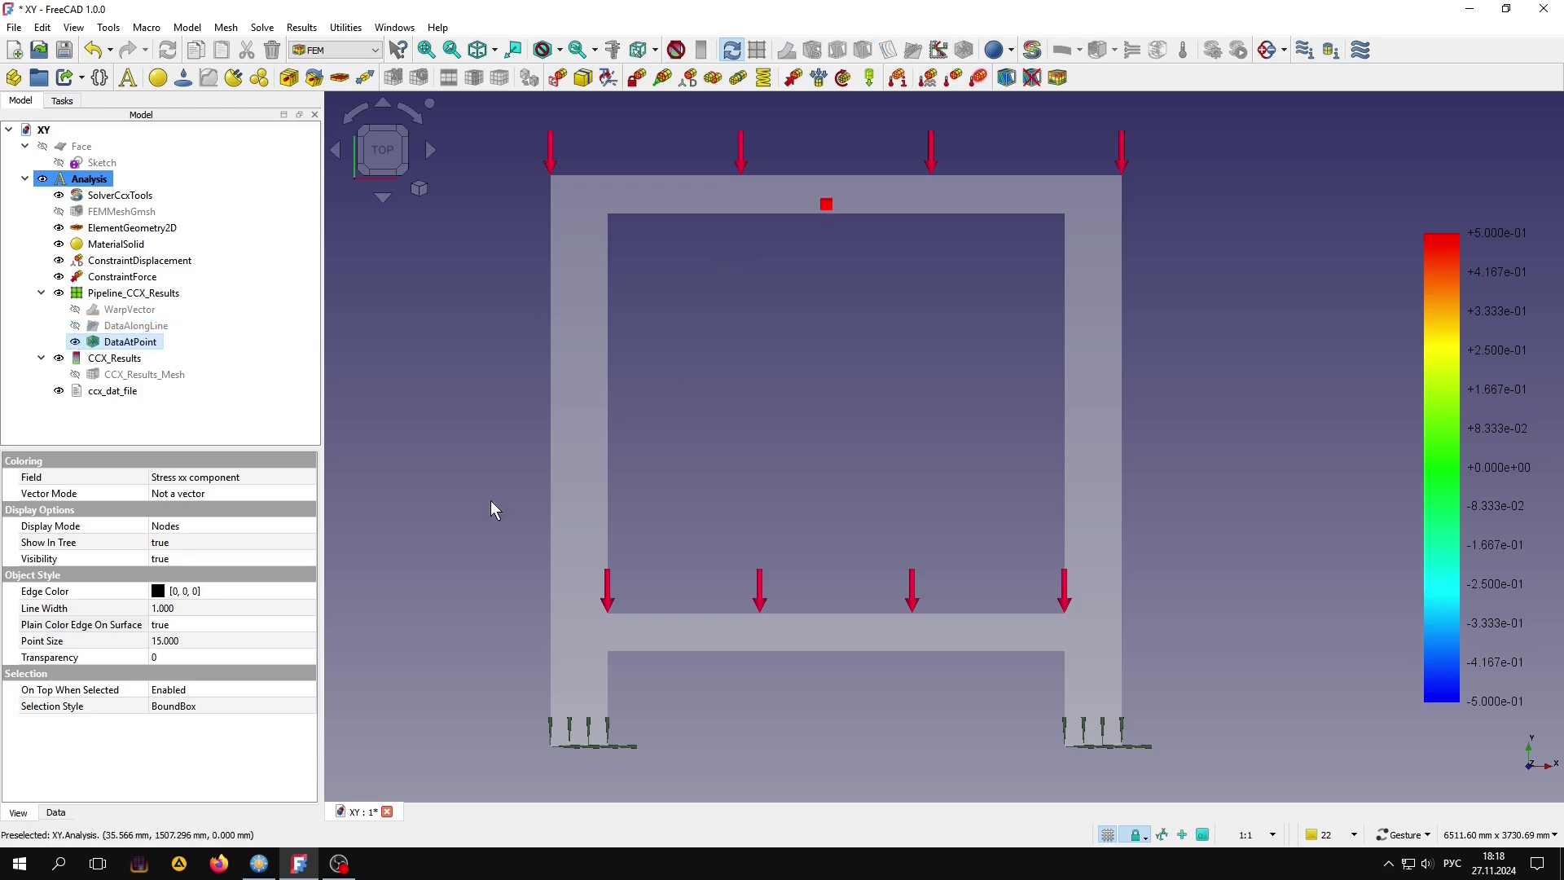
{"action": "left_click", "coordinate": [230, 642]}
{"action": "scroll", "coordinate": [231, 642], "scroll_direction": "up", "scroll_amount": 8}
{"action": "scroll", "coordinate": [231, 641], "scroll_direction": "up", "scroll_amount": 7}
{"action": "scroll", "coordinate": [231, 641], "scroll_direction": "up", "scroll_amount": 8}
{"action": "scroll", "coordinate": [231, 641], "scroll_direction": "up", "scroll_amount": 8}
{"action": "scroll", "coordinate": [230, 641], "scroll_direction": "up", "scroll_amount": 8}
{"action": "scroll", "coordinate": [231, 641], "scroll_direction": "down", "scroll_amount": 9}
{"action": "scroll", "coordinate": [230, 641], "scroll_direction": "down", "scroll_amount": 9}
{"action": "scroll", "coordinate": [230, 642], "scroll_direction": "down", "scroll_amount": 9}
{"action": "scroll", "coordinate": [230, 641], "scroll_direction": "down", "scroll_amount": 4}
{"action": "scroll", "coordinate": [230, 641], "scroll_direction": "down", "scroll_amount": 5}
{"action": "scroll", "coordinate": [229, 641], "scroll_direction": "down", "scroll_amount": 4}
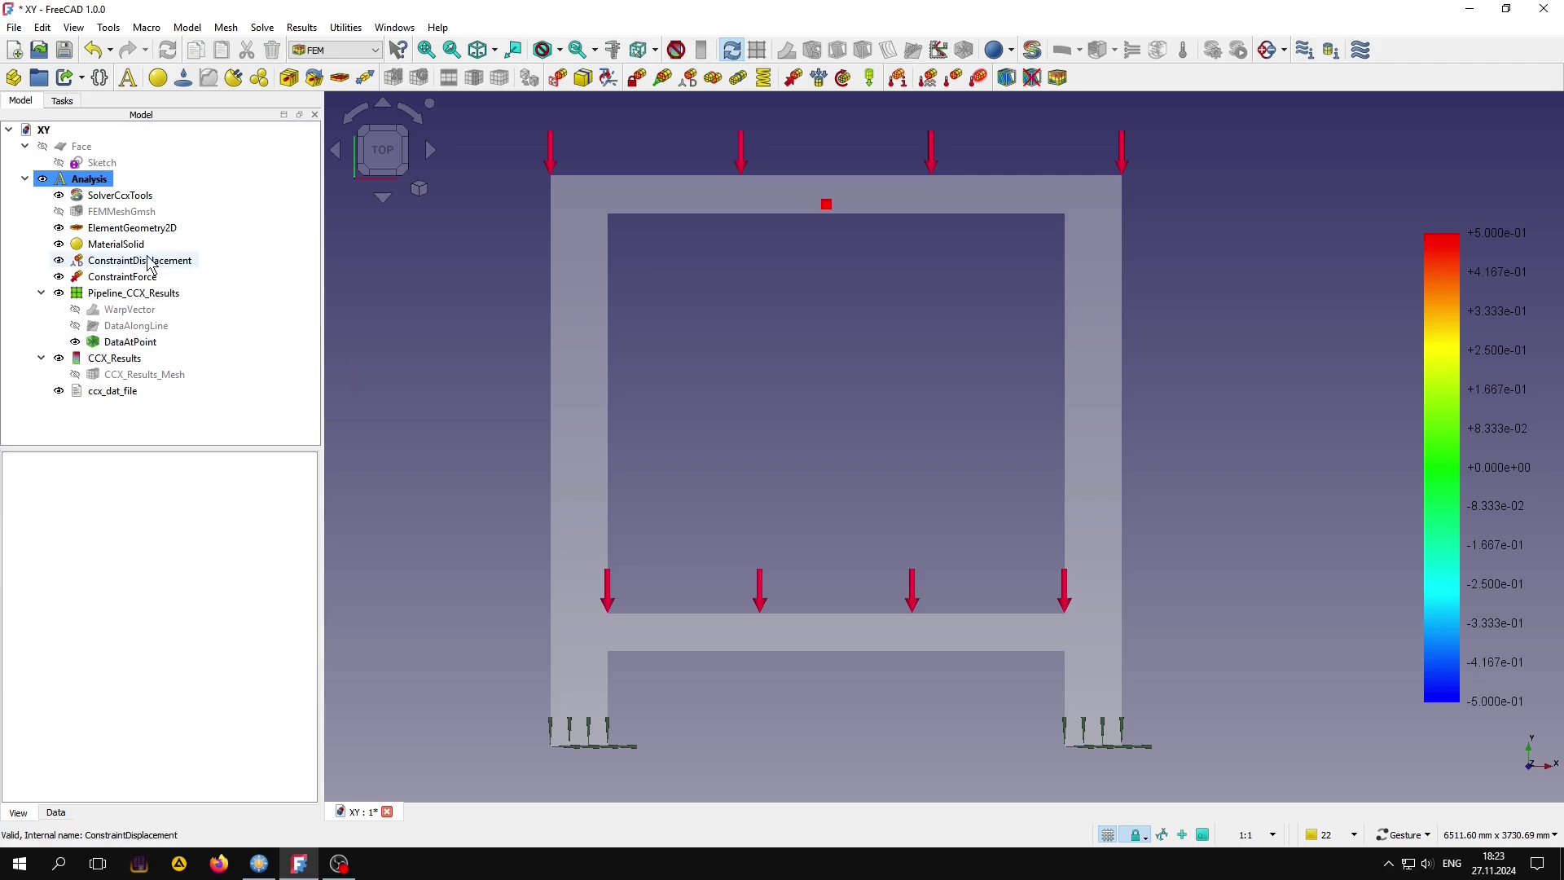
Step: Set ConstraintDisplacement's Scale to 1.4 to enlarge the support symbols
{"action": "left_click", "coordinate": [144, 266]}
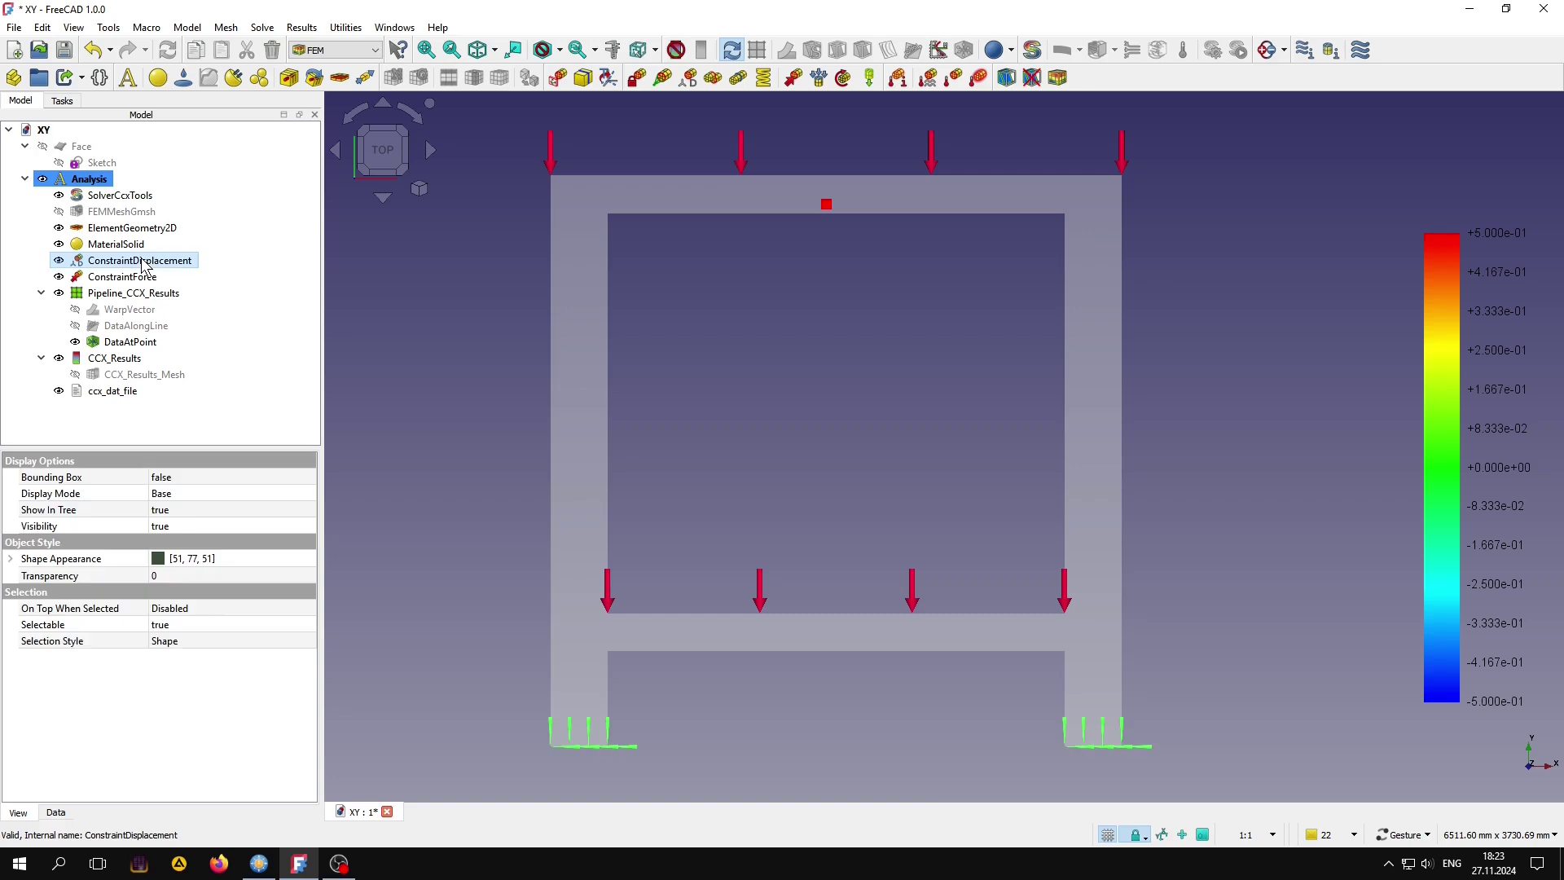
{"action": "left_click", "coordinate": [56, 812]}
{"action": "left_click", "coordinate": [223, 558]}
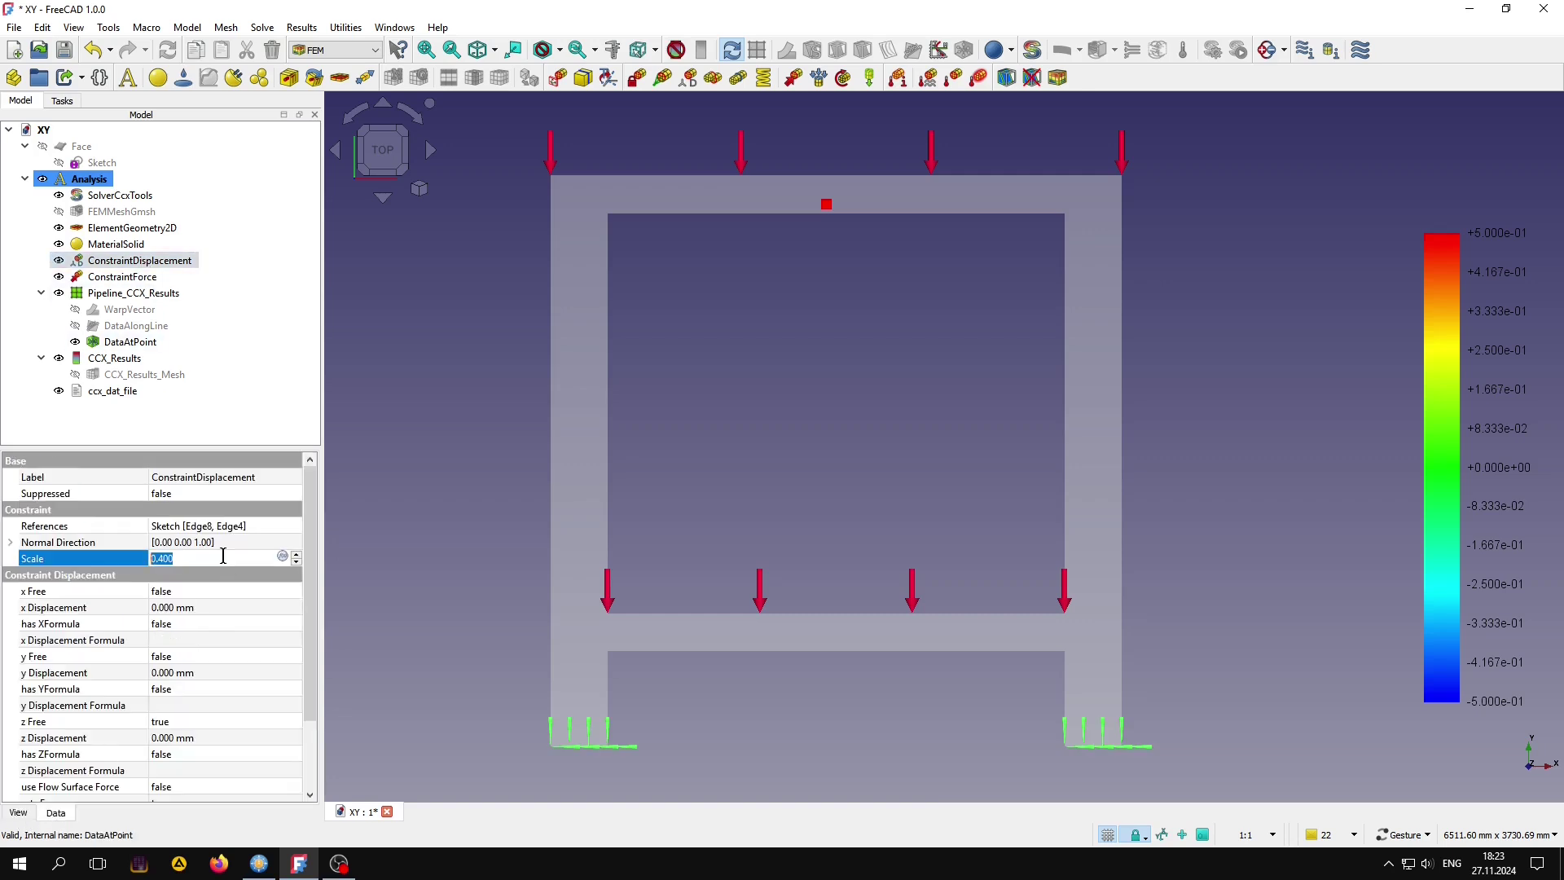
{"action": "scroll", "coordinate": [223, 558], "scroll_direction": "up", "scroll_amount": 3}
{"action": "scroll", "coordinate": [224, 558], "scroll_direction": "up", "scroll_amount": 5}
{"action": "scroll", "coordinate": [224, 558], "scroll_direction": "up", "scroll_amount": 3}
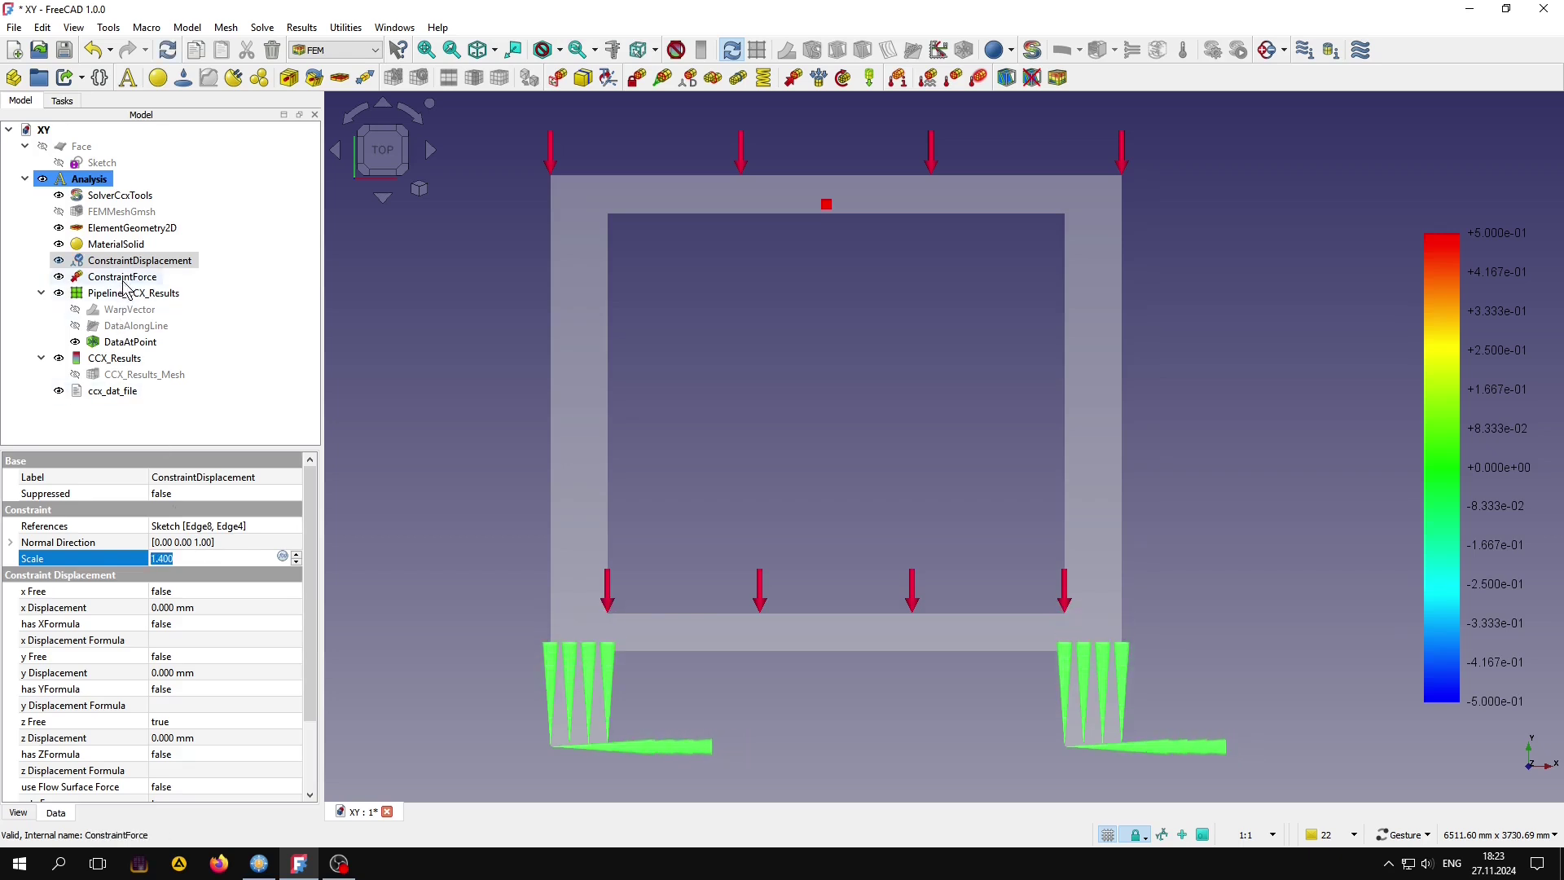
Step: Set ConstraintForce's Scale to 0.8 for smaller load arrows
{"action": "left_click", "coordinate": [122, 277]}
{"action": "left_click", "coordinate": [202, 590]}
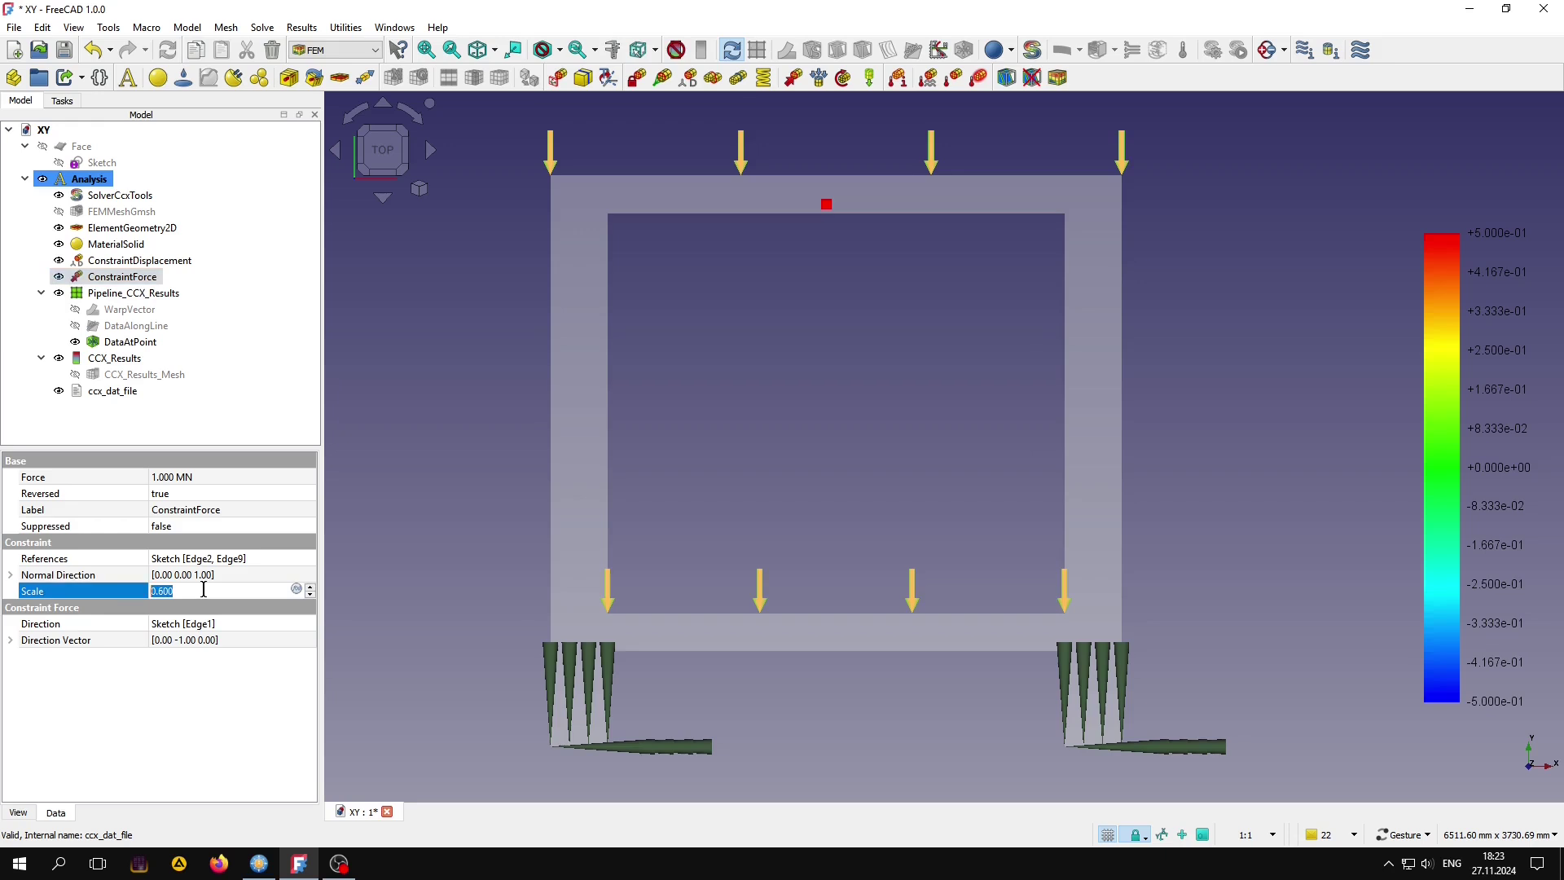
{"action": "scroll", "coordinate": [204, 589], "scroll_direction": "up", "scroll_amount": 9}
{"action": "scroll", "coordinate": [204, 589], "scroll_direction": "up", "scroll_amount": 5}
{"action": "scroll", "coordinate": [204, 589], "scroll_direction": "up", "scroll_amount": 4}
{"action": "scroll", "coordinate": [203, 589], "scroll_direction": "down", "scroll_amount": 6}
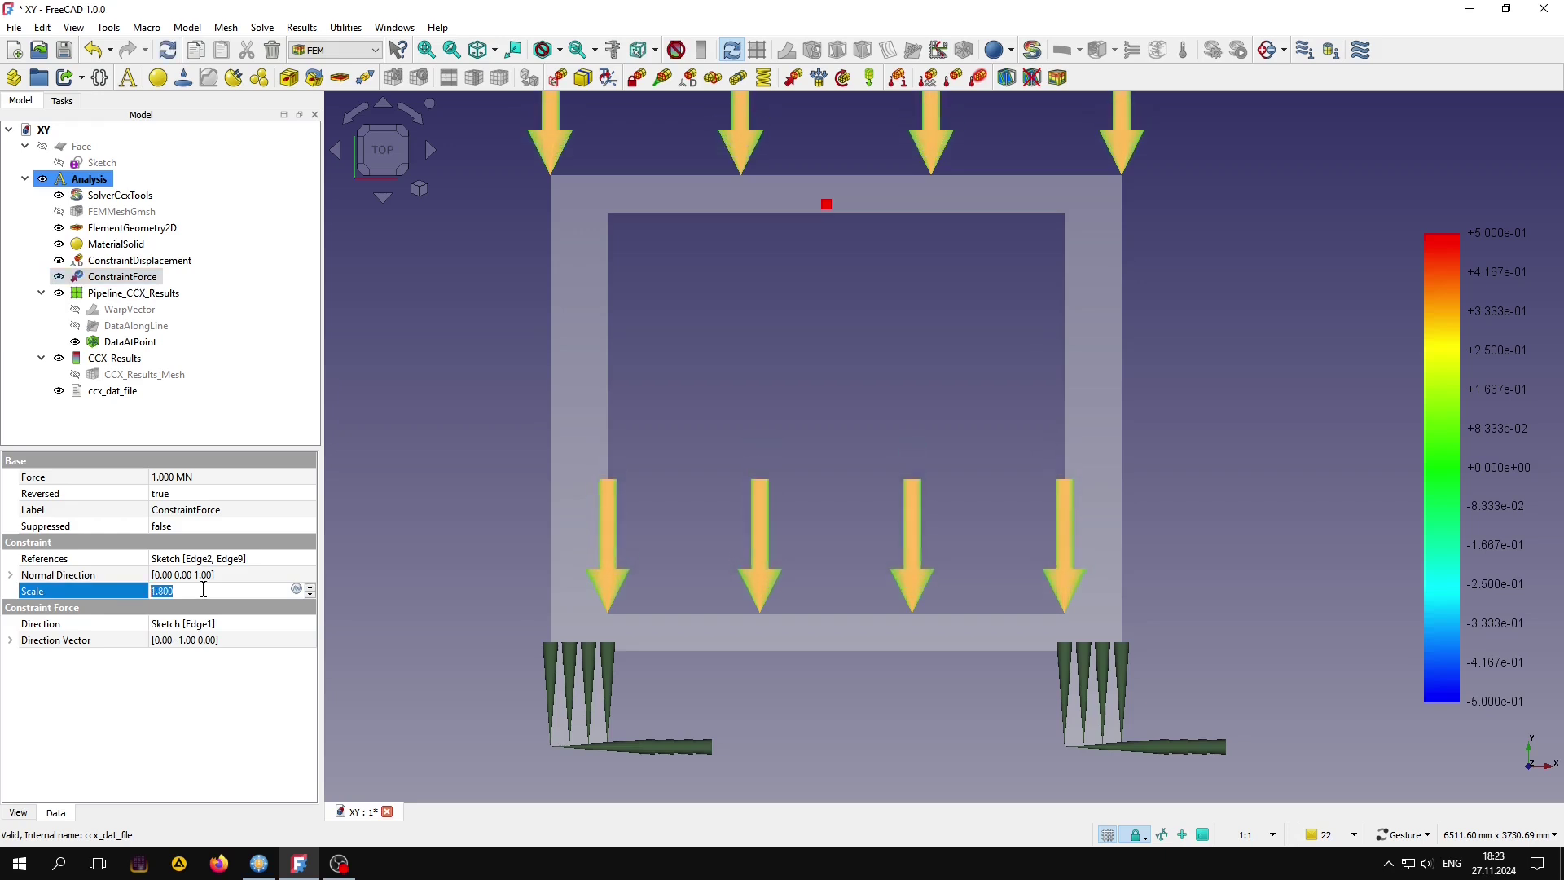
{"action": "scroll", "coordinate": [204, 589], "scroll_direction": "down", "scroll_amount": 4}
{"action": "scroll", "coordinate": [204, 589], "scroll_direction": "down", "scroll_amount": 4}
{"action": "scroll", "coordinate": [204, 590], "scroll_direction": "down", "scroll_amount": 2}
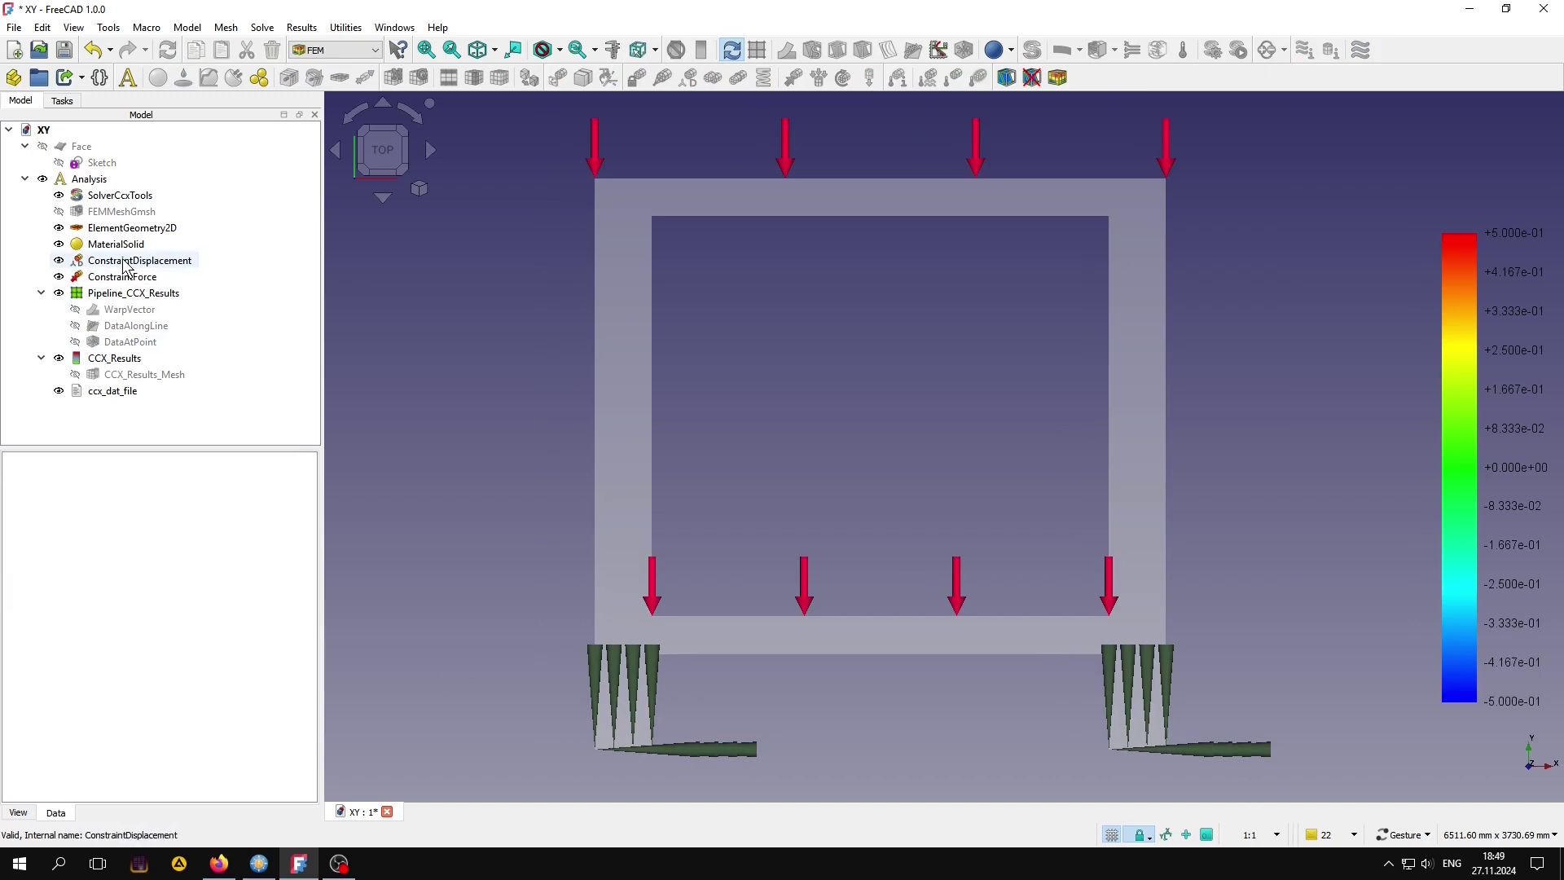
{"action": "left_click", "coordinate": [126, 262]}
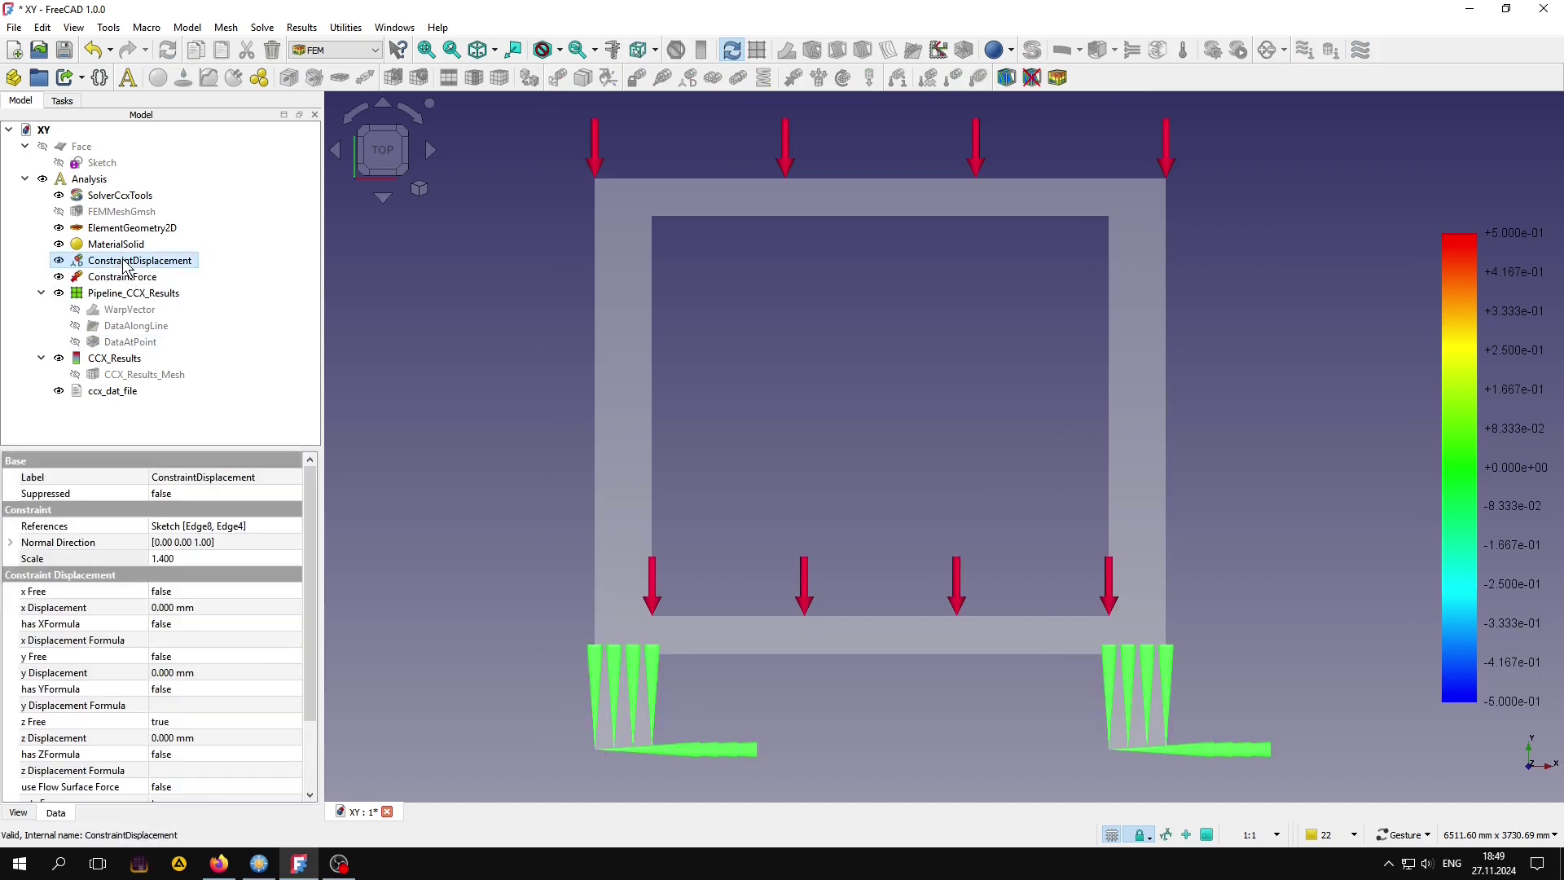
Step: Suppress both ConstraintDisplacement and ConstraintForce
{"action": "right_click", "coordinate": [127, 266]}
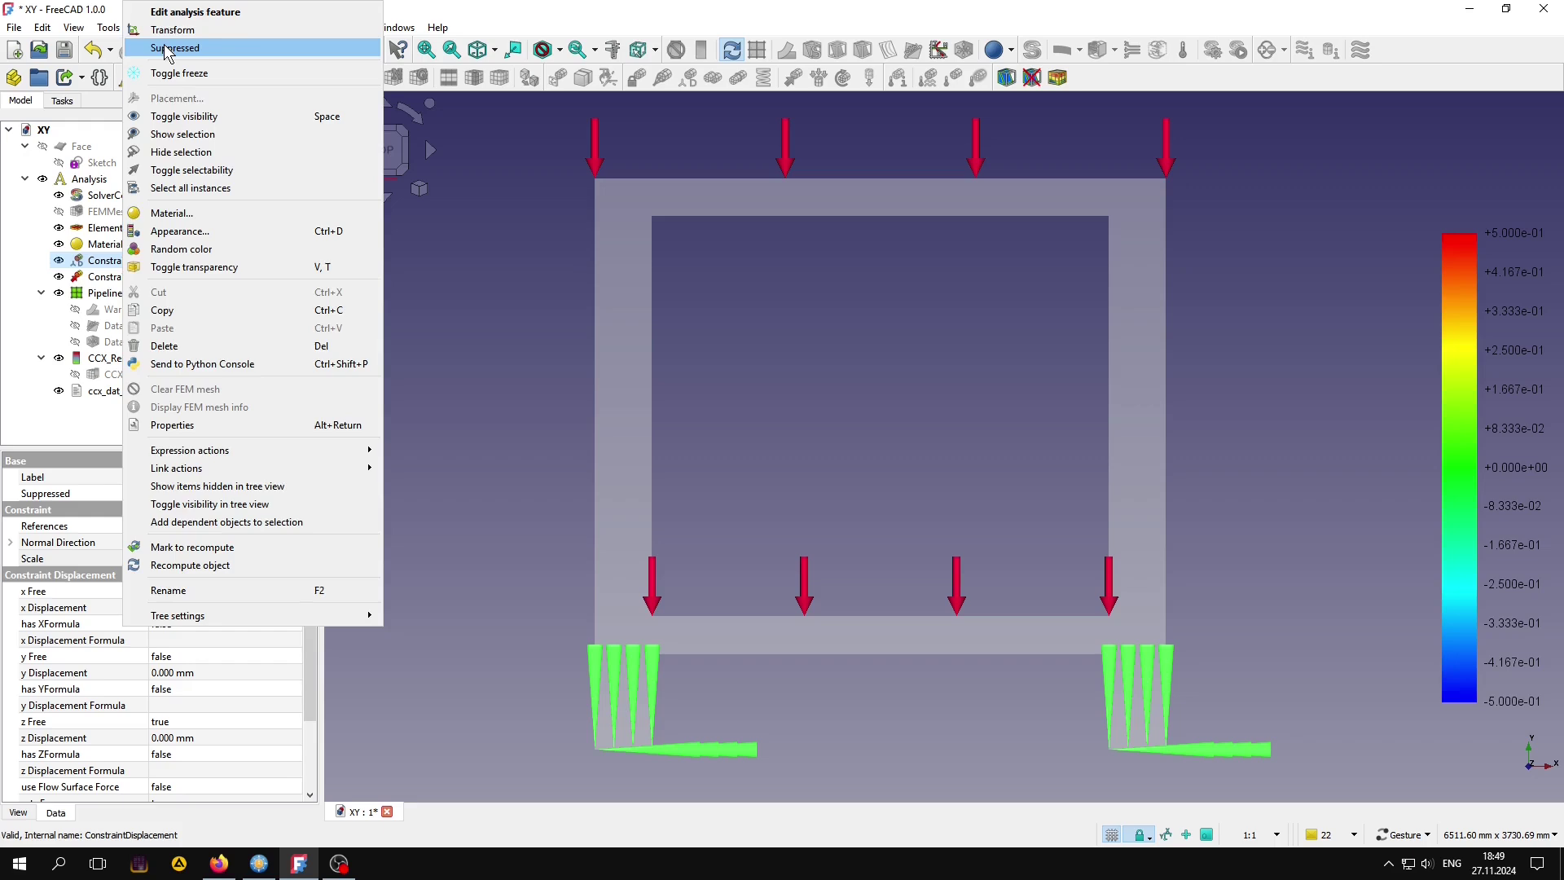
{"action": "left_click", "coordinate": [166, 48]}
{"action": "left_click", "coordinate": [122, 278]}
{"action": "right_click", "coordinate": [122, 280]}
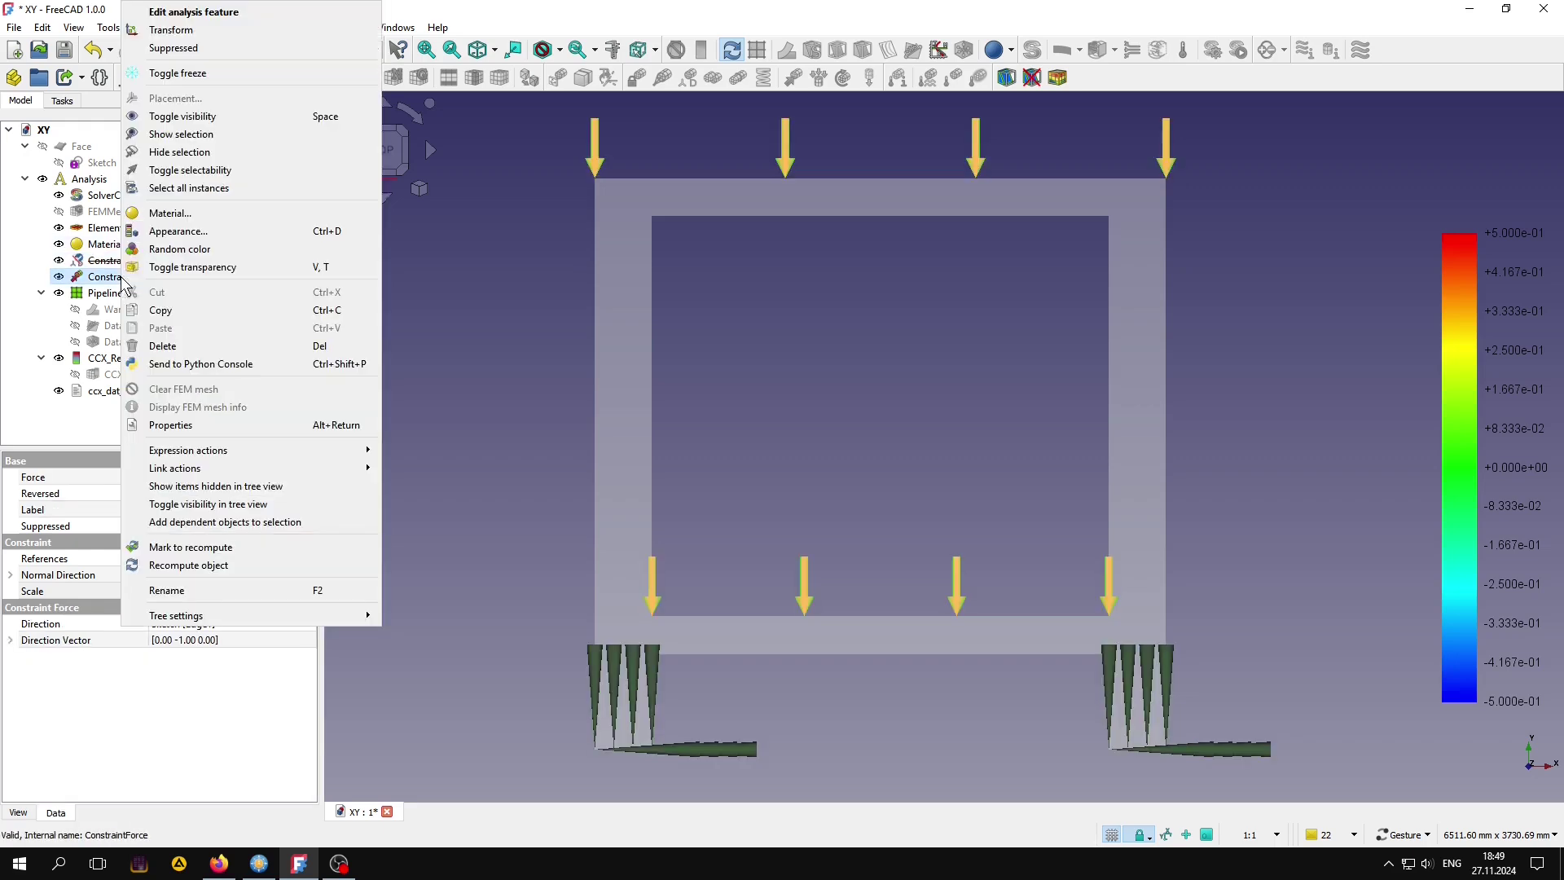
{"action": "left_click", "coordinate": [173, 48]}
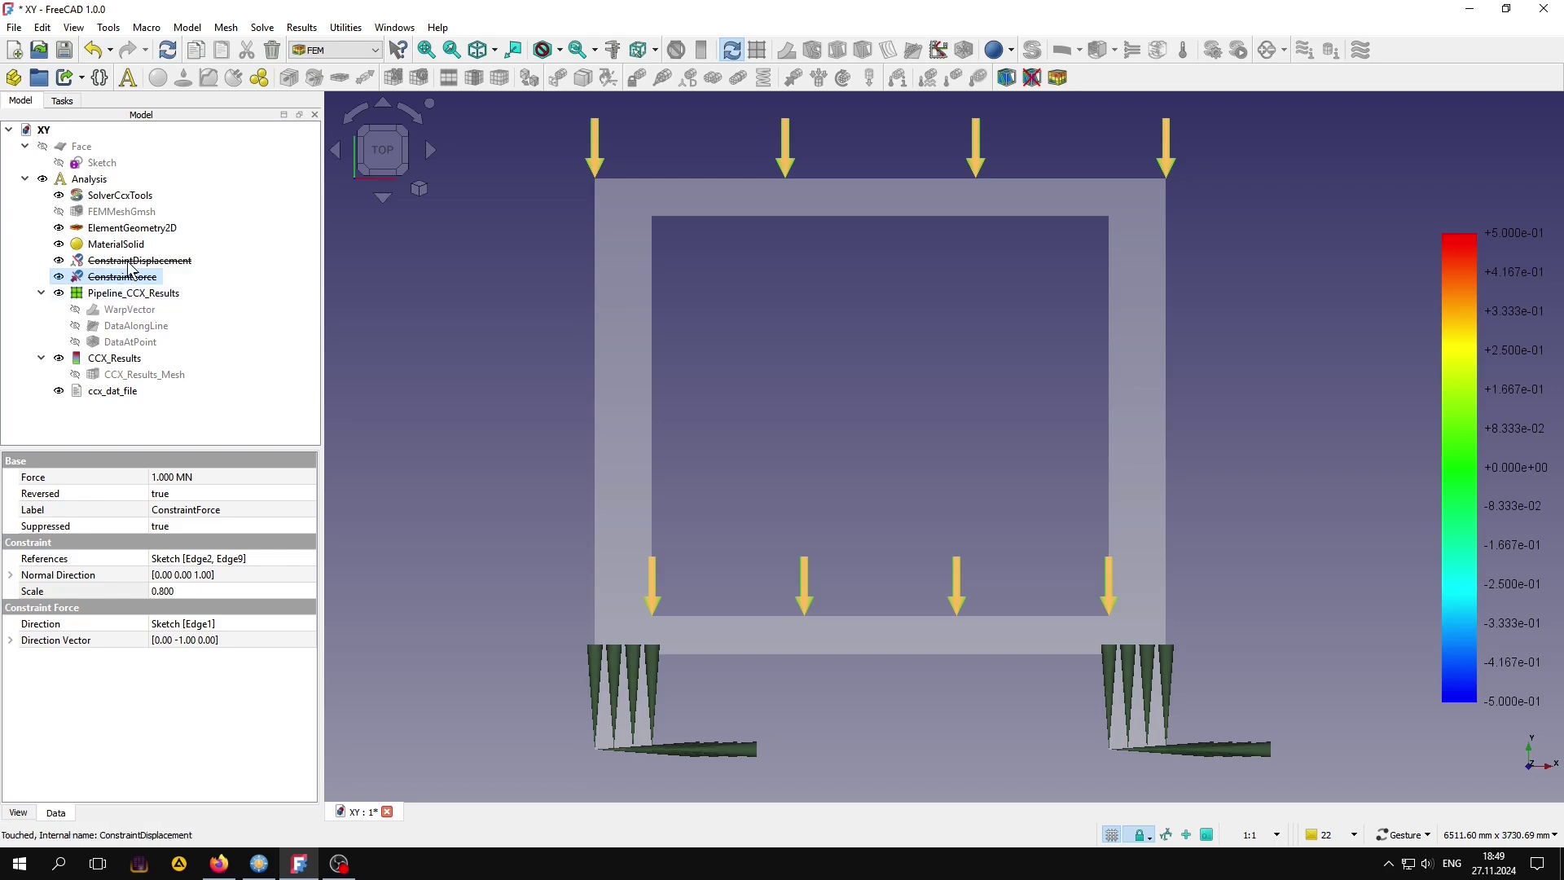
Step: Reactivate ConstraintDisplacement and ConstraintForce by toggling Suppressed off
{"action": "right_click", "coordinate": [130, 268]}
{"action": "left_click", "coordinate": [163, 59]}
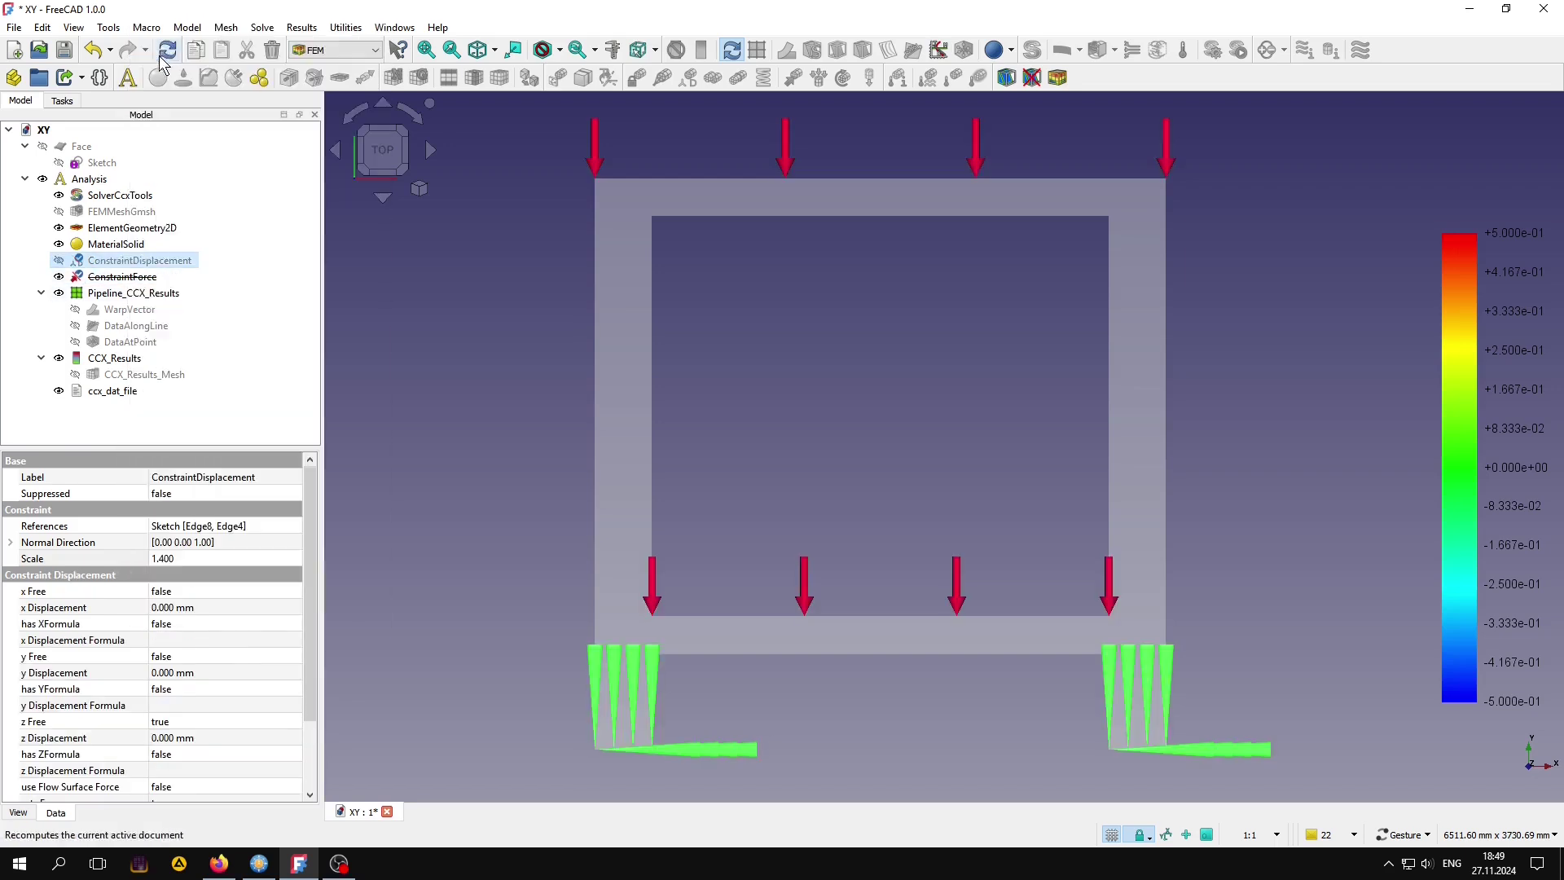
{"action": "right_click", "coordinate": [110, 277]}
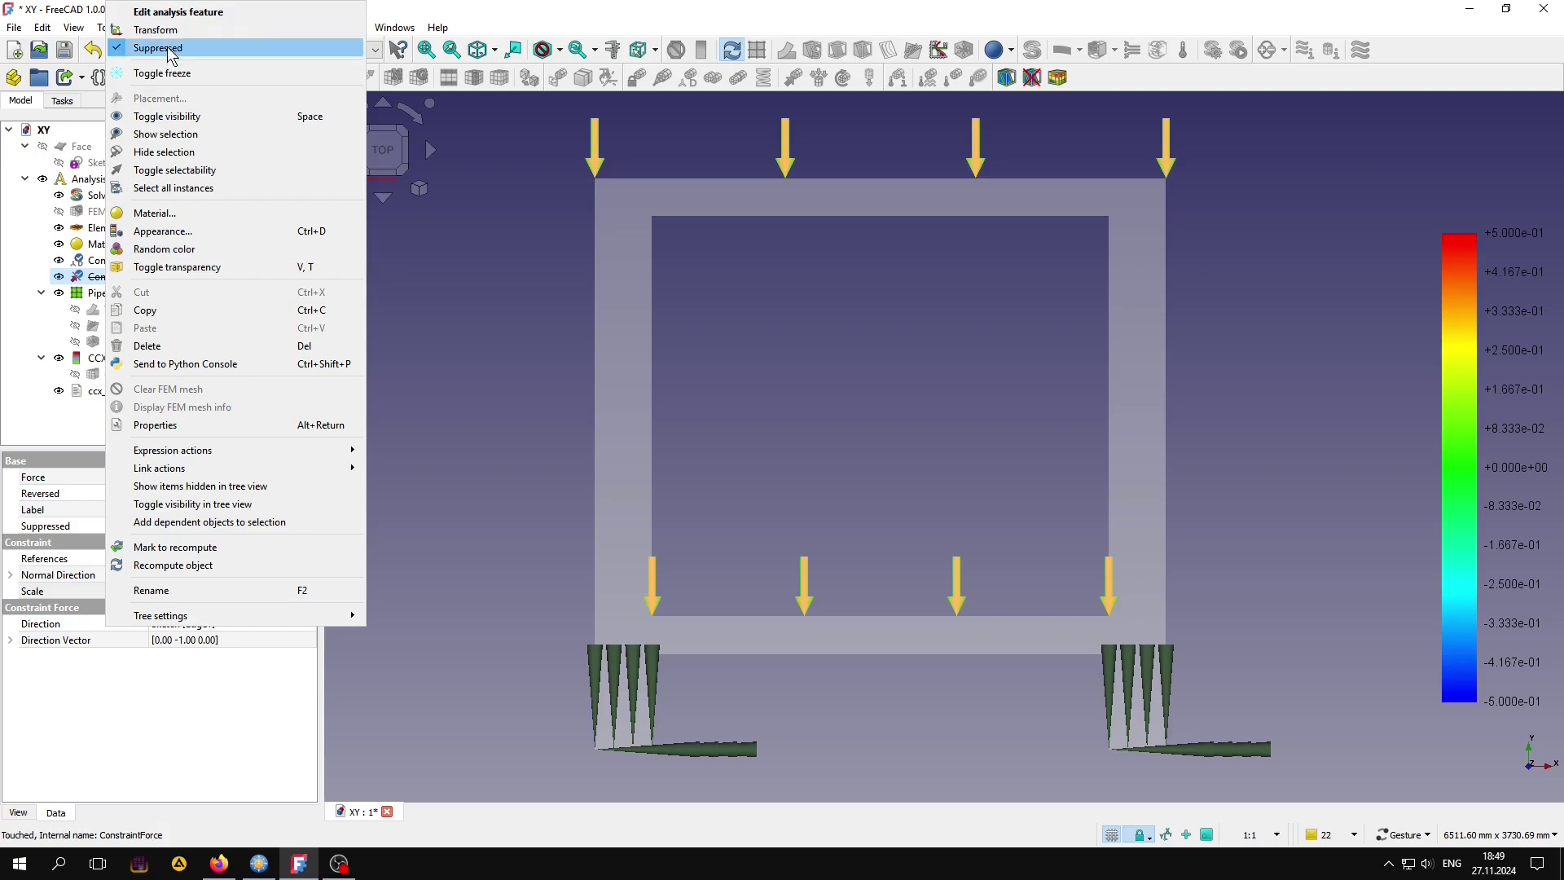
{"action": "left_click", "coordinate": [170, 51]}
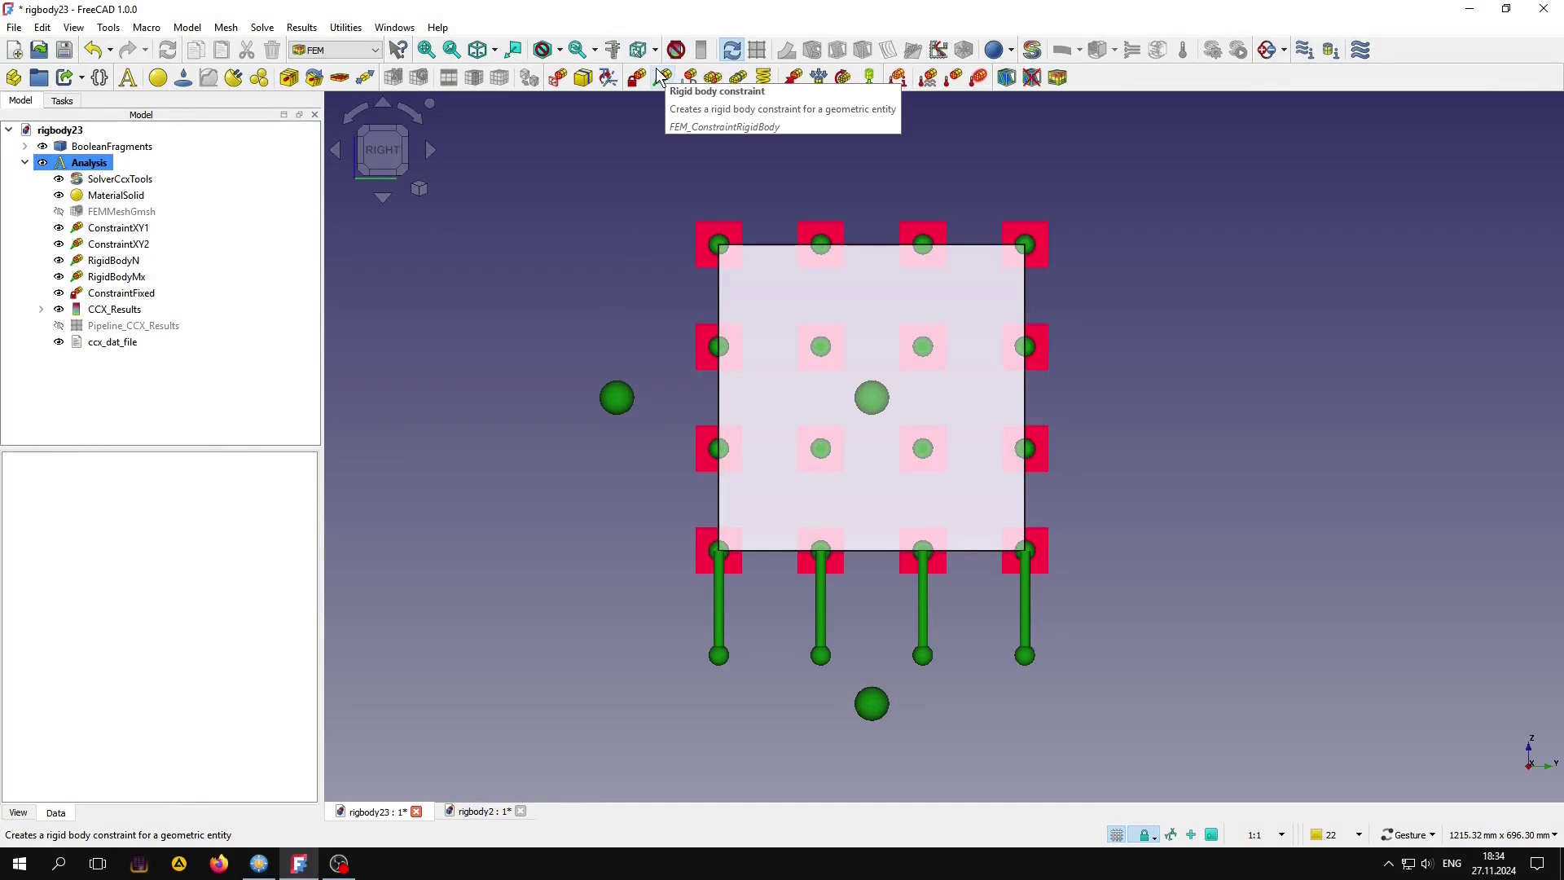
Step: Inspect the RigidBodyN constraint's settings in its task panel, then close it
{"action": "left_click", "coordinate": [119, 261]}
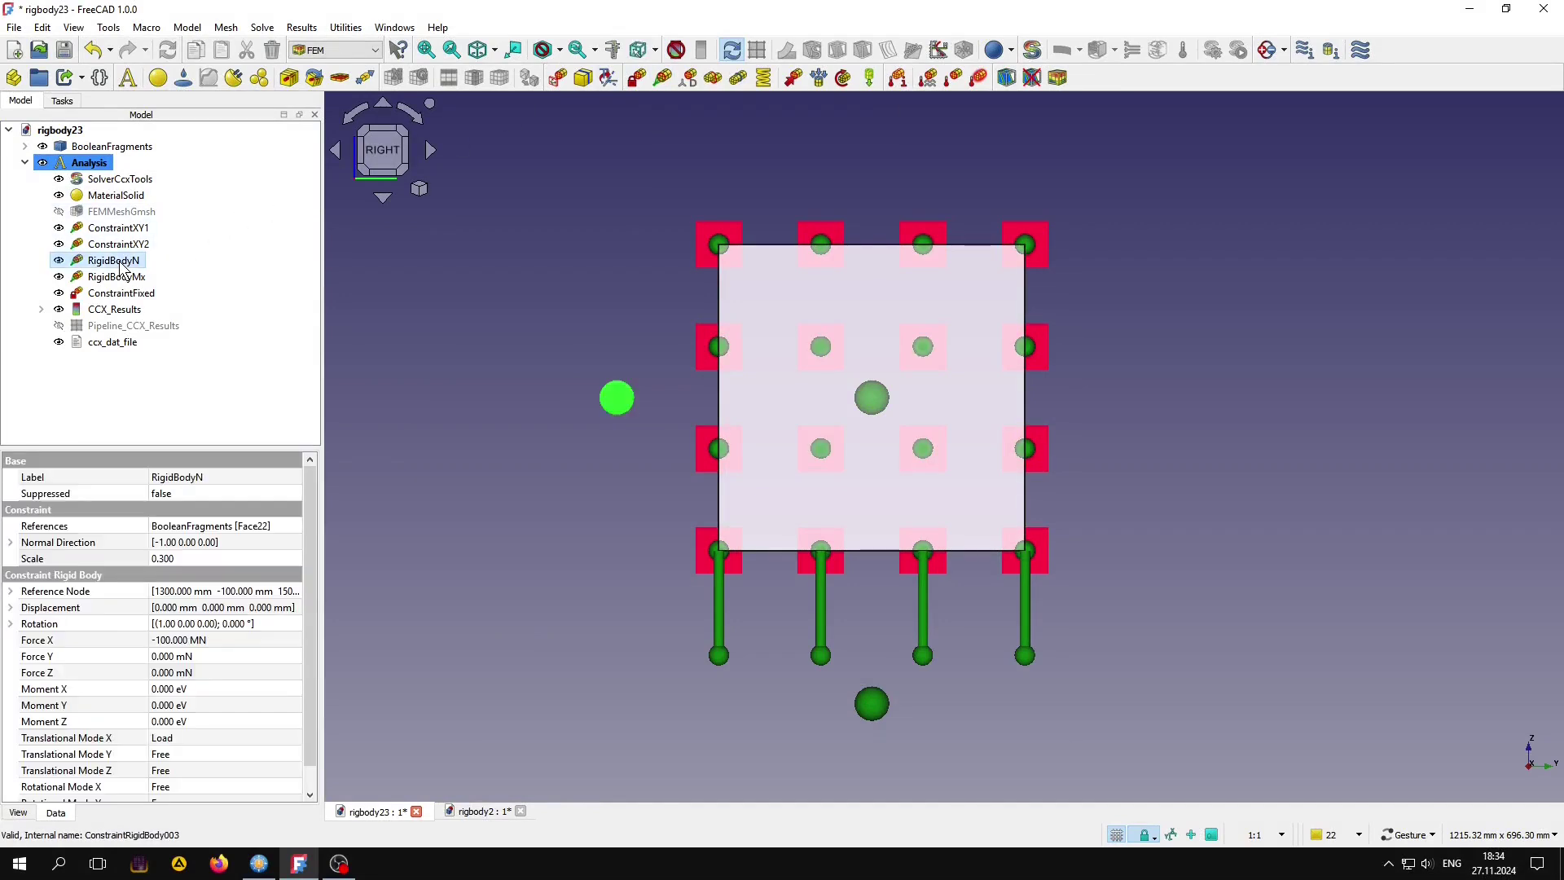
{"action": "double_click", "coordinate": [120, 261]}
{"action": "left_click_drag", "start_coordinate": [314, 255], "coordinate": [315, 344]}
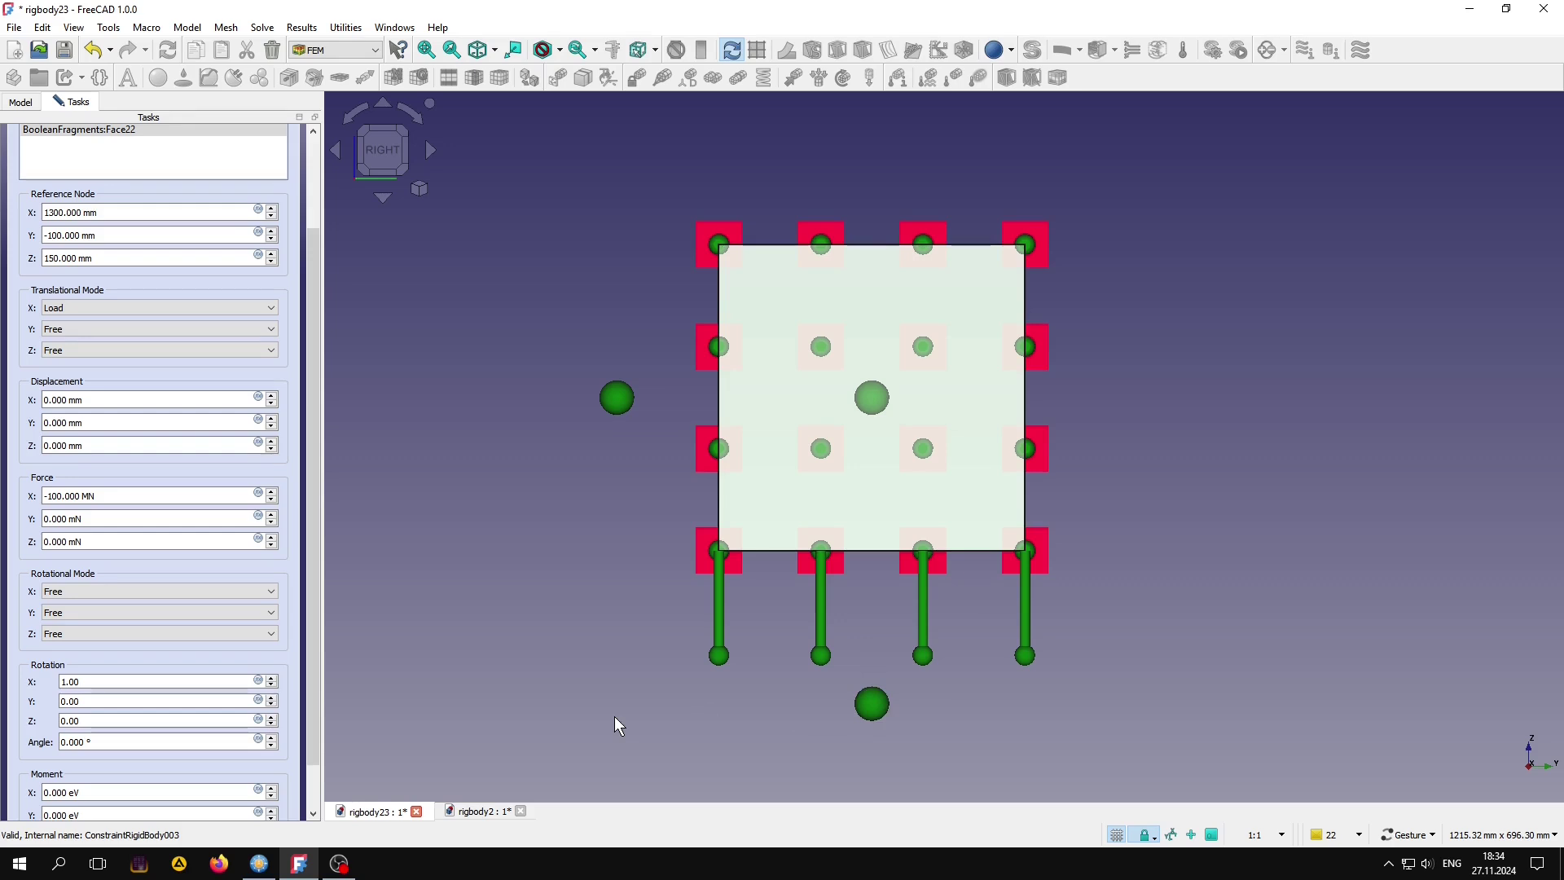
{"action": "left_click_drag", "start_coordinate": [316, 341], "coordinate": [319, 252]}
{"action": "left_click", "coordinate": [143, 132]}
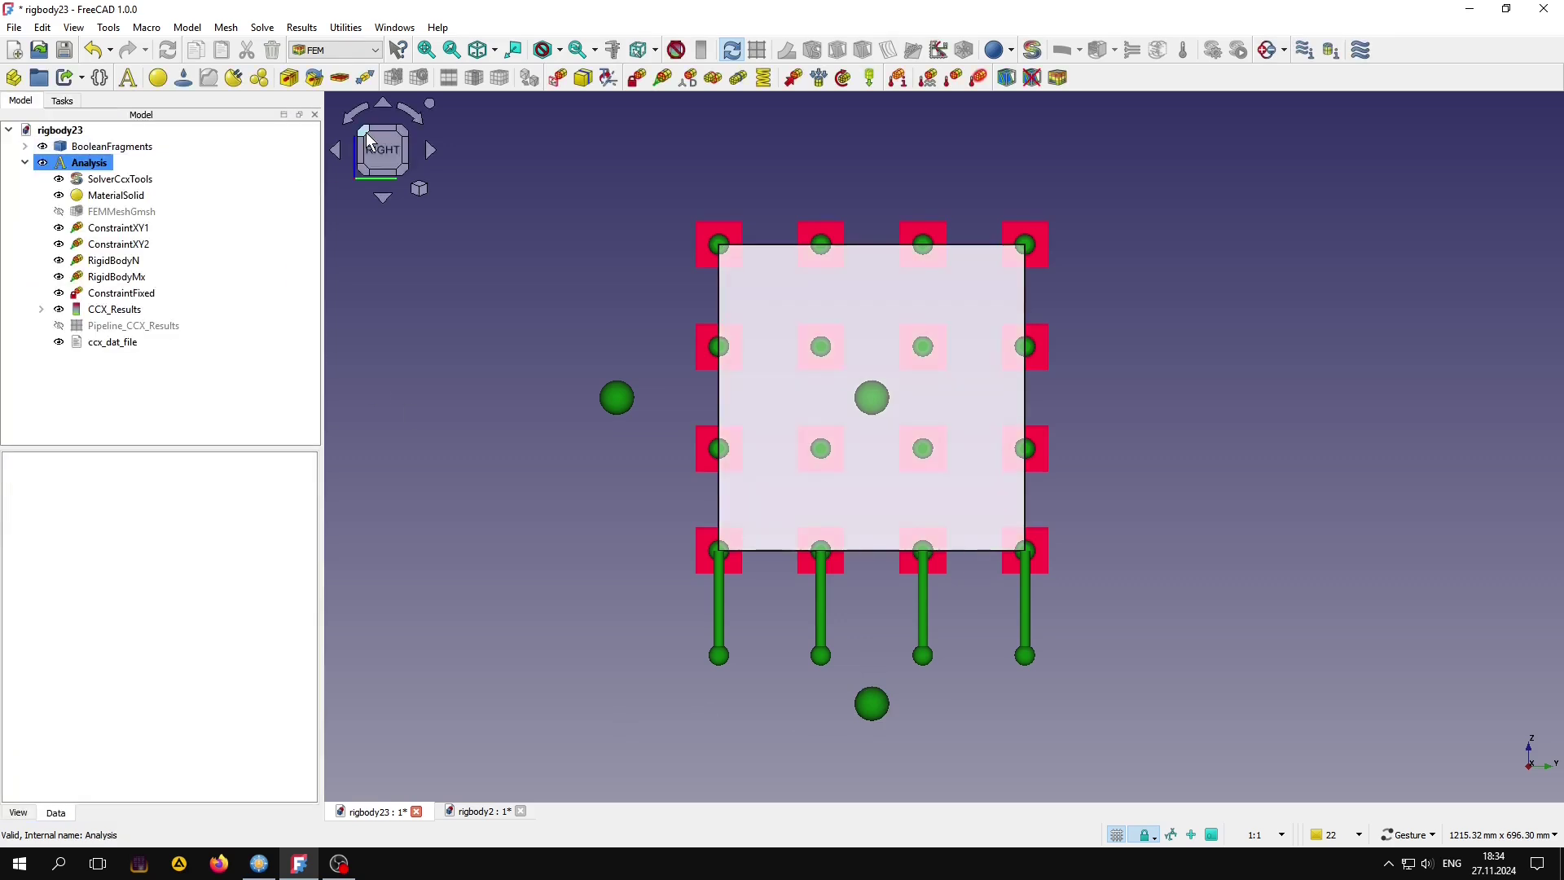
Step: Switch to isometric view and box-zoom onto the beam
{"action": "left_click", "coordinate": [369, 142]}
{"action": "left_click", "coordinate": [426, 50]}
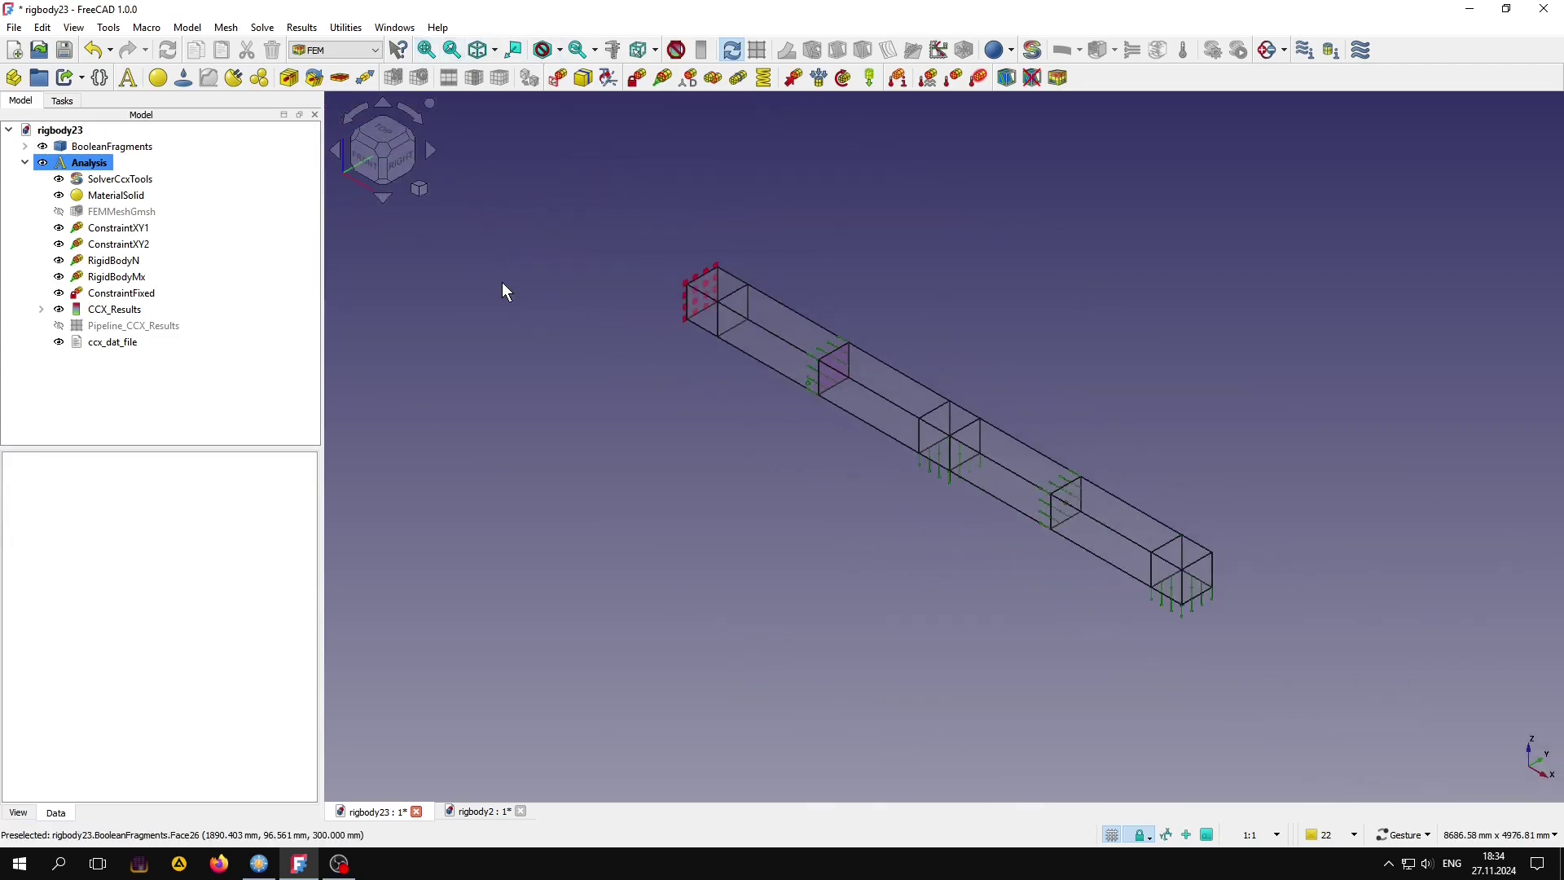
{"action": "key", "text": "ctrl+b"}
{"action": "left_click_drag", "start_coordinate": [663, 237], "coordinate": [1241, 642]}
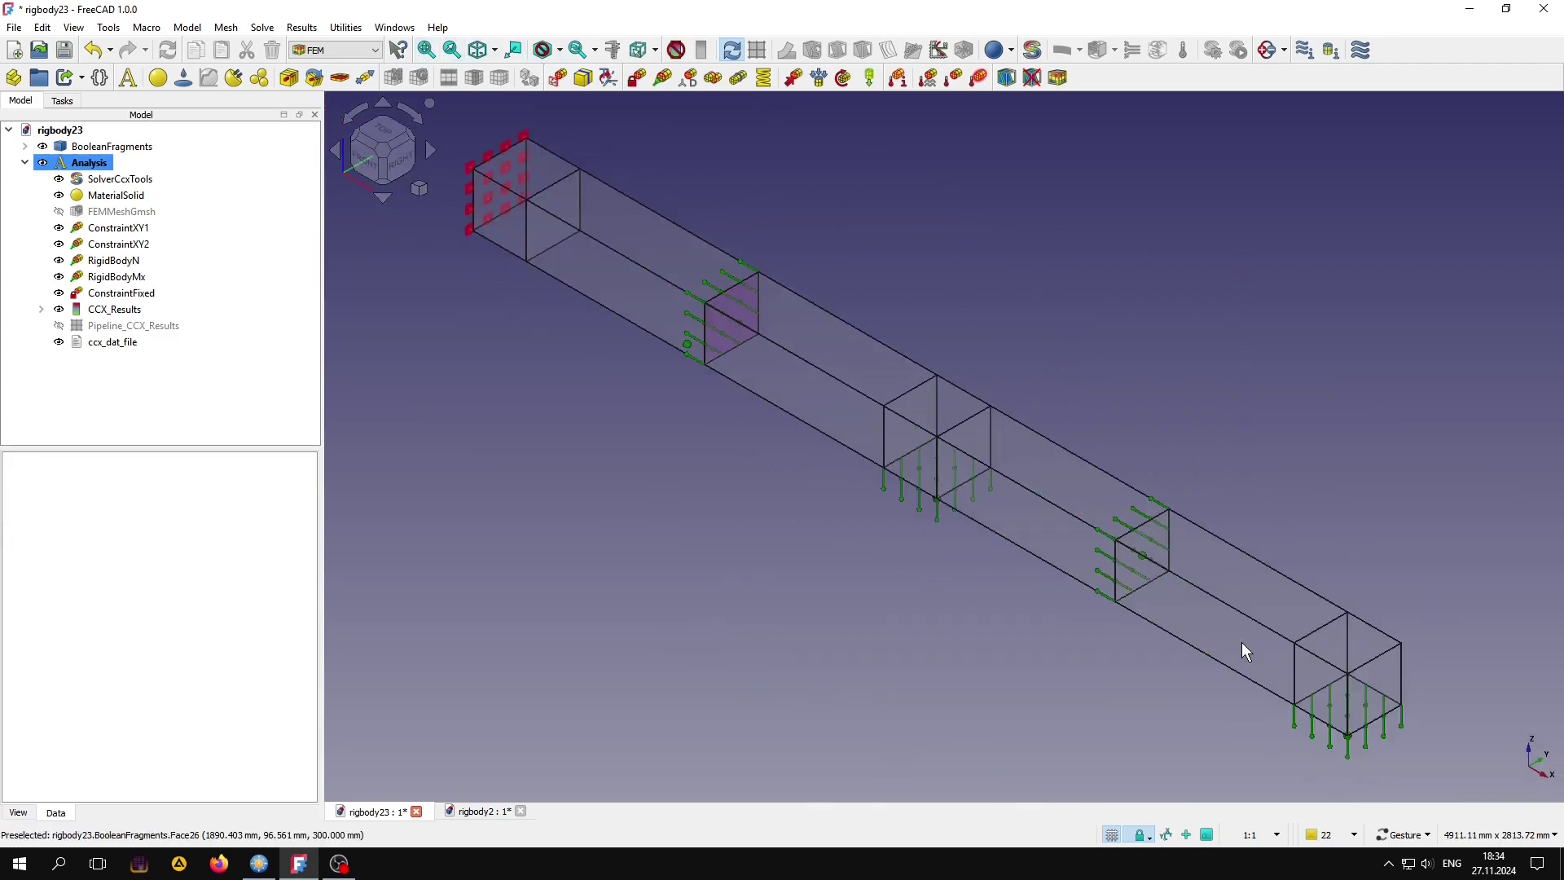
Step: Show beam deformation at factor 60, then view ConstraintTie's faces Pad:Face4 and Pad:Face6
{"action": "double_click", "coordinate": [114, 309]}
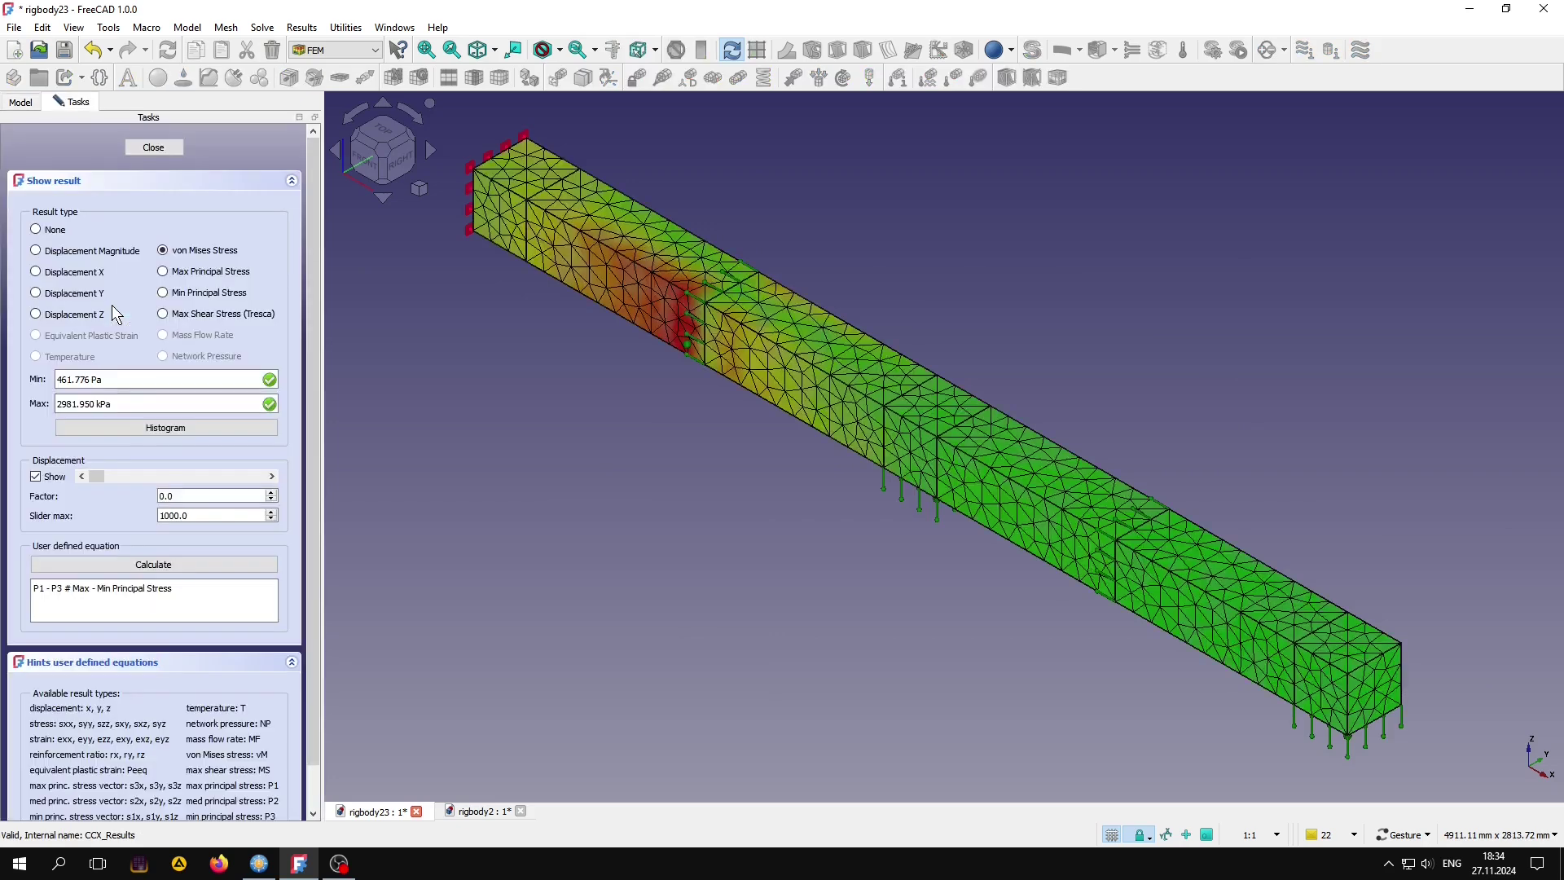
{"action": "left_click_drag", "start_coordinate": [95, 476], "coordinate": [115, 478]}
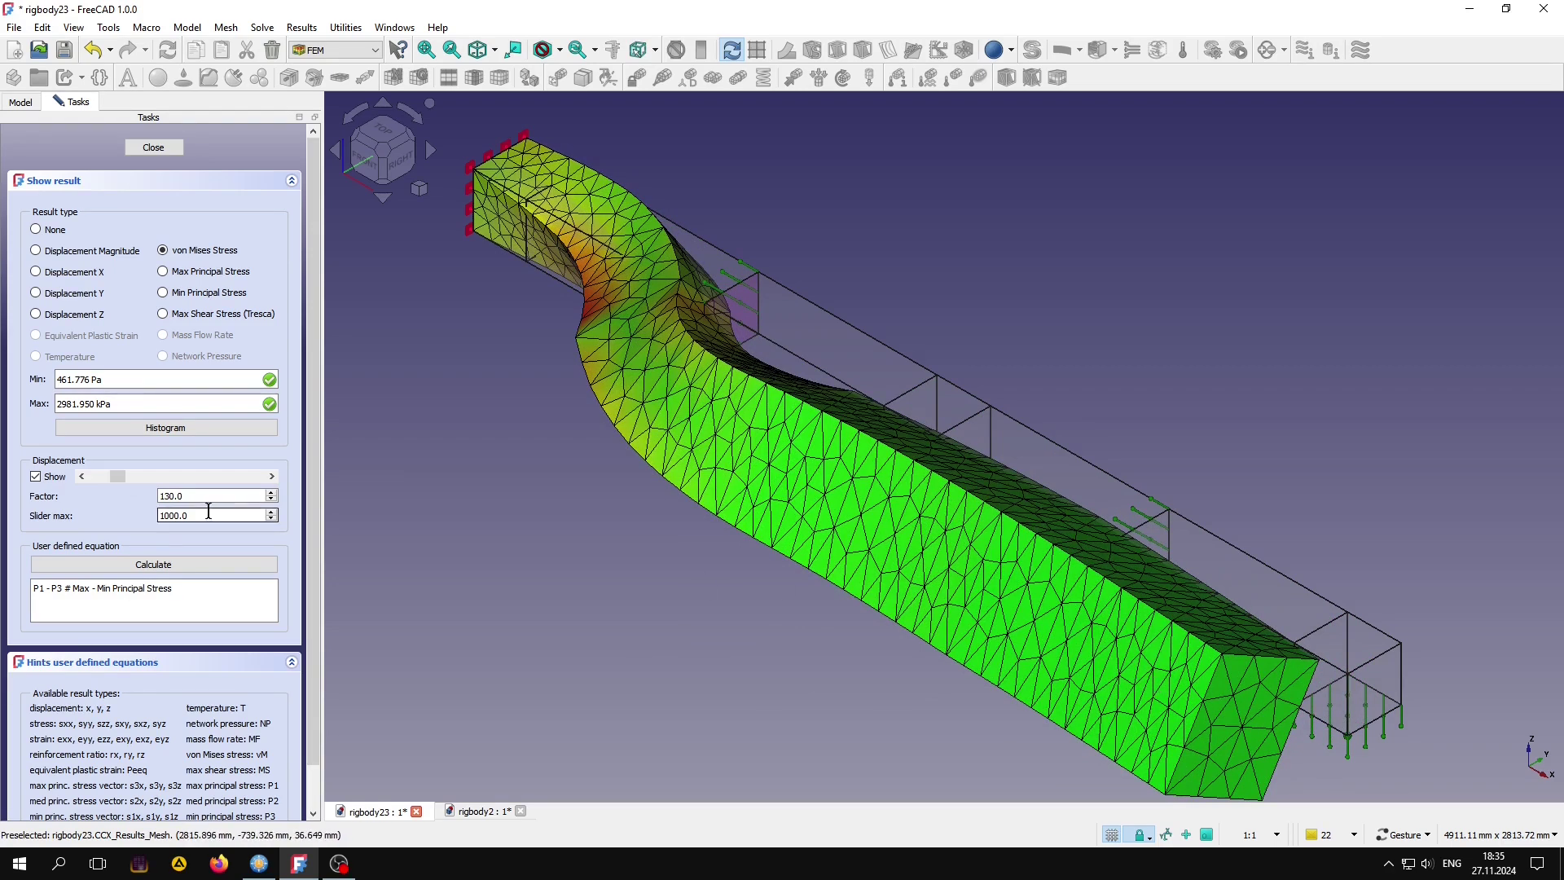
{"action": "left_click_drag", "start_coordinate": [119, 476], "coordinate": [124, 476]}
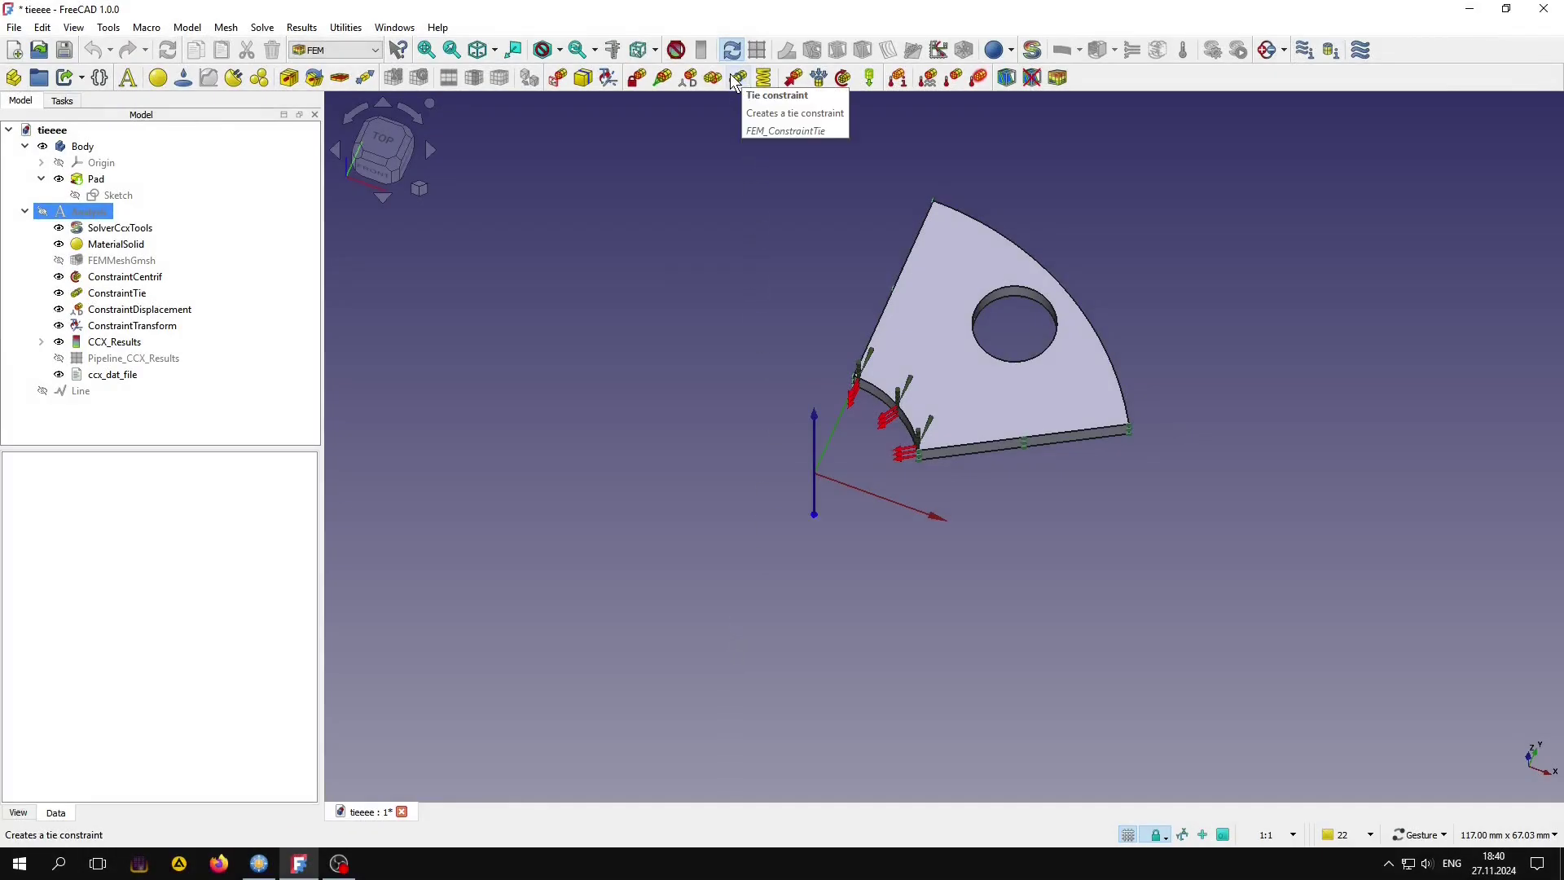
{"action": "double_click", "coordinate": [119, 292]}
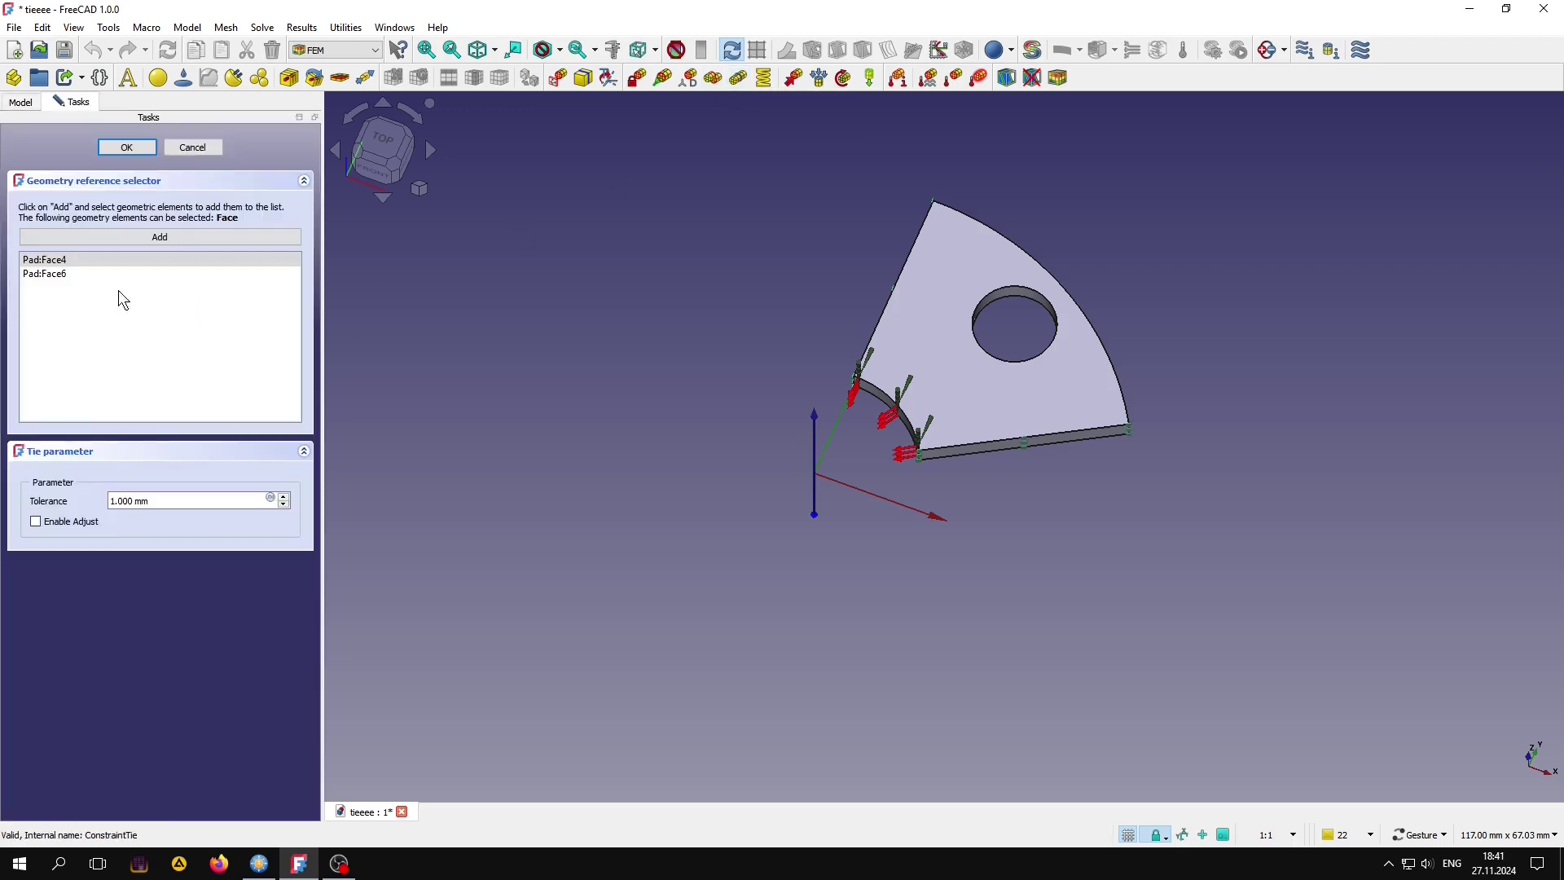
{"action": "left_click", "coordinate": [203, 147]}
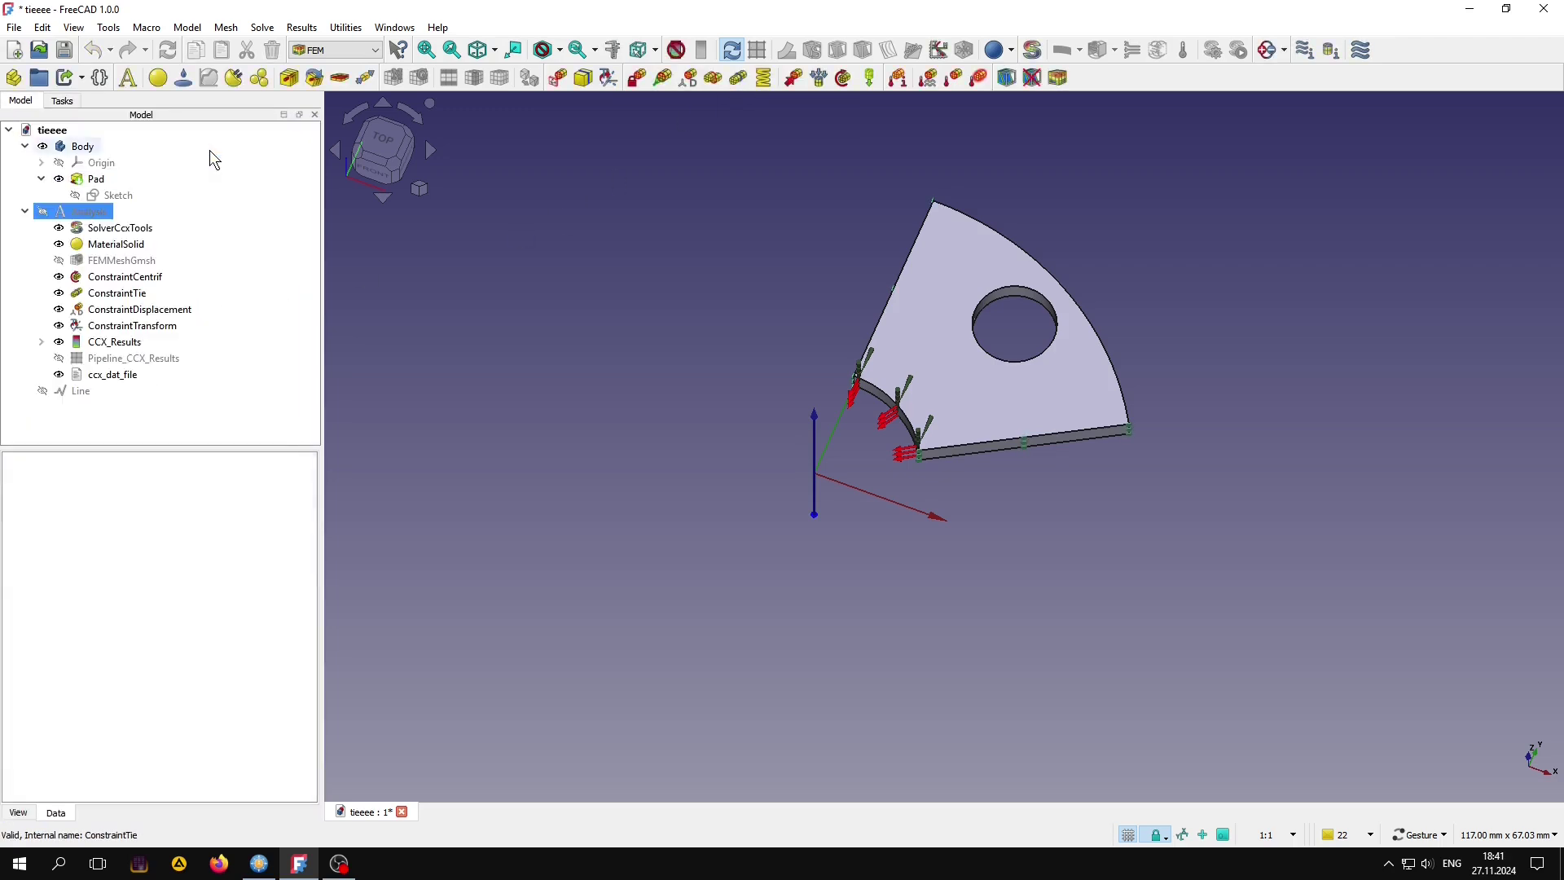
{"action": "left_click", "coordinate": [117, 293]}
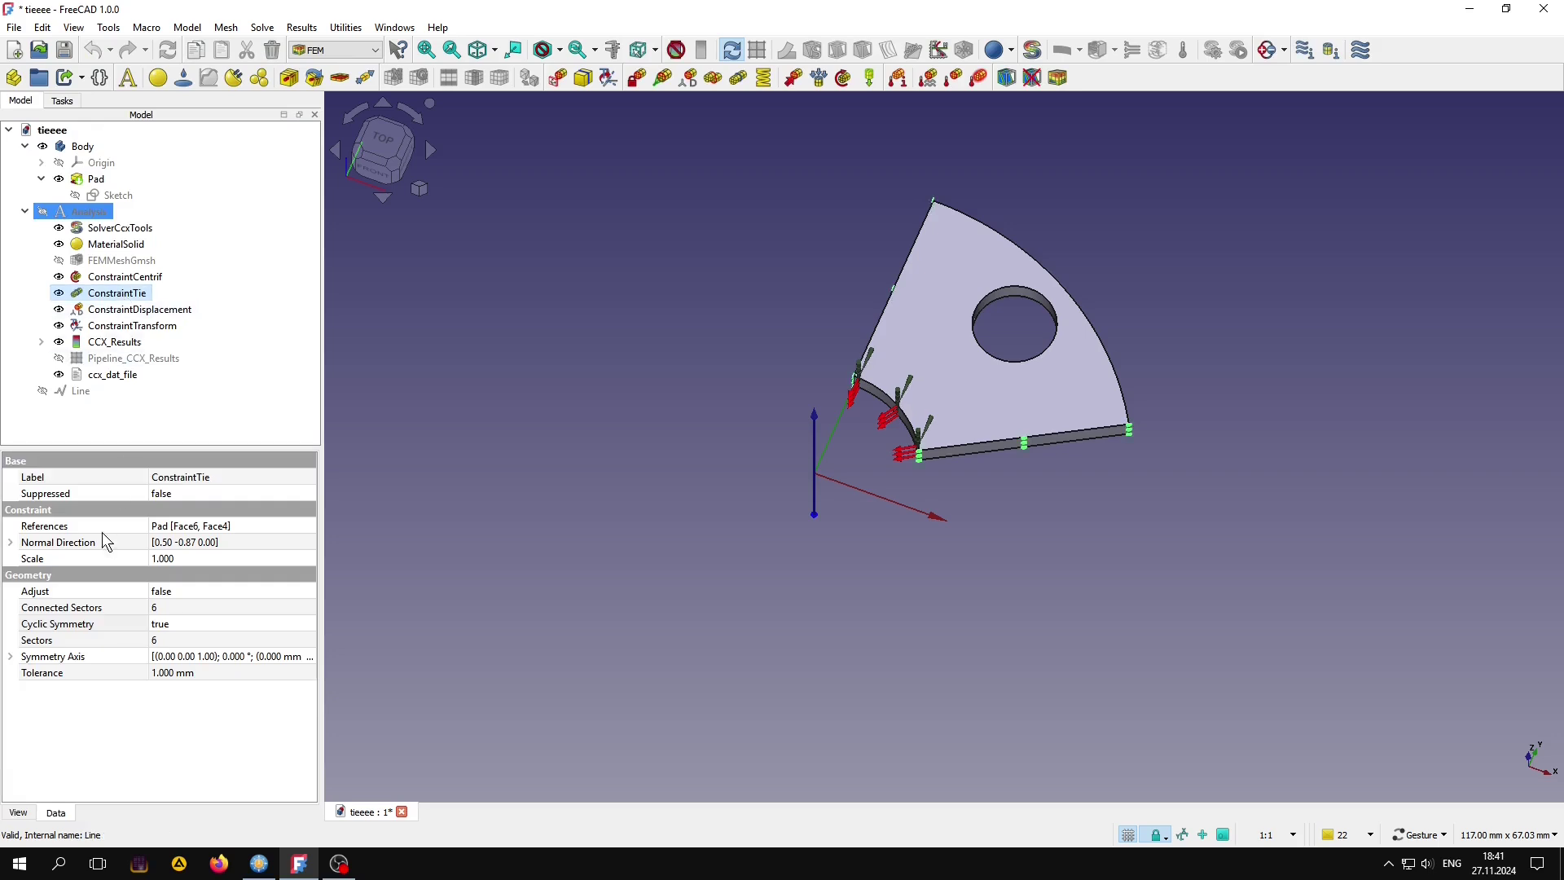
{"action": "left_click", "coordinate": [73, 624]}
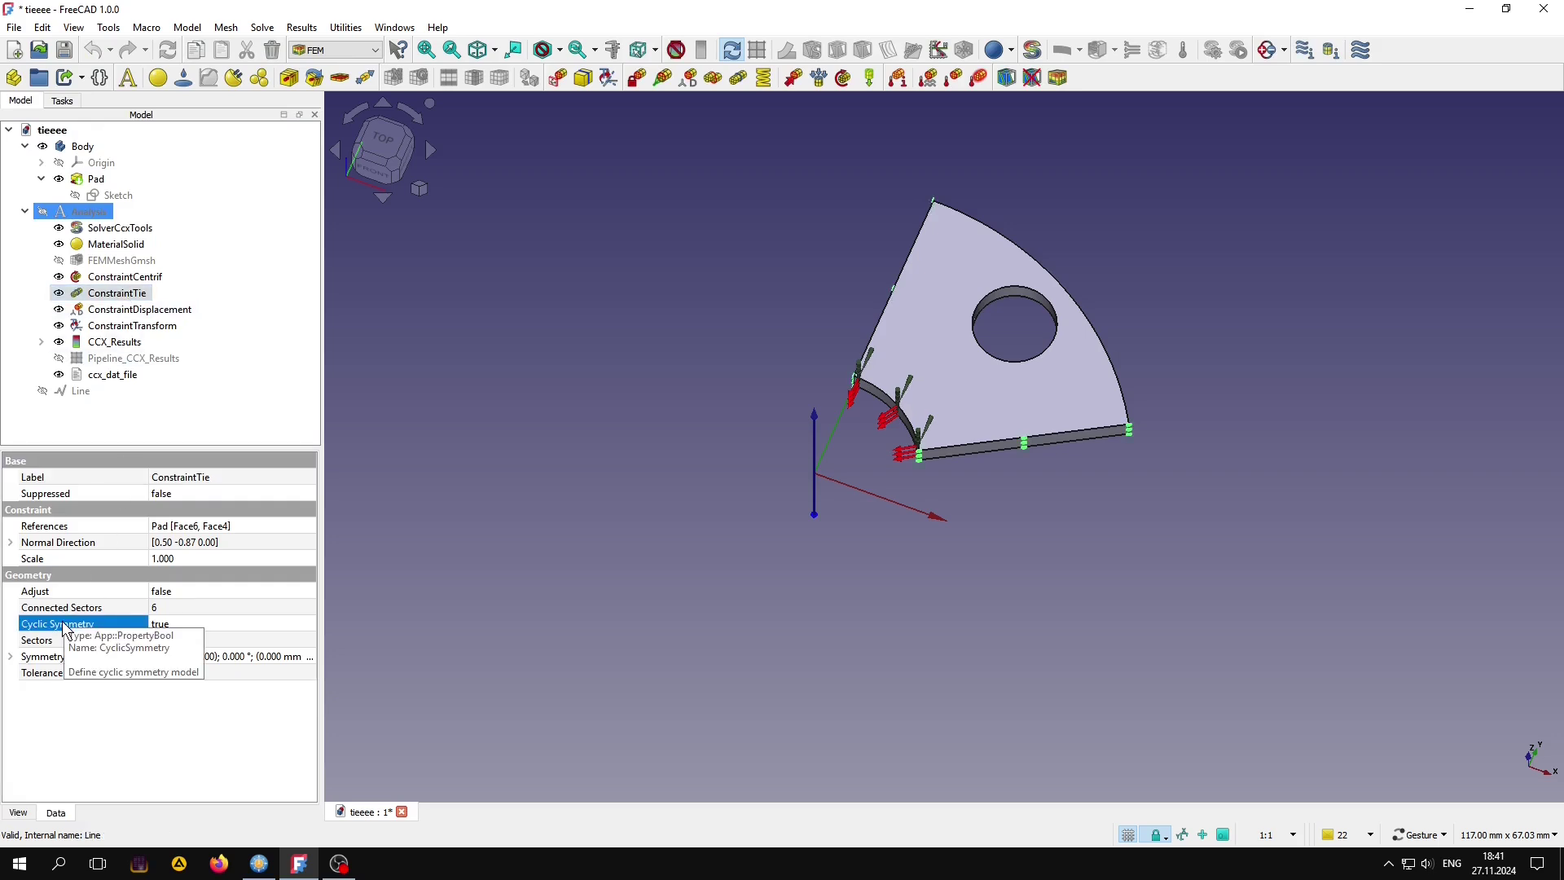
{"action": "left_click", "coordinate": [192, 396]}
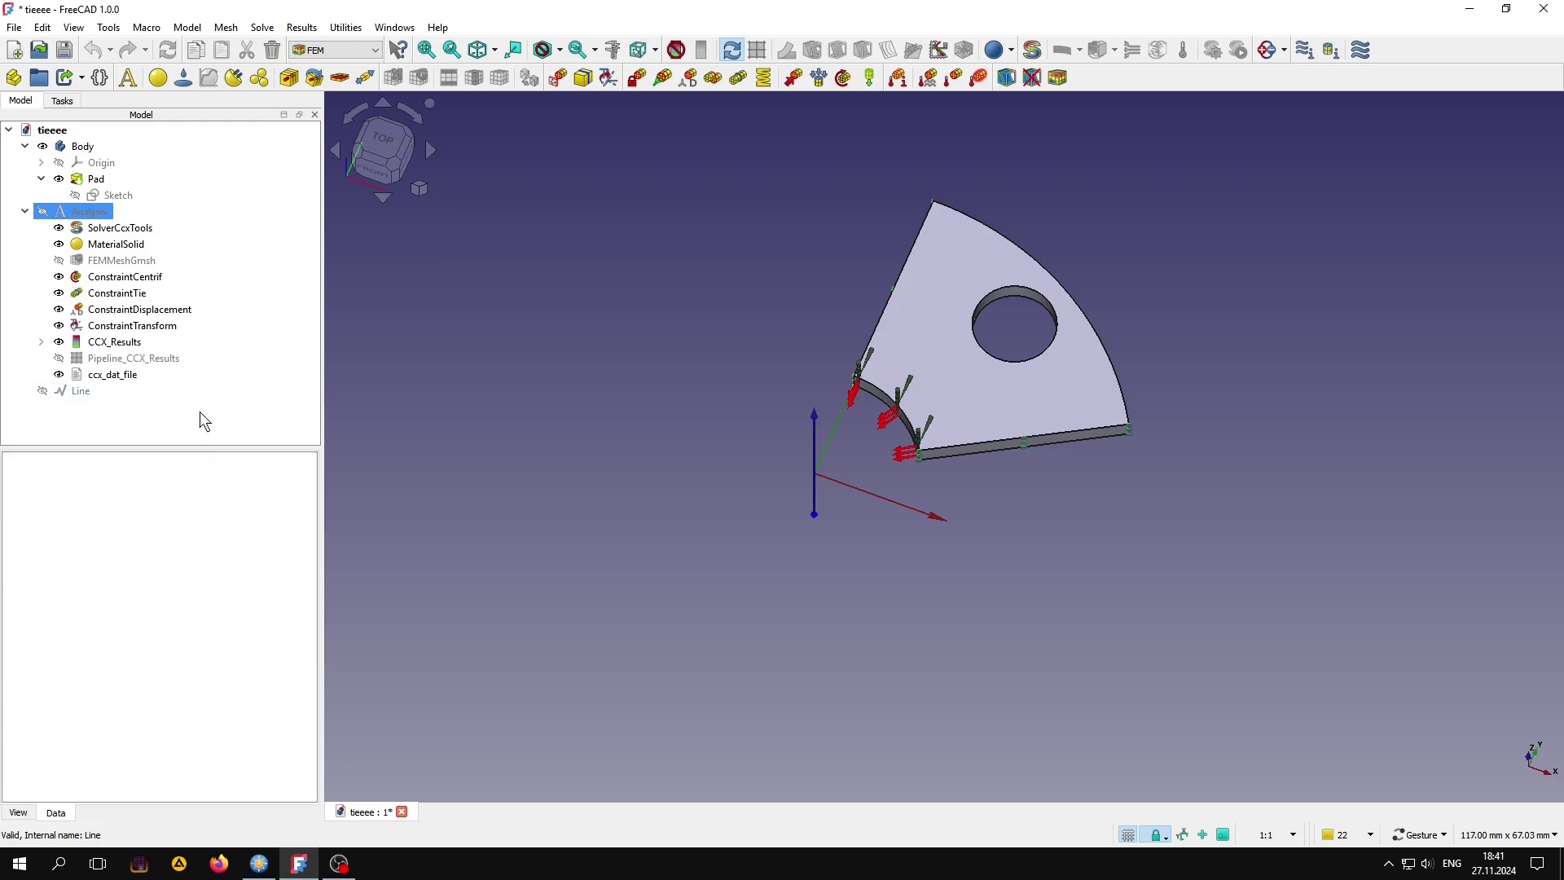
Step: Show the full-ring stress results, briefly overlay FEMMeshGmsh, and hide MaterialSolid and Body
{"action": "left_click", "coordinate": [59, 358]}
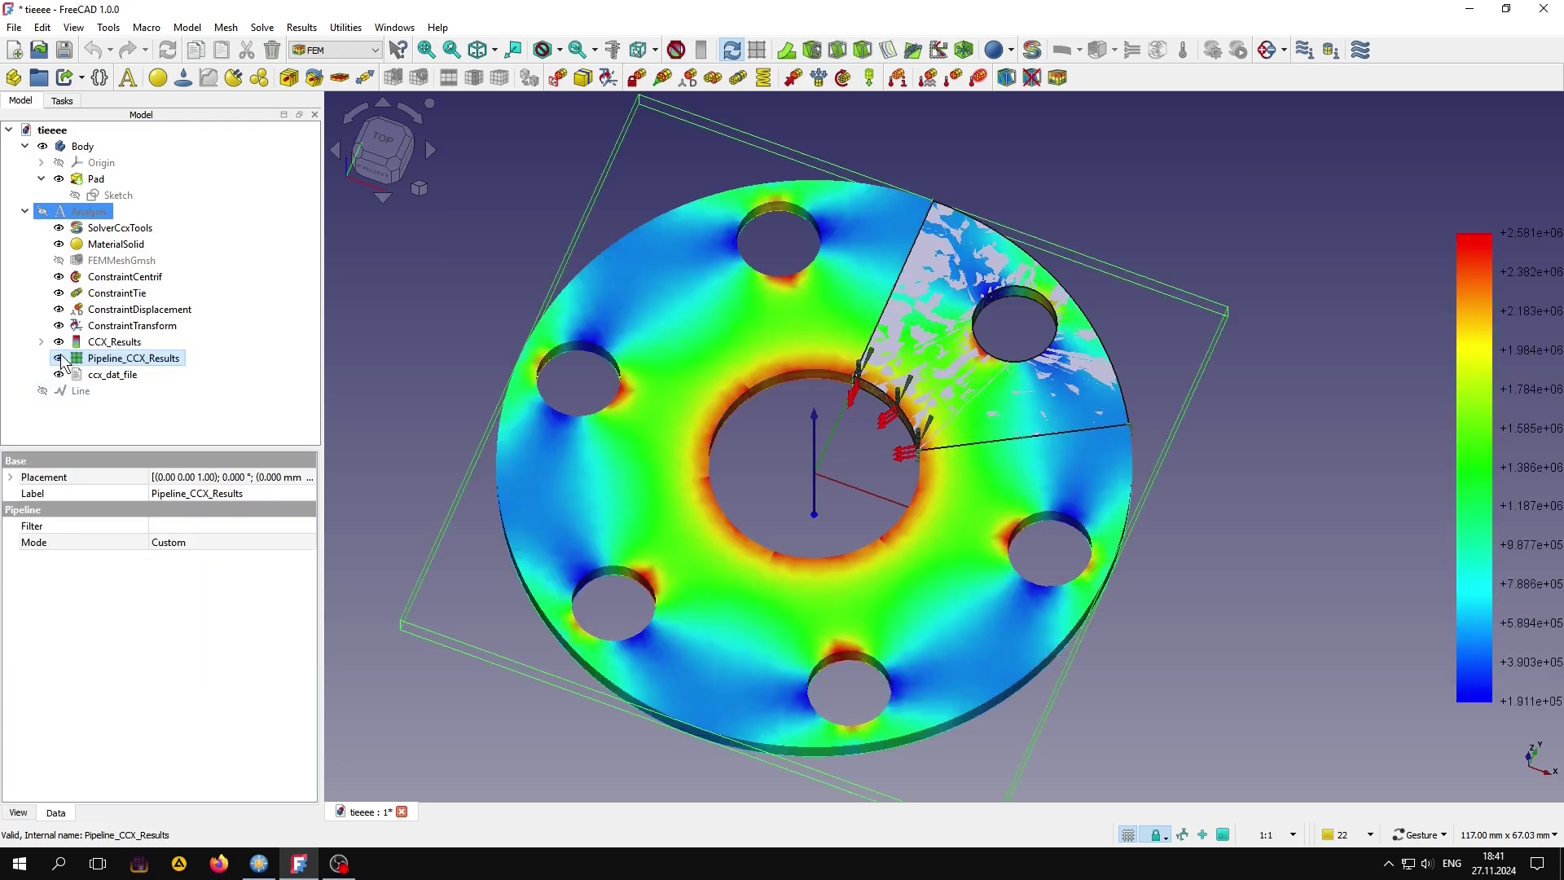
{"action": "left_click", "coordinate": [59, 244]}
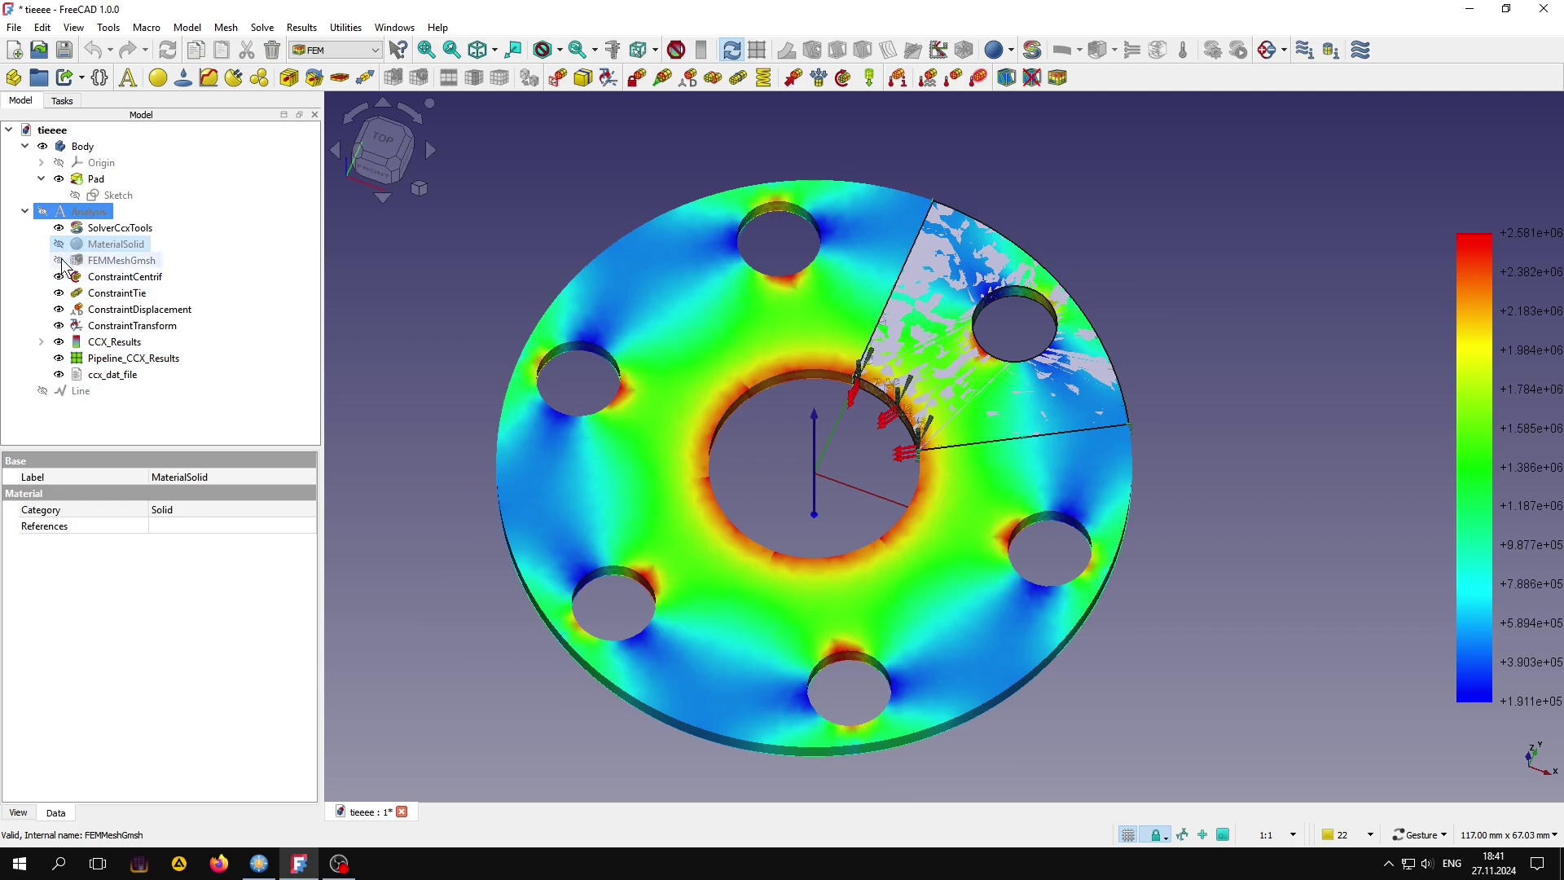
{"action": "left_click", "coordinate": [59, 260]}
{"action": "left_click", "coordinate": [135, 358]}
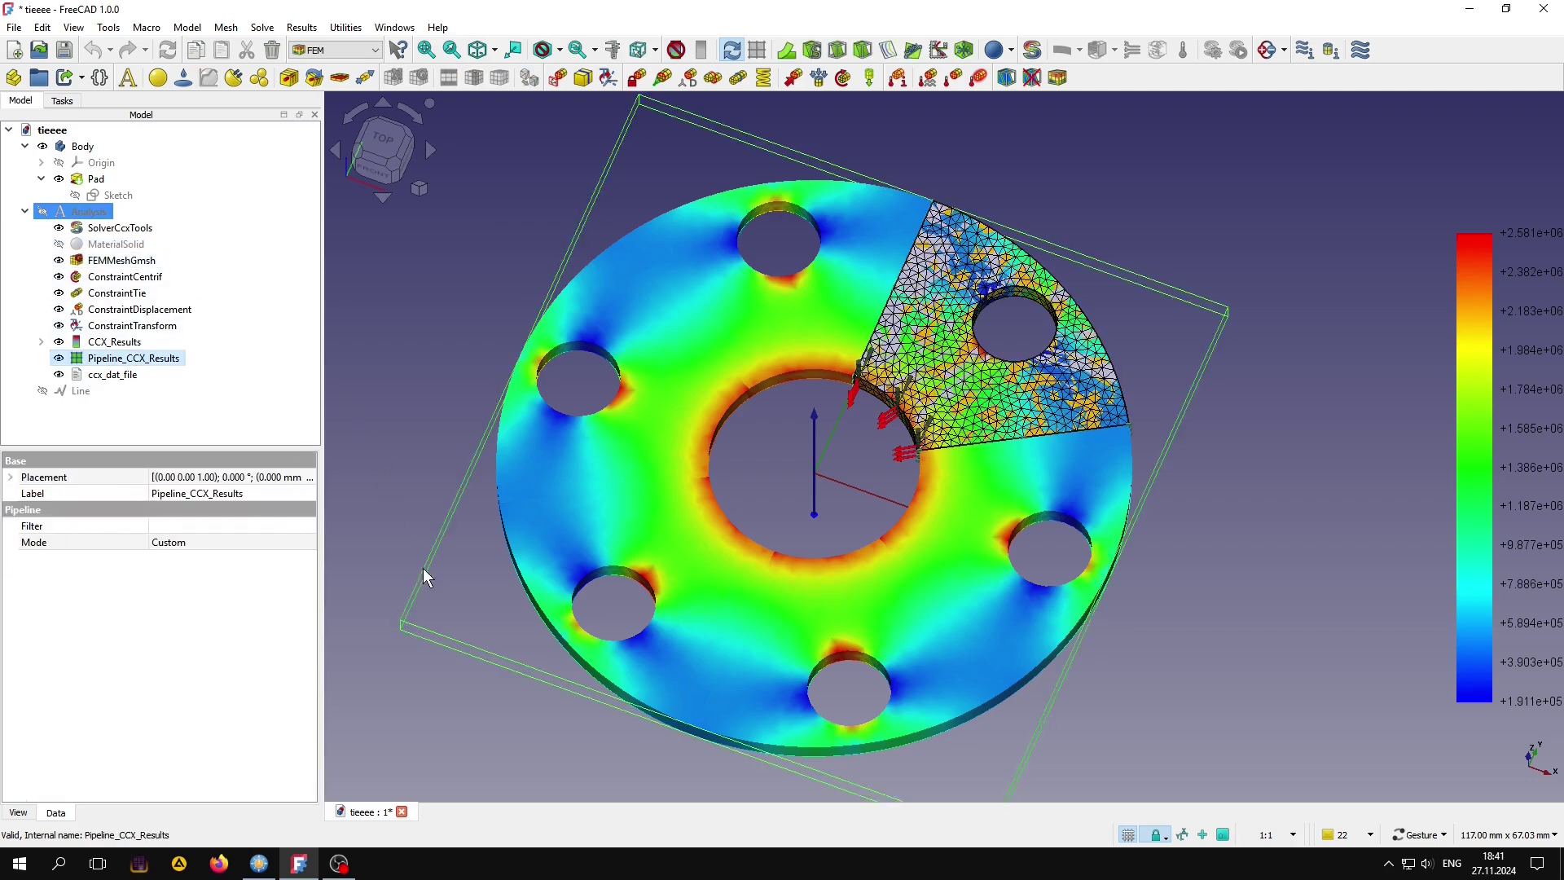
{"action": "left_click", "coordinate": [58, 261]}
{"action": "left_click", "coordinate": [43, 146]}
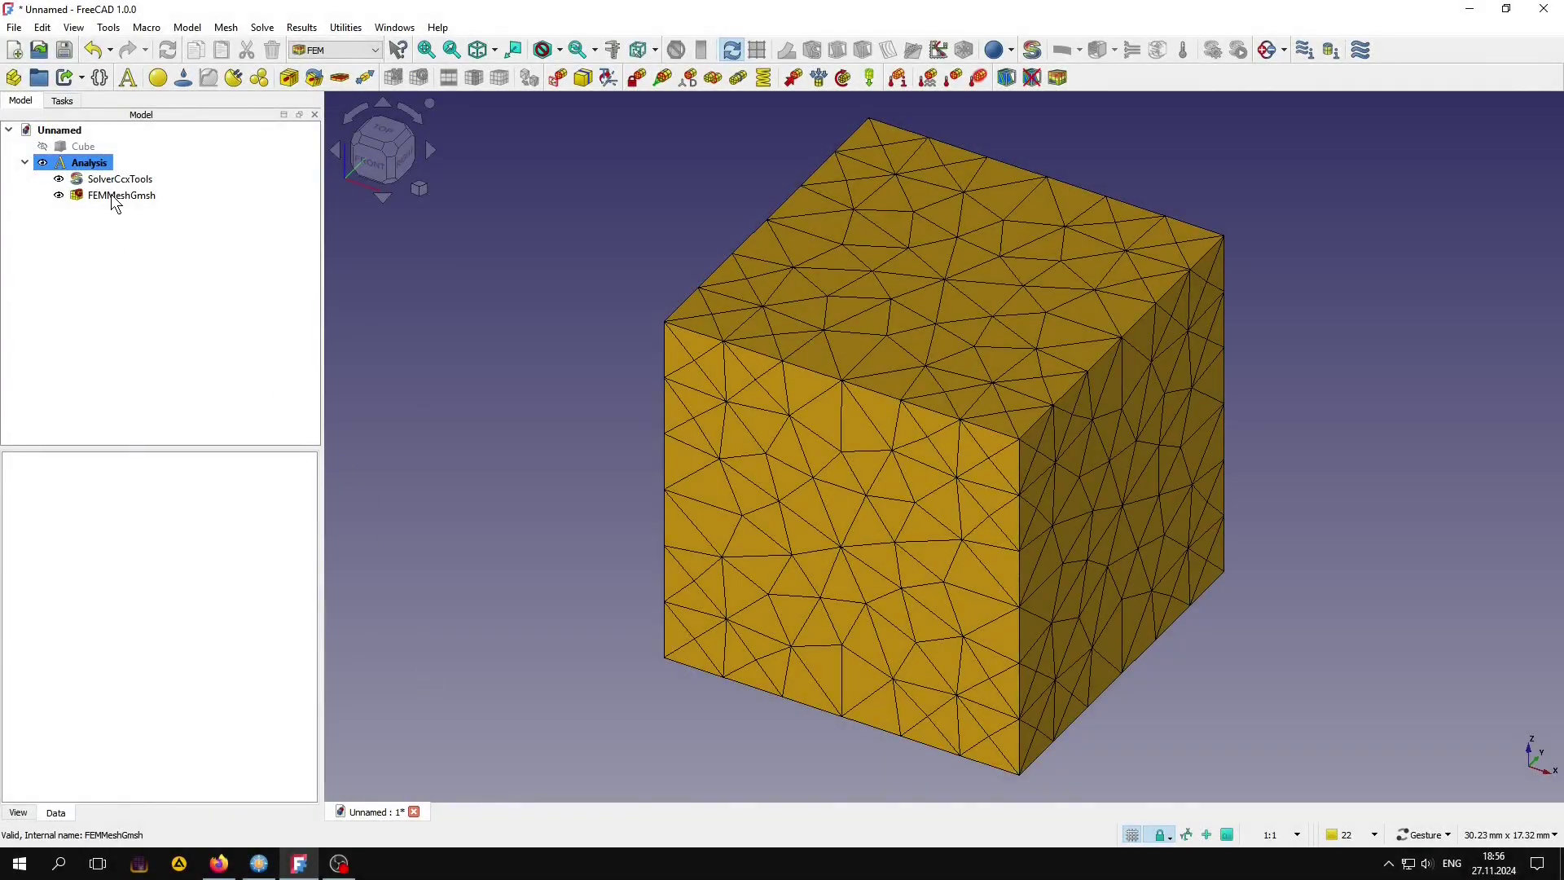
Step: Set FEMMeshGmsh's Subdivision Algorithm to All Hexahedra
{"action": "left_click", "coordinate": [111, 194]}
{"action": "left_click_drag", "start_coordinate": [306, 530], "coordinate": [315, 578]}
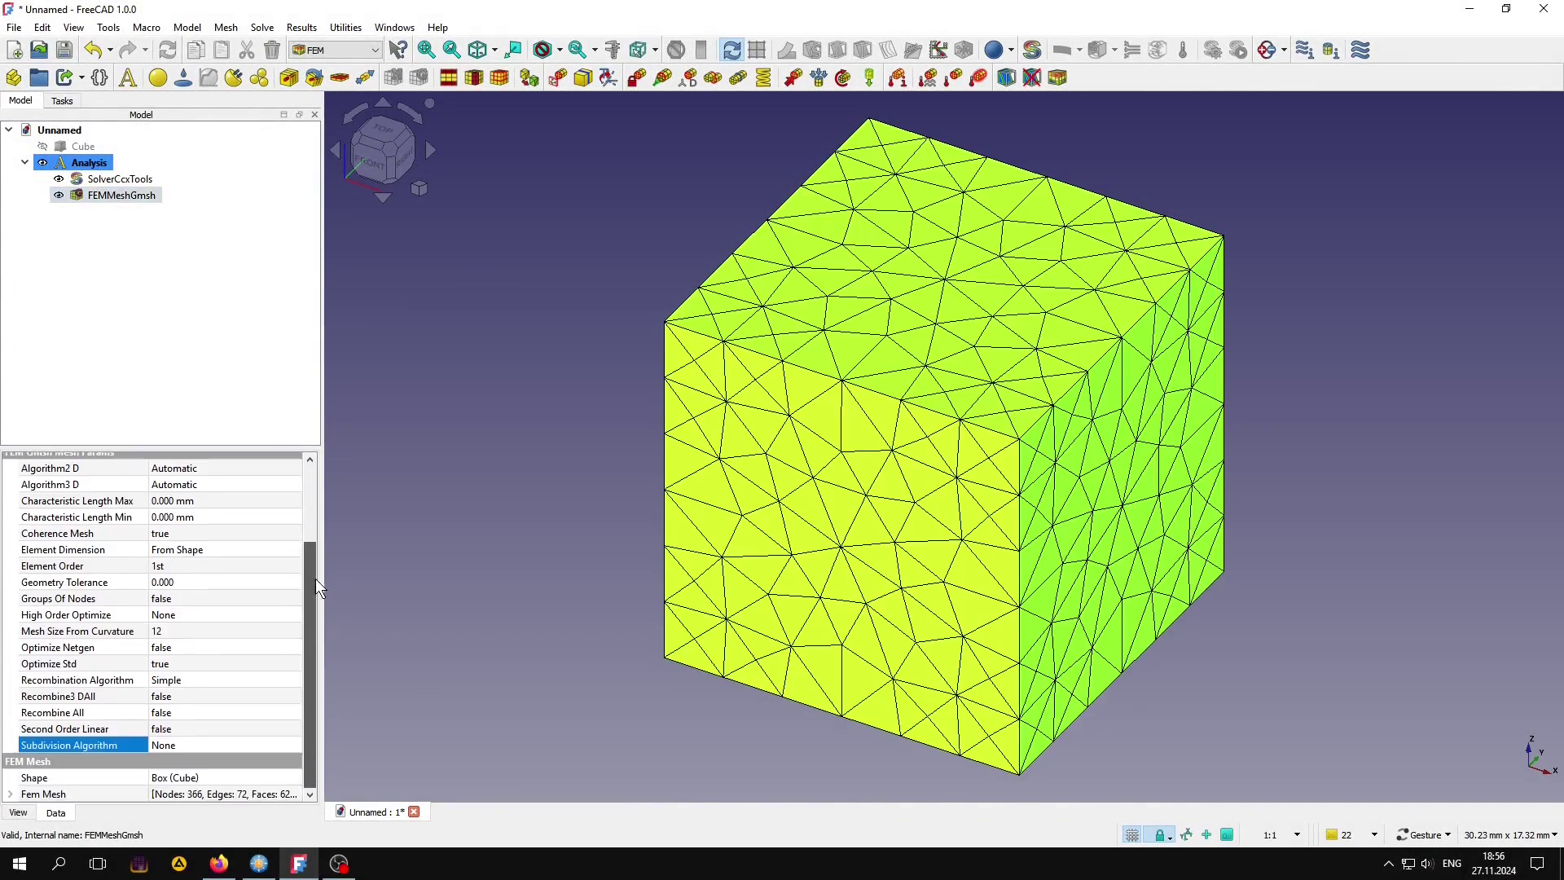
{"action": "left_click", "coordinate": [232, 746]}
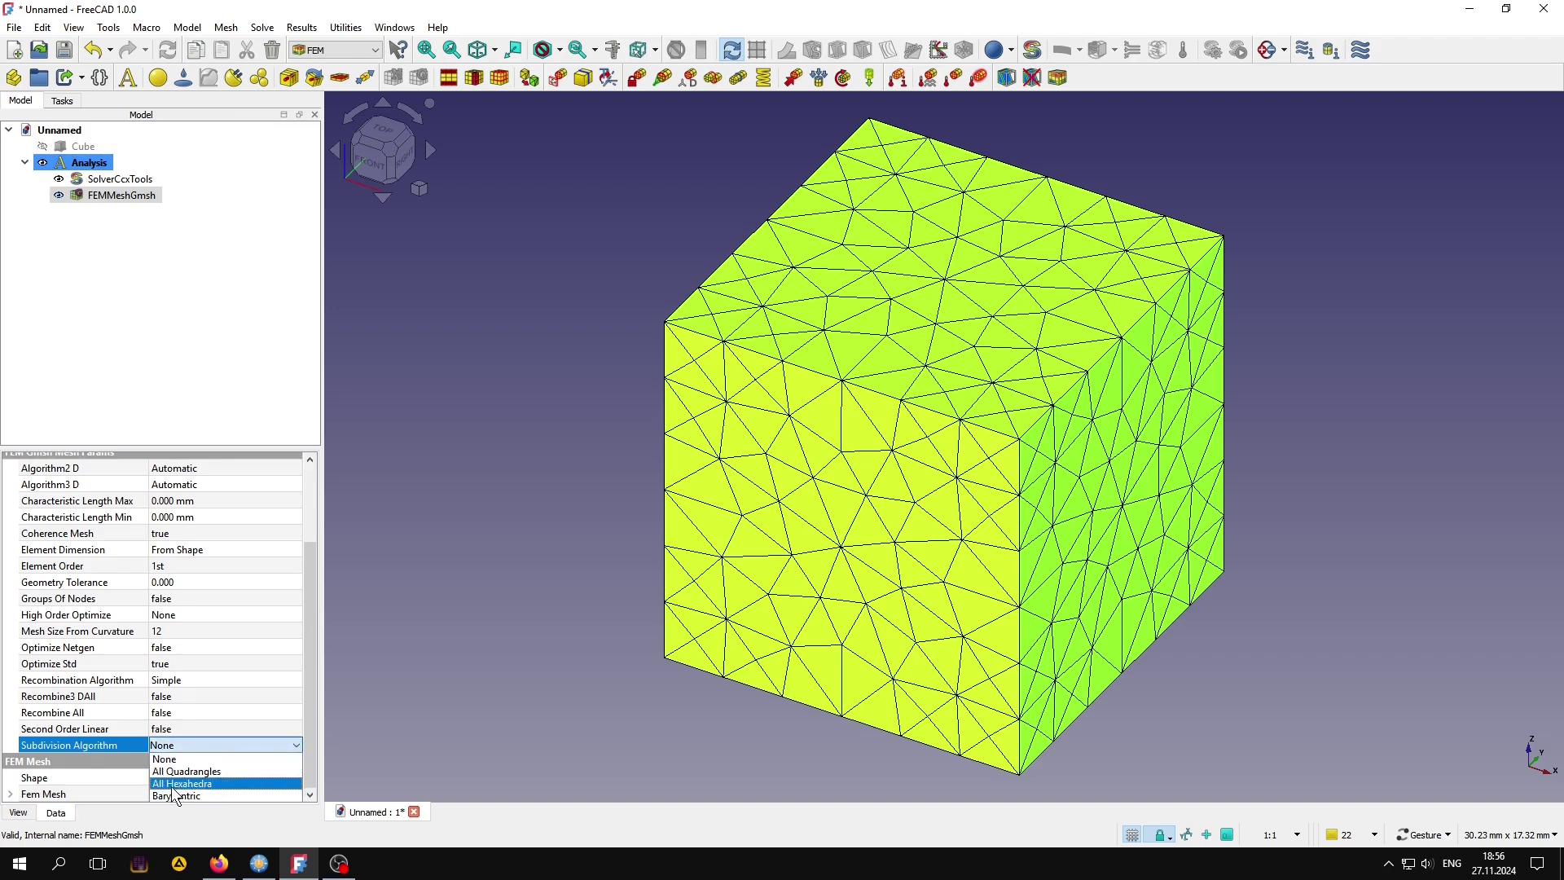
{"action": "left_click", "coordinate": [192, 784]}
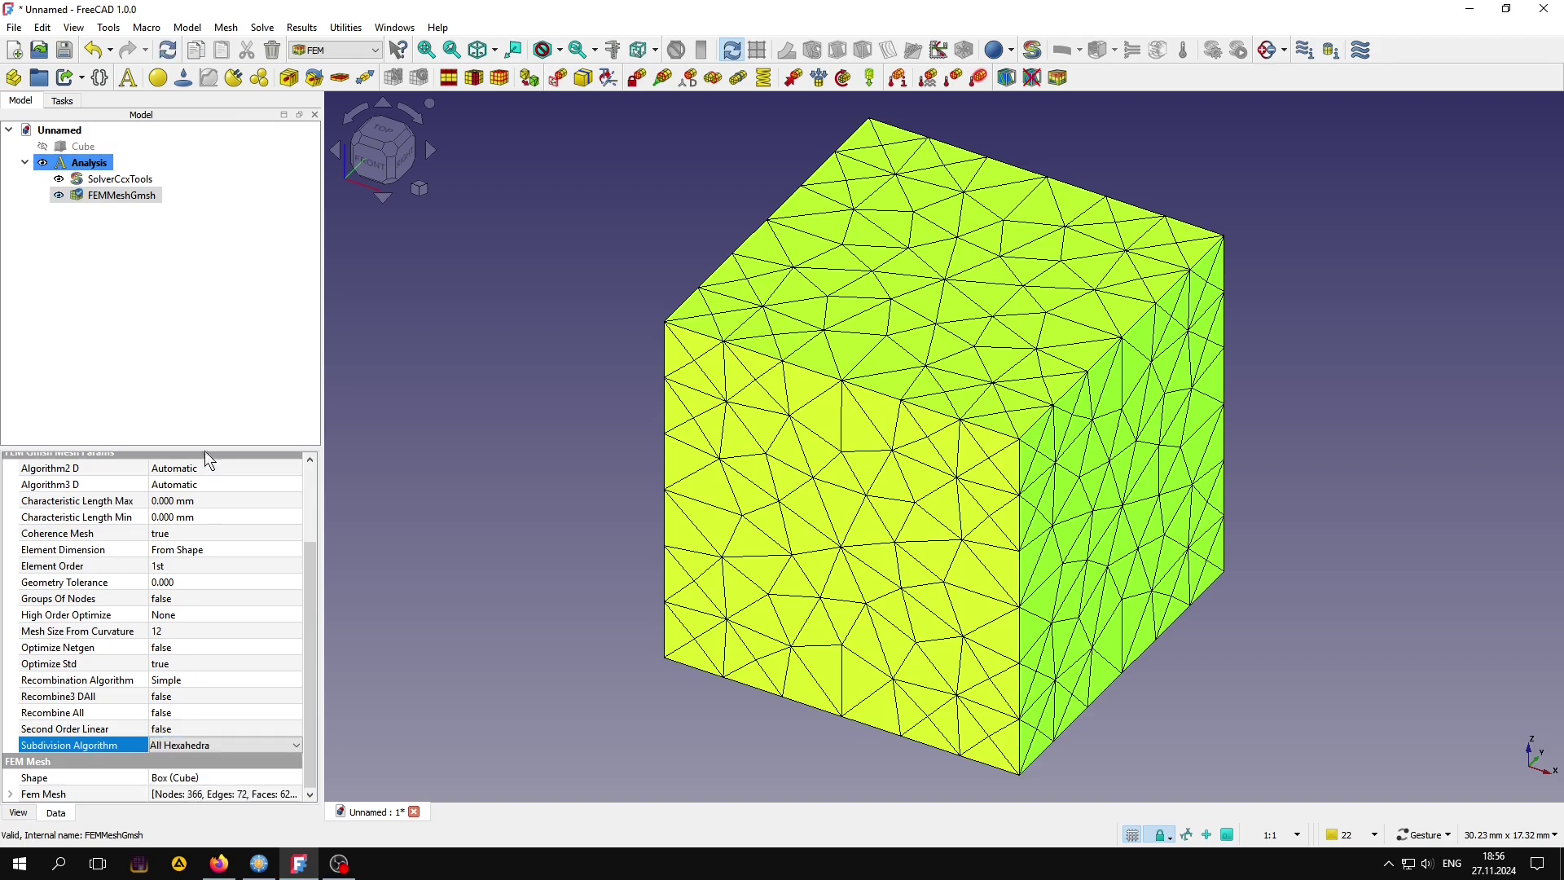
{"action": "left_click", "coordinate": [212, 409]}
Step: Regenerate the cube mesh with hexahedral elements and accept it
{"action": "double_click", "coordinate": [121, 195]}
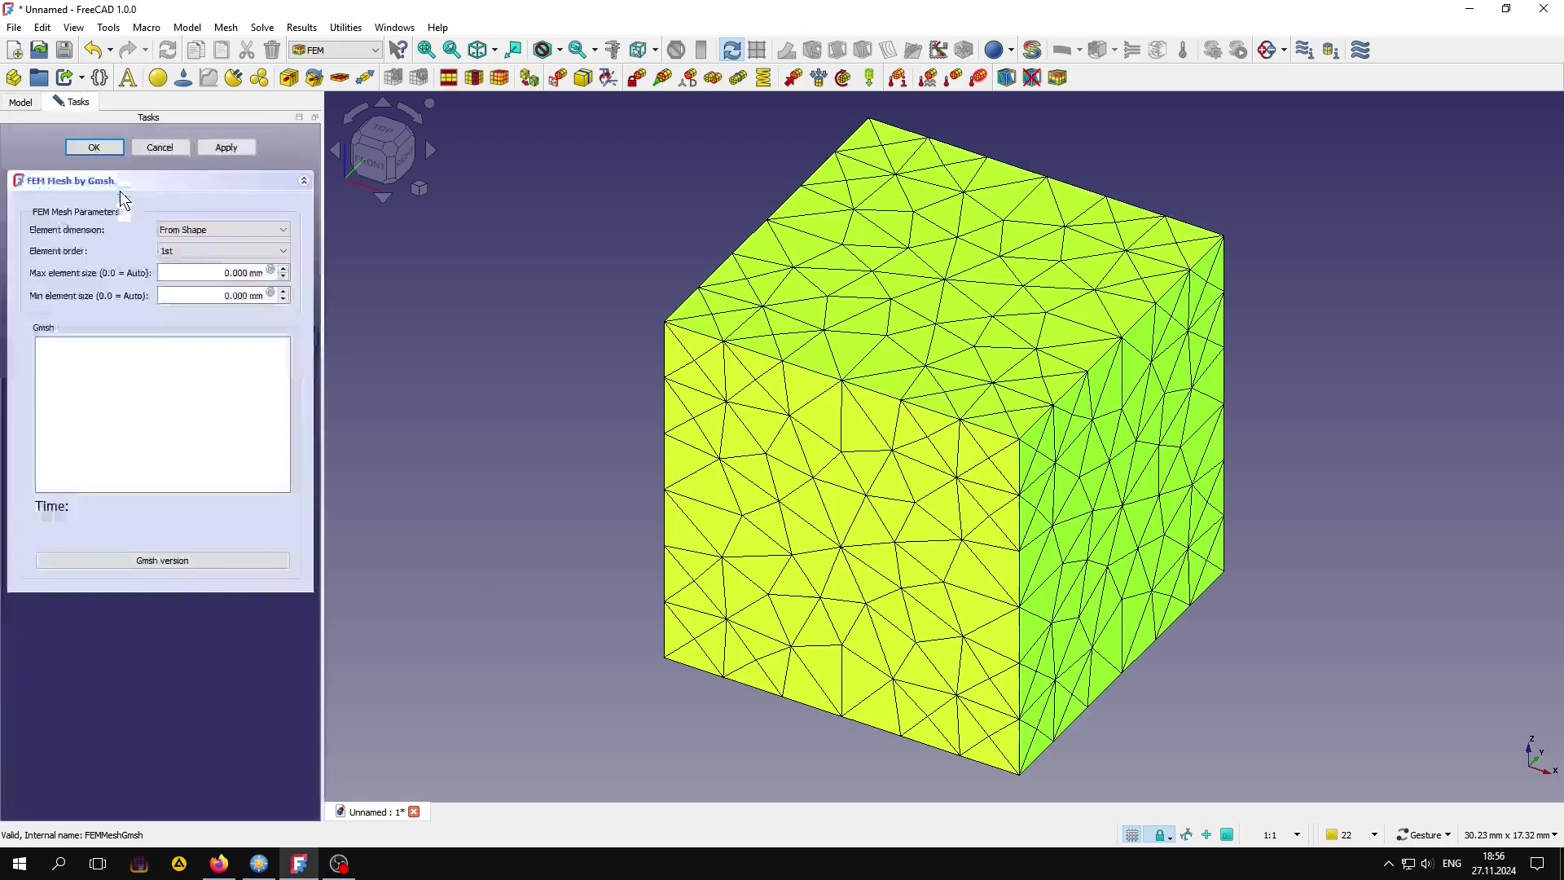
{"action": "left_click", "coordinate": [227, 147]}
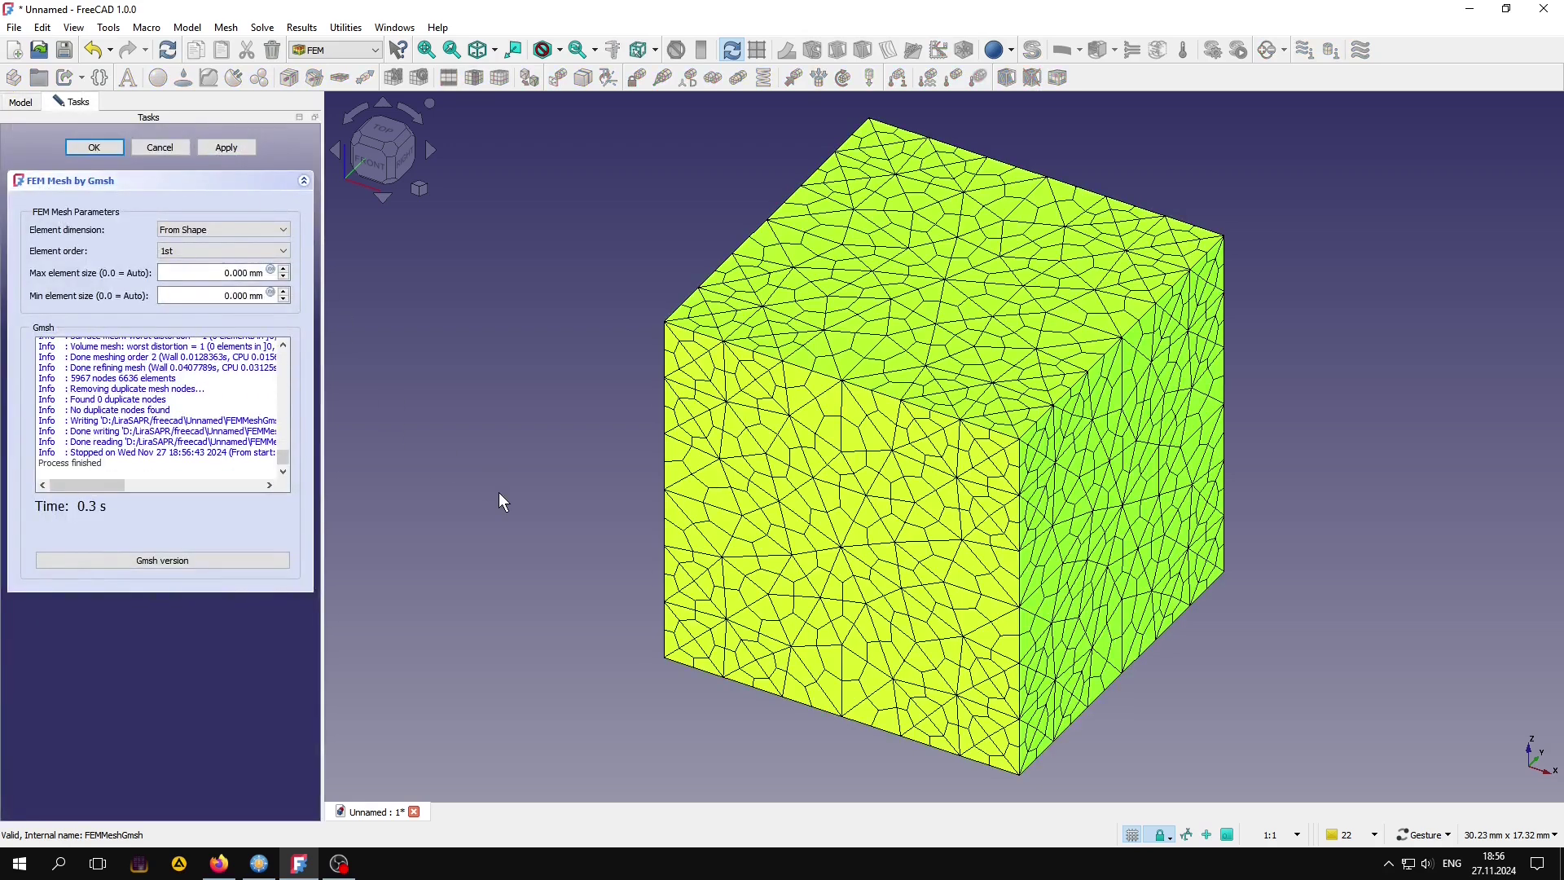
{"action": "left_click", "coordinate": [94, 148]}
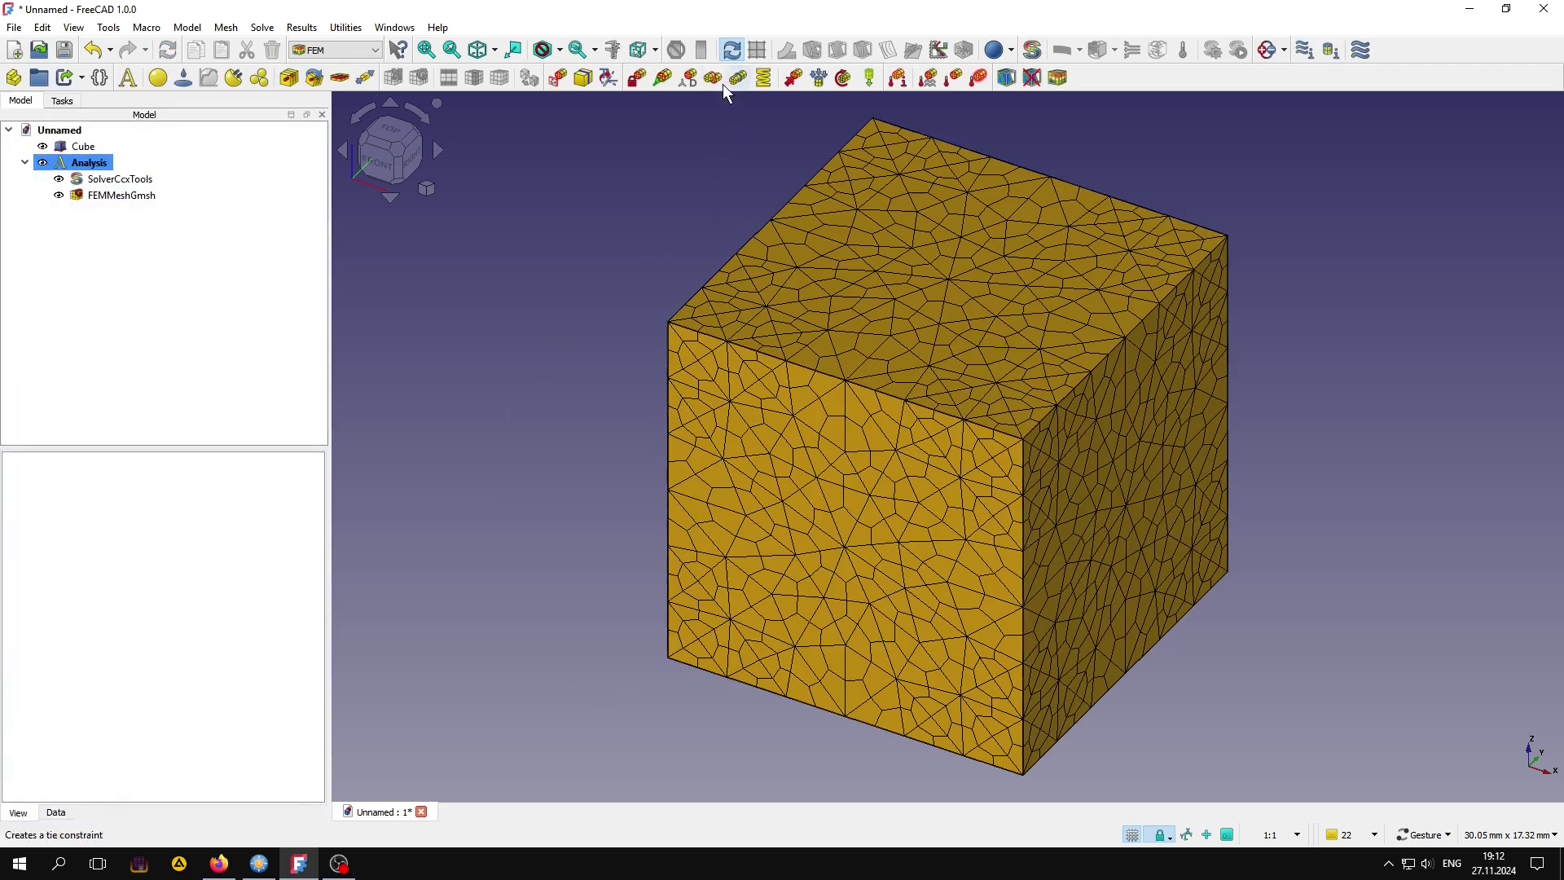
{"action": "left_click", "coordinate": [717, 77]}
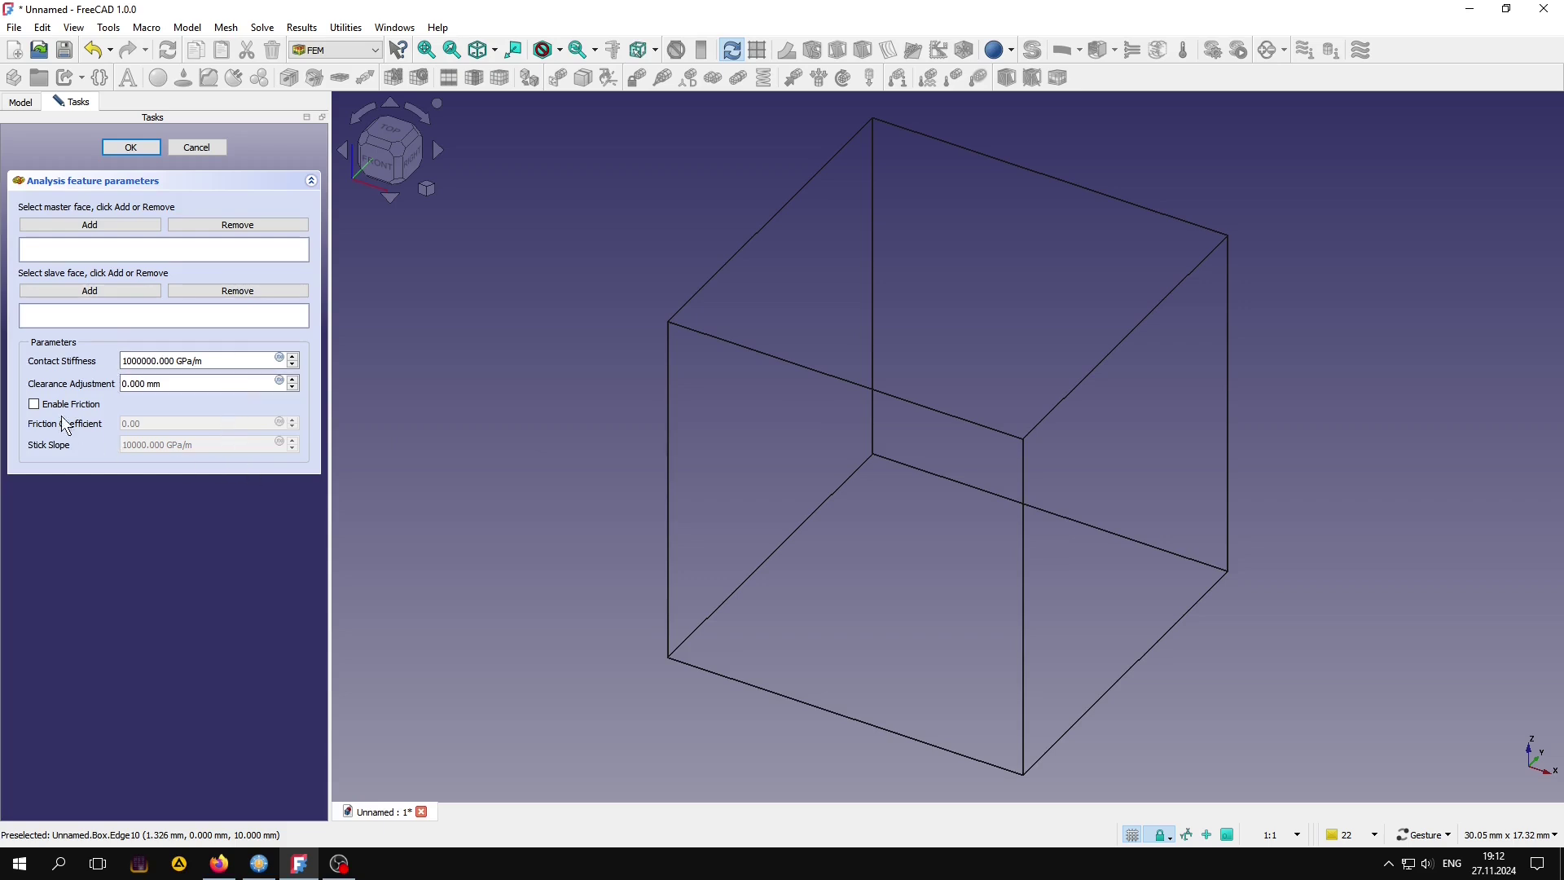
{"action": "left_click", "coordinate": [33, 404]}
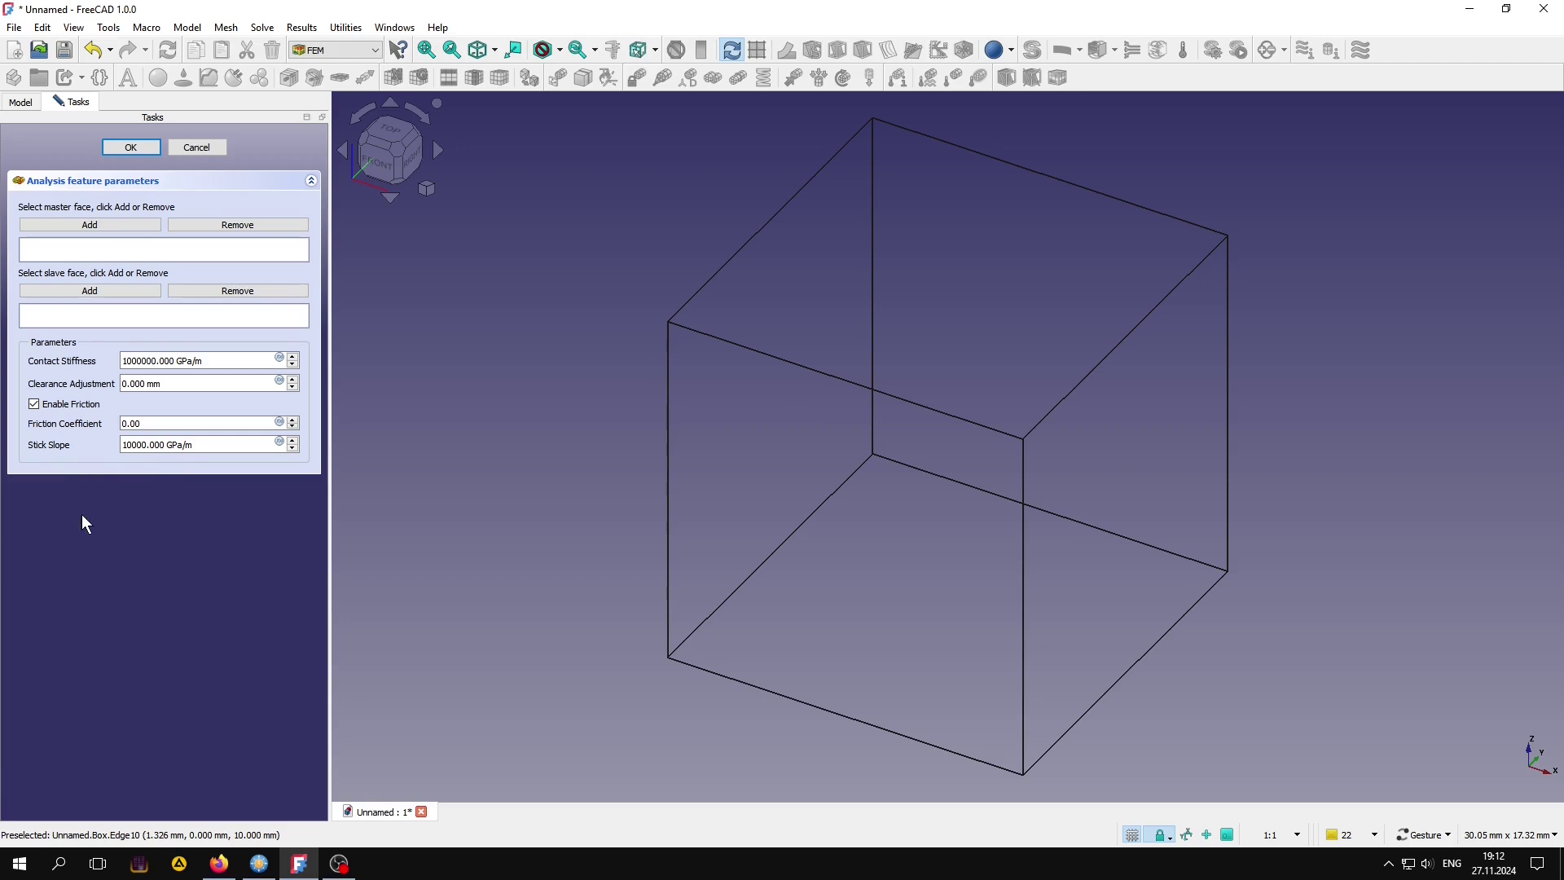
{"action": "left_click", "coordinate": [212, 150]}
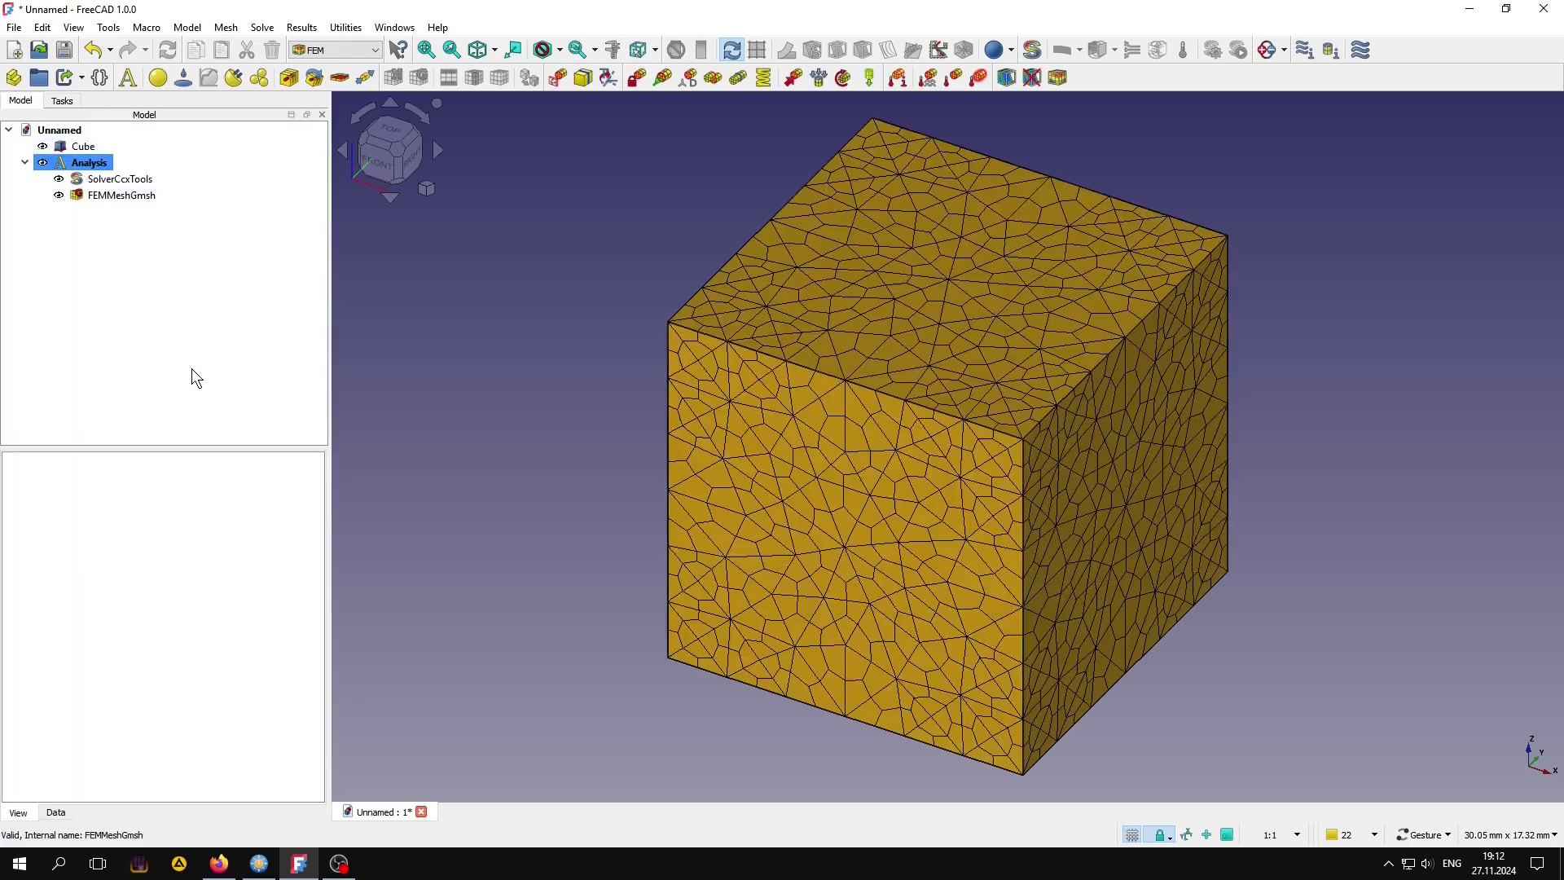
{"action": "left_click", "coordinate": [931, 82]}
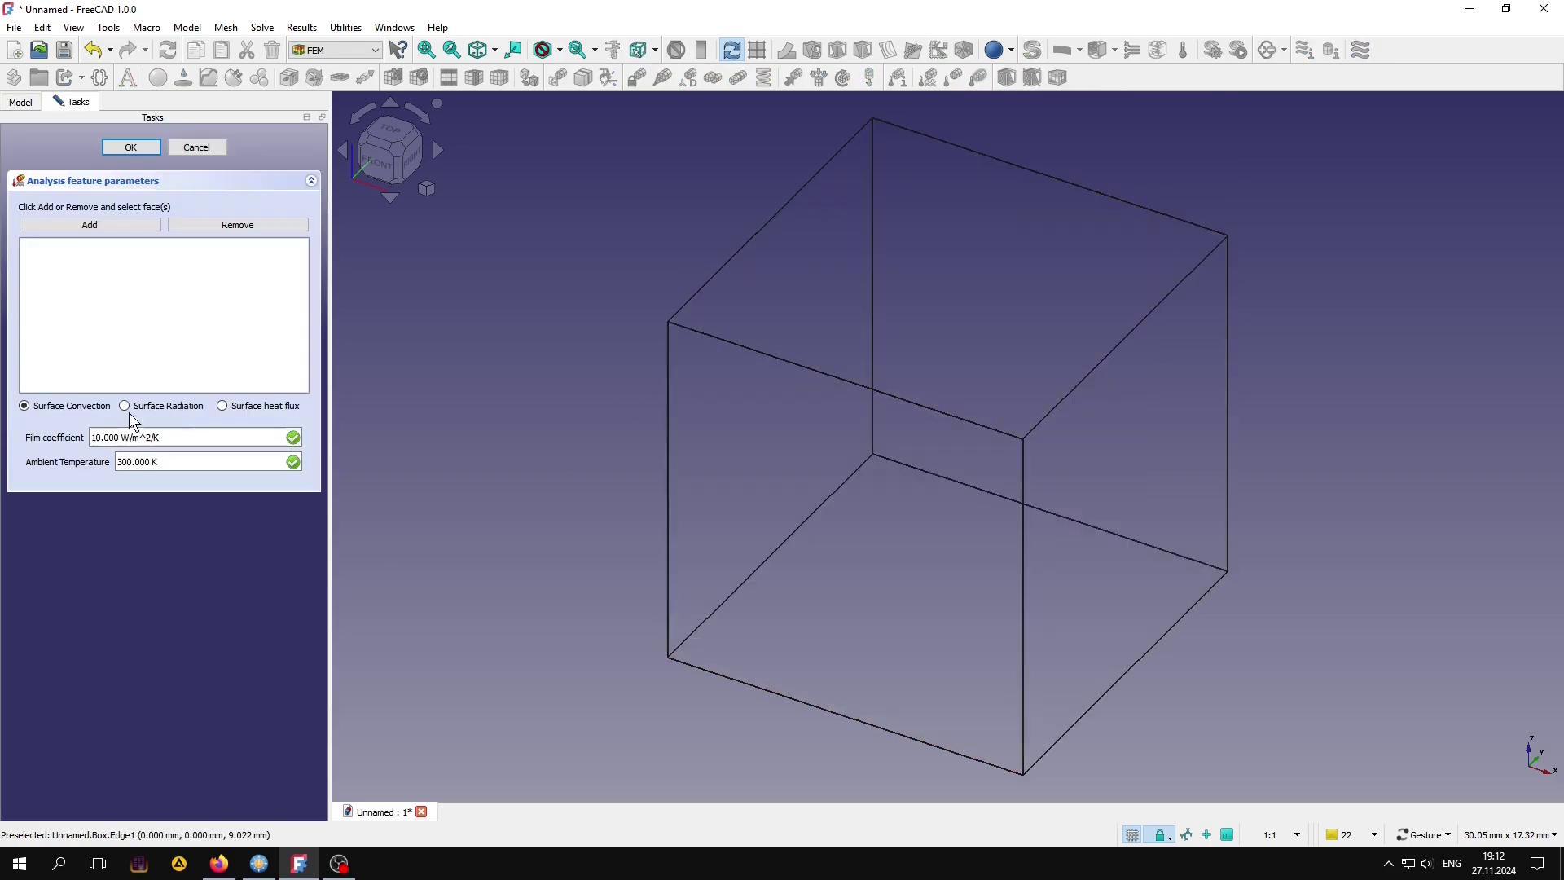
{"action": "left_click", "coordinate": [127, 408]}
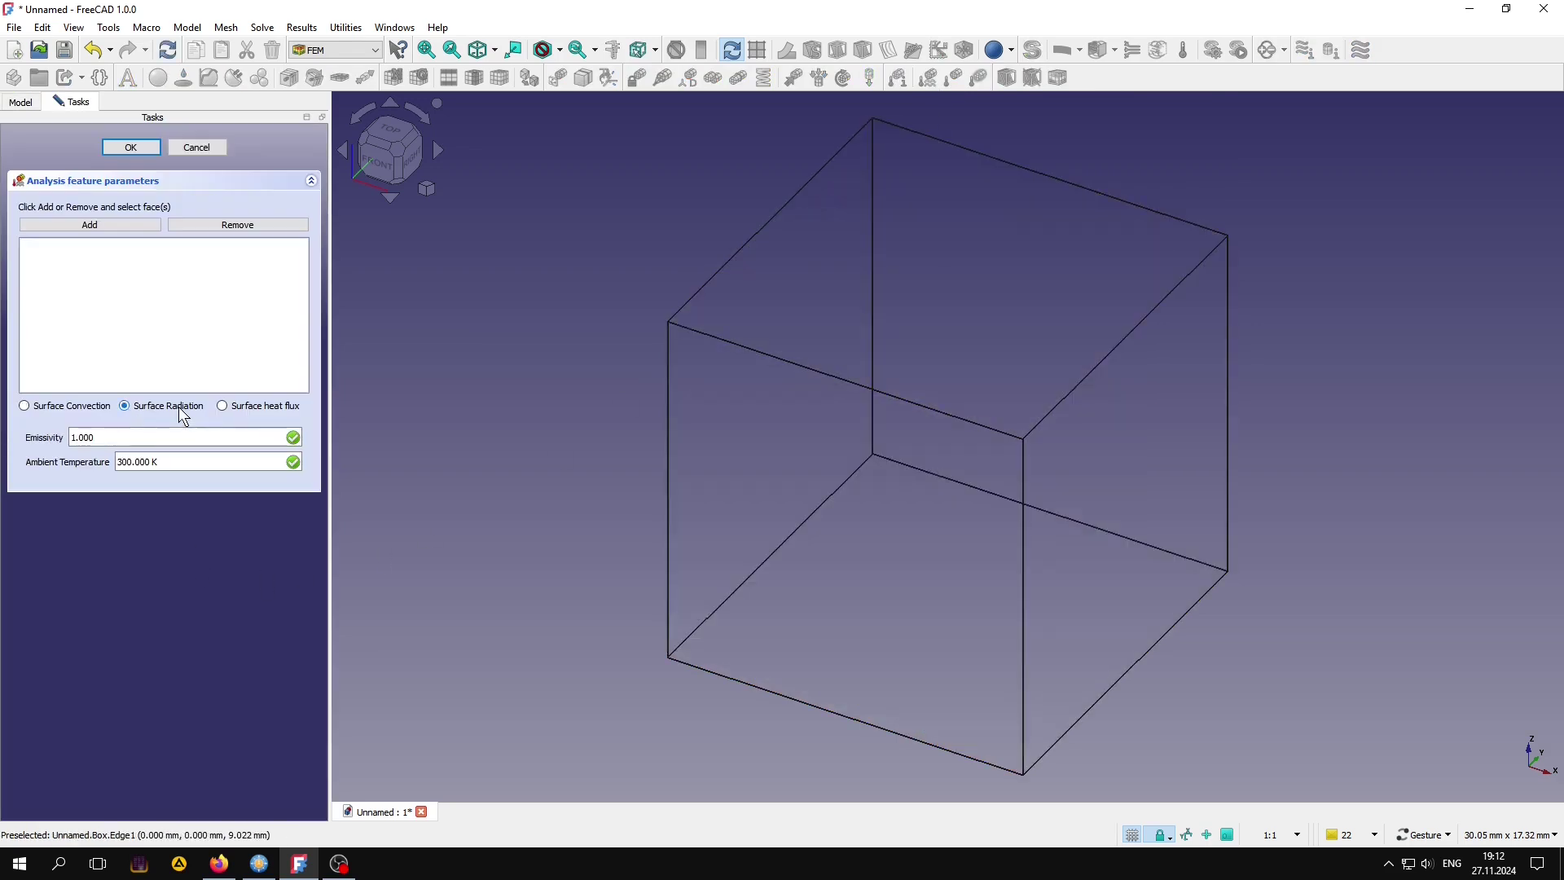
{"action": "left_click", "coordinate": [25, 407]}
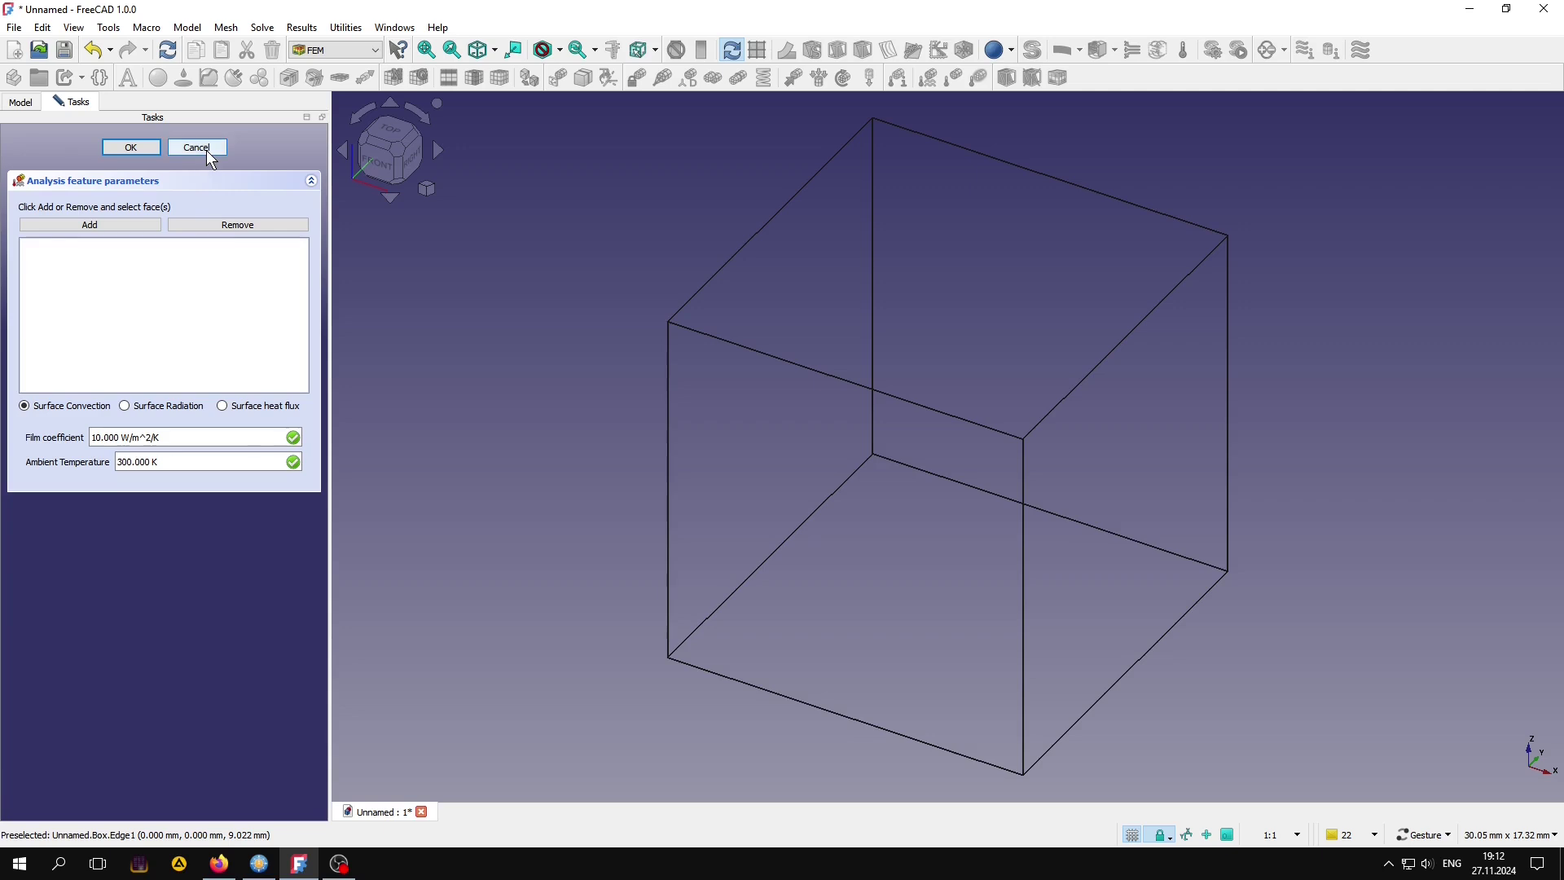
{"action": "left_click", "coordinate": [197, 148]}
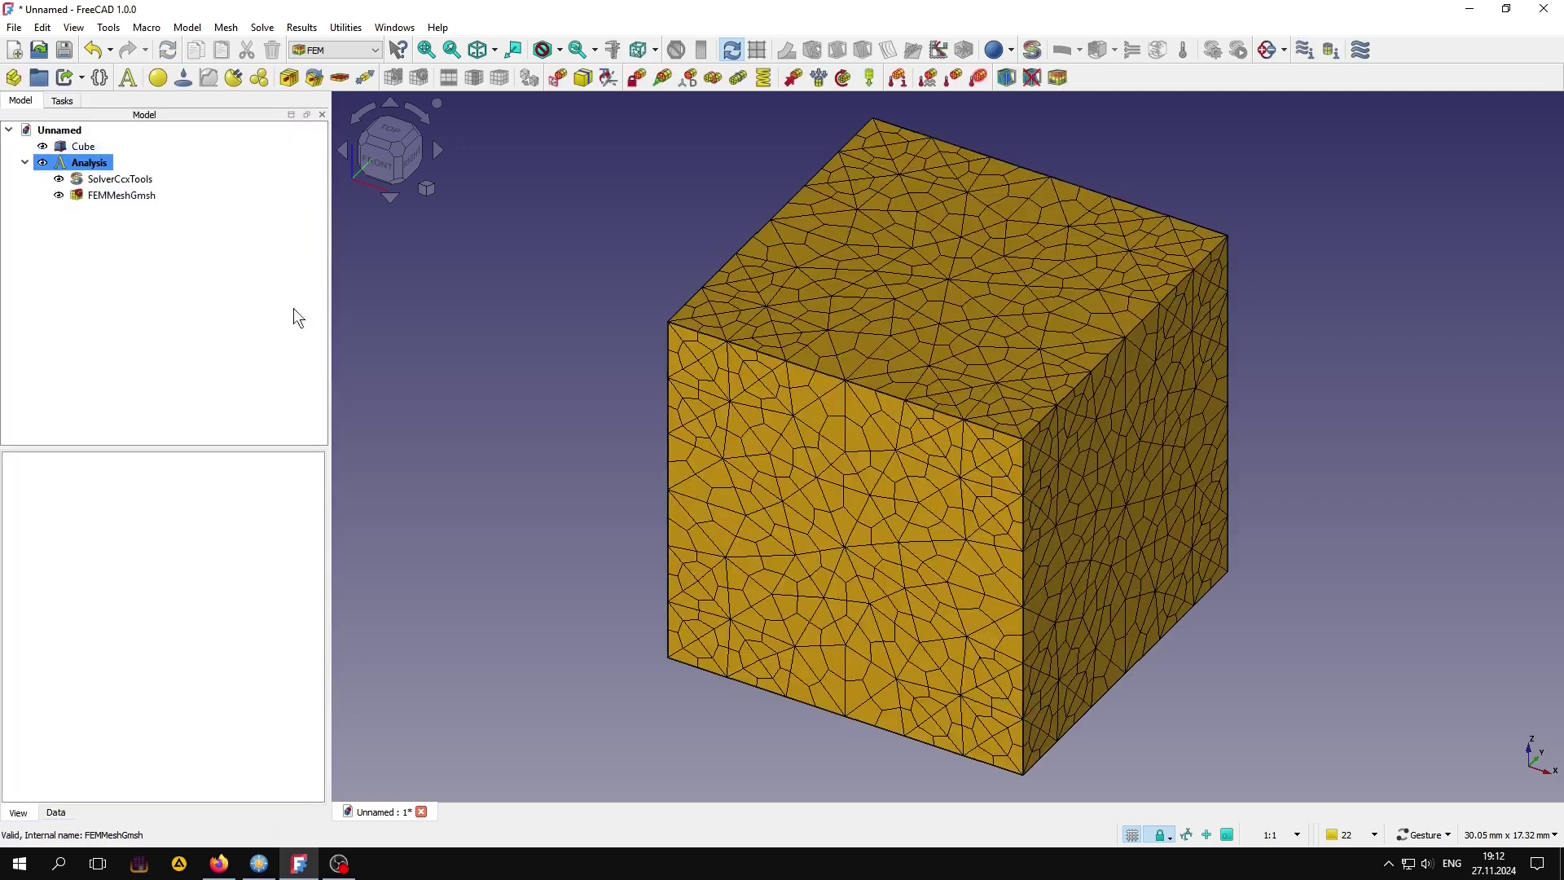
{"action": "left_click", "coordinate": [981, 79]}
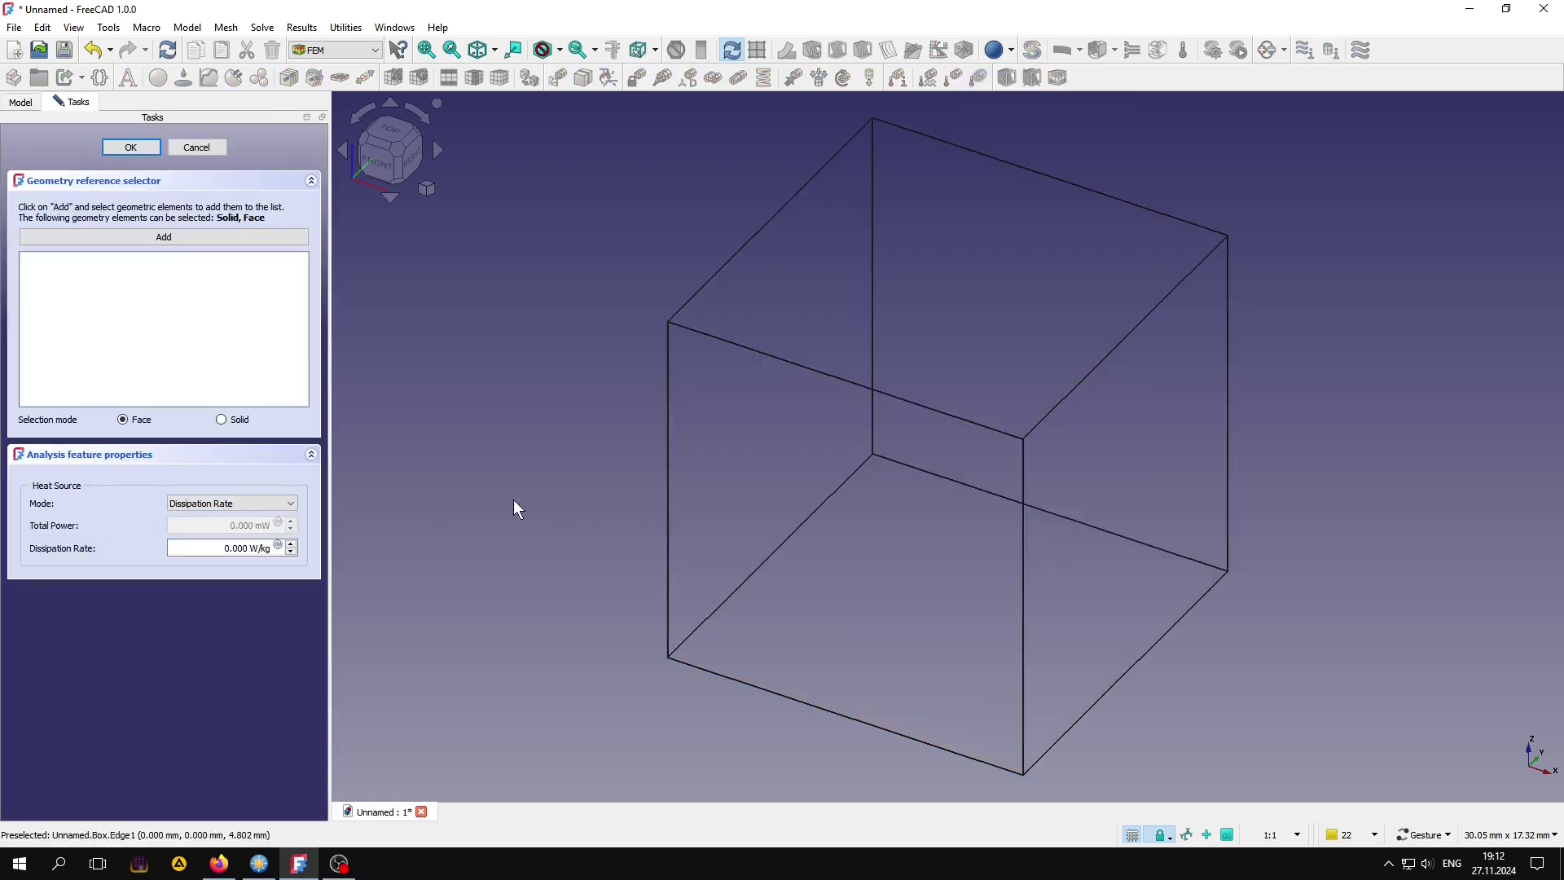
{"action": "left_click", "coordinate": [290, 504]}
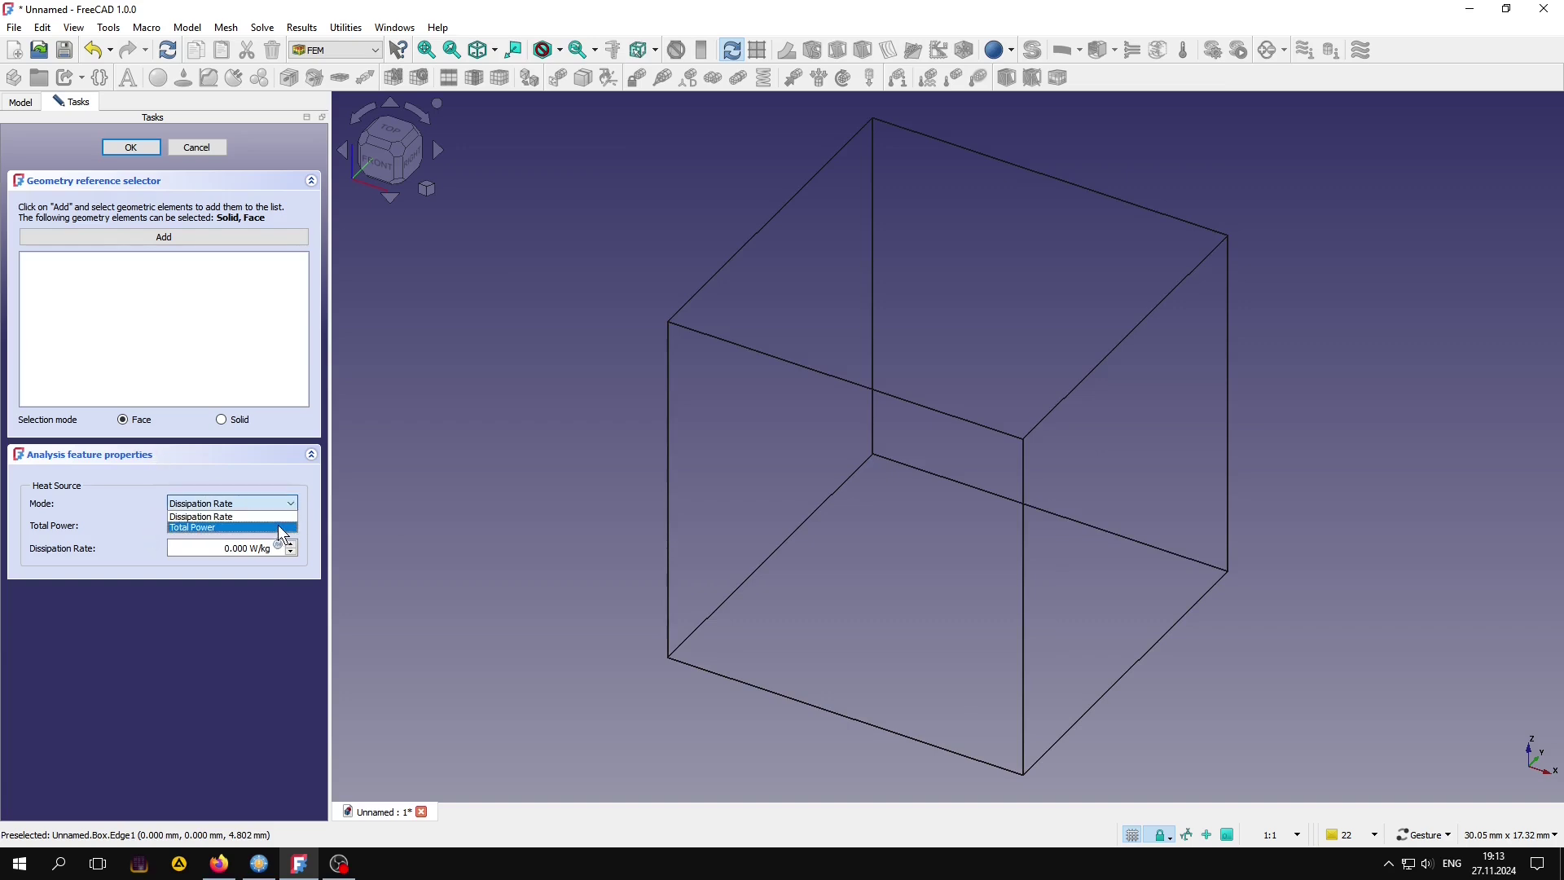
{"action": "left_click", "coordinate": [281, 529]}
{"action": "left_click", "coordinate": [278, 507]}
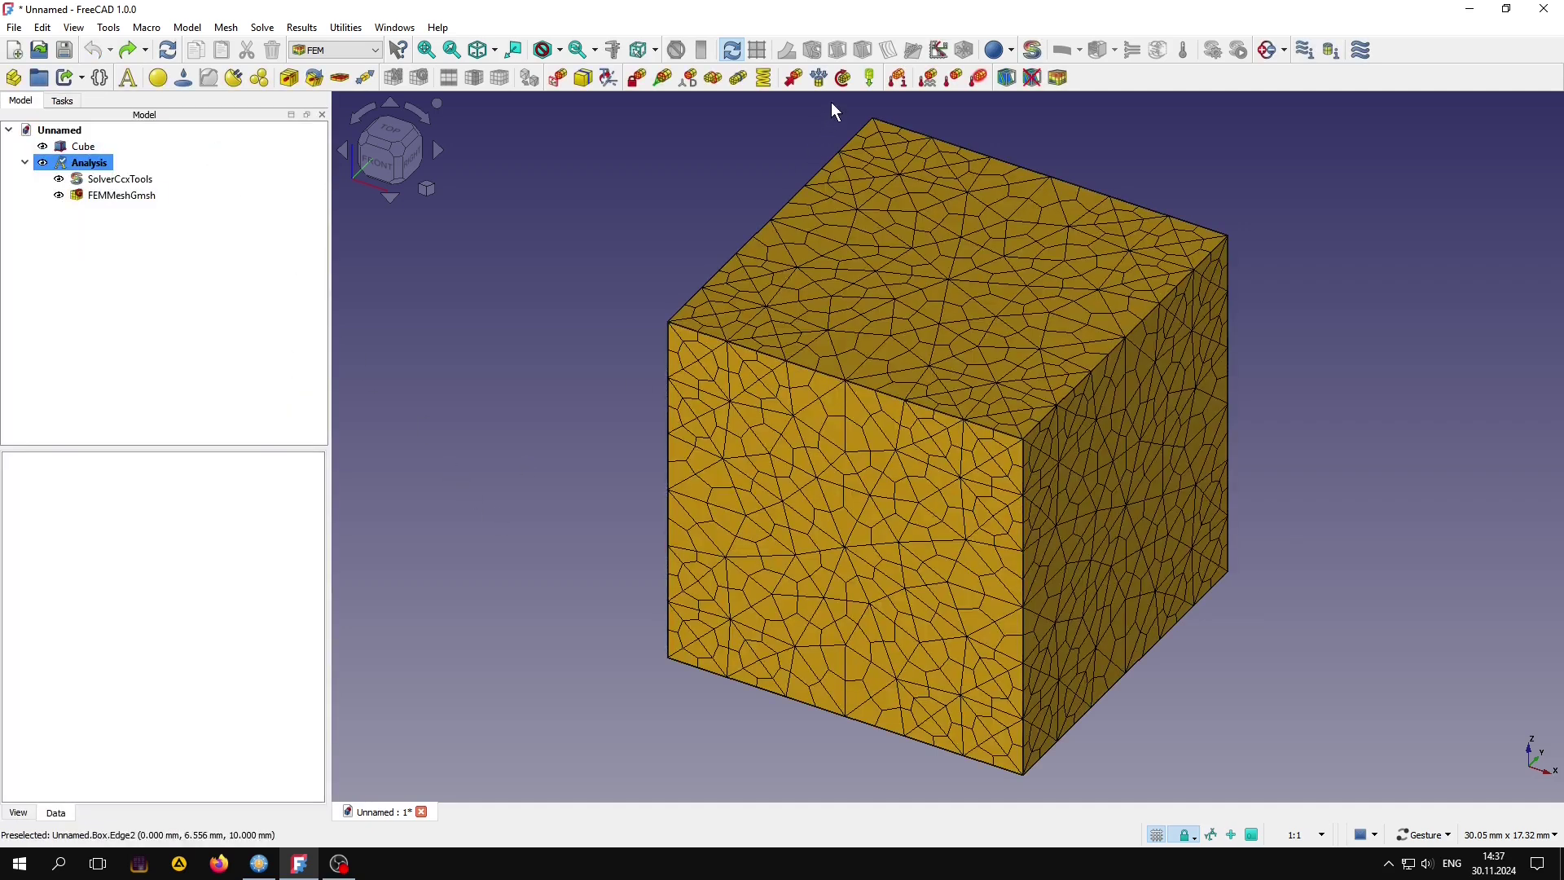
Step: Add a Self weight constraint to the cube analysis and inspect its Gravity Direction x value
{"action": "left_click", "coordinate": [867, 77]}
{"action": "left_click", "coordinate": [137, 214]}
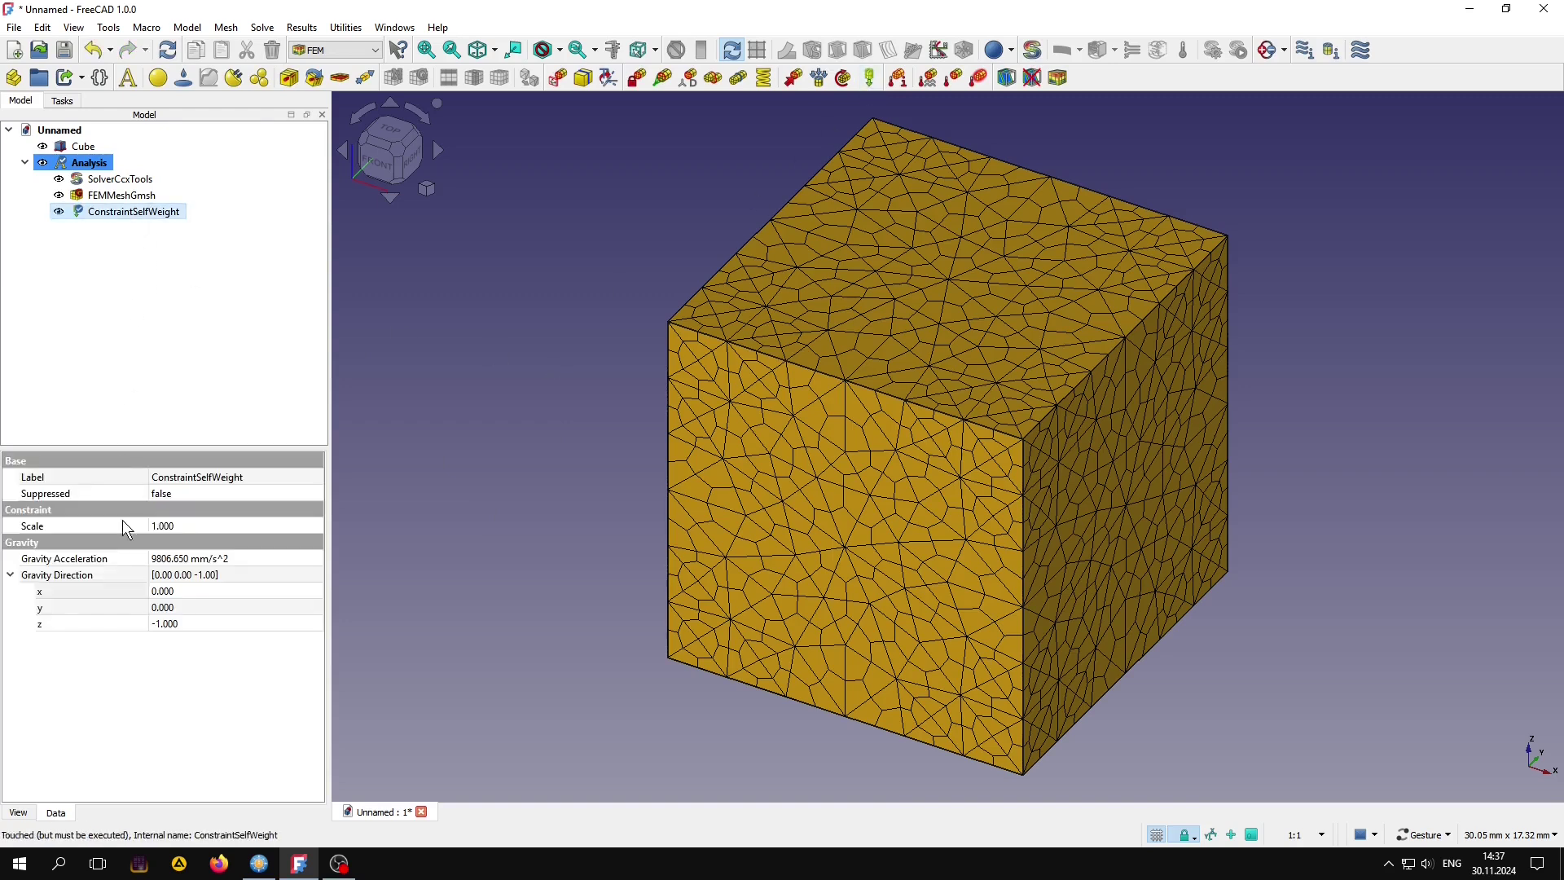
{"action": "left_click", "coordinate": [202, 592]}
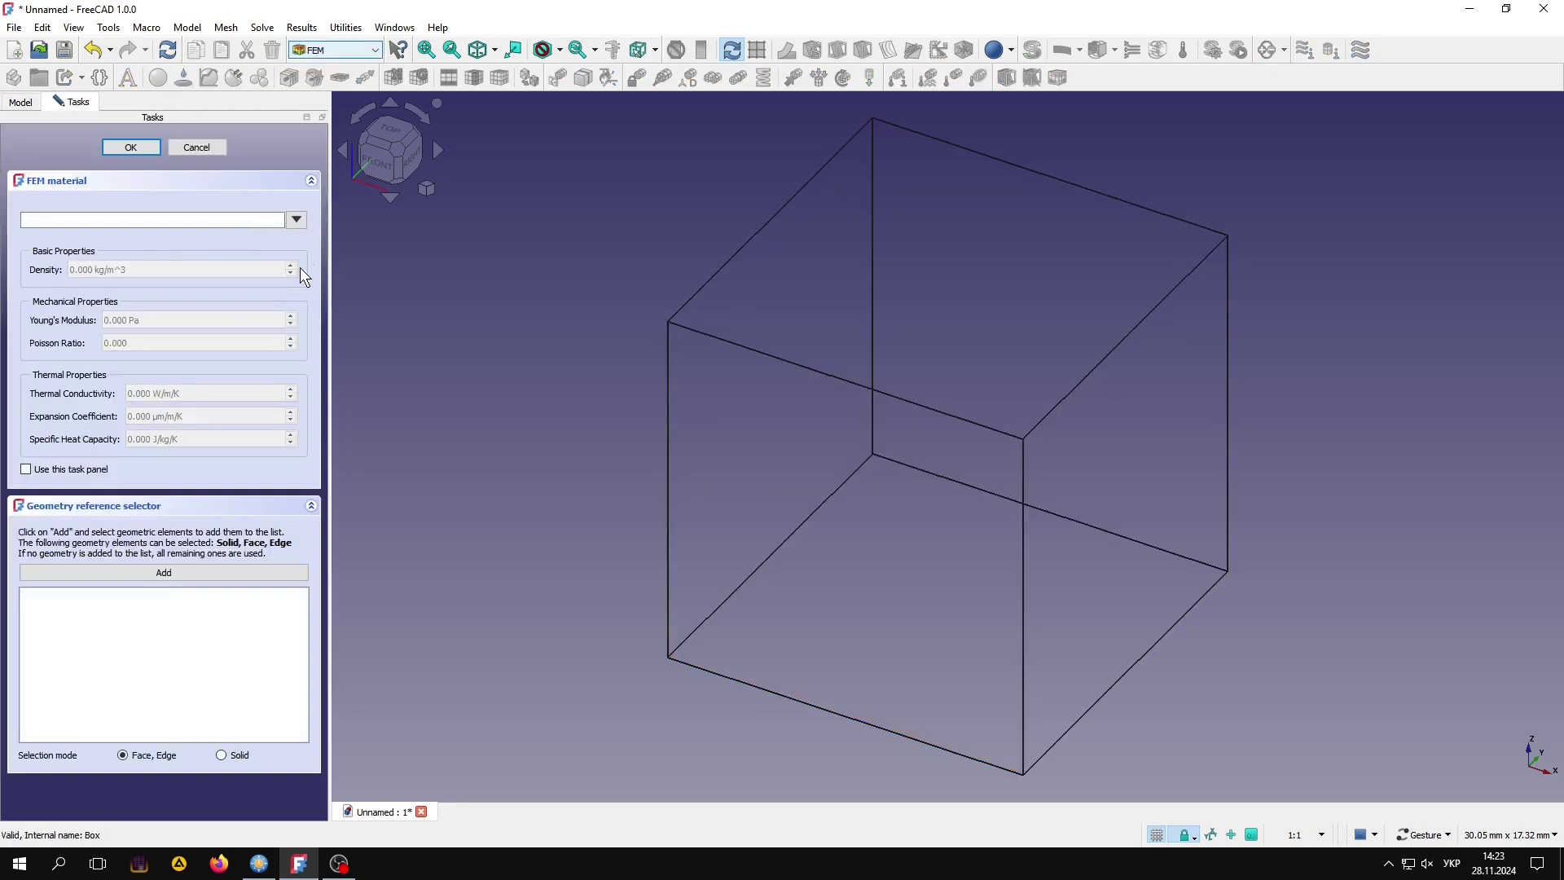
Step: Browse AluminumCastAlloy's physical and appearance properties, then cancel without assigning a material
{"action": "left_click", "coordinate": [298, 220]}
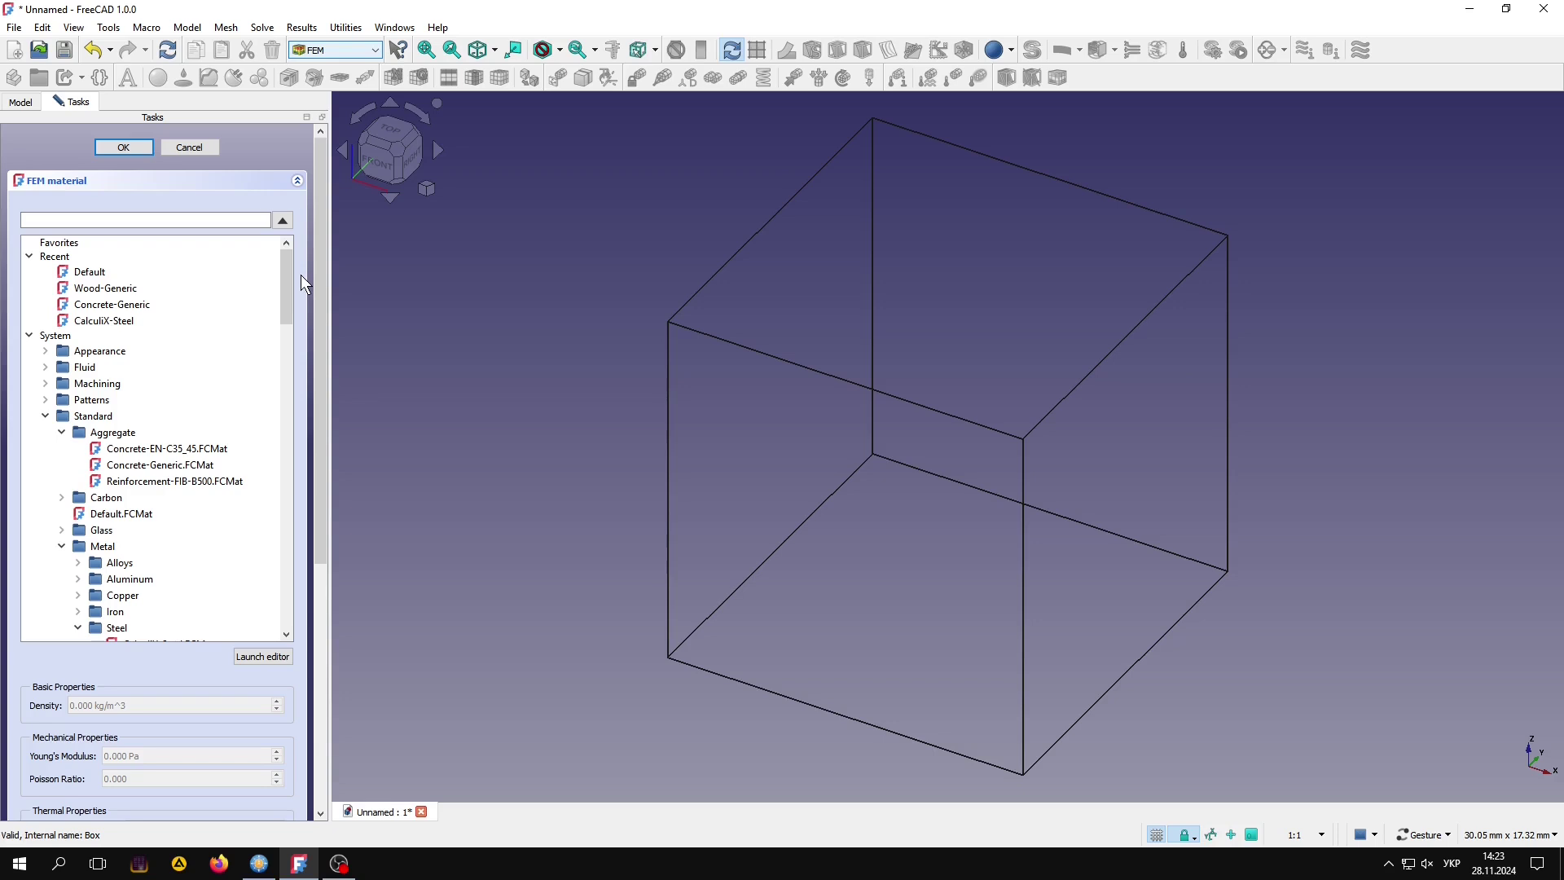
{"action": "left_click", "coordinate": [248, 660]}
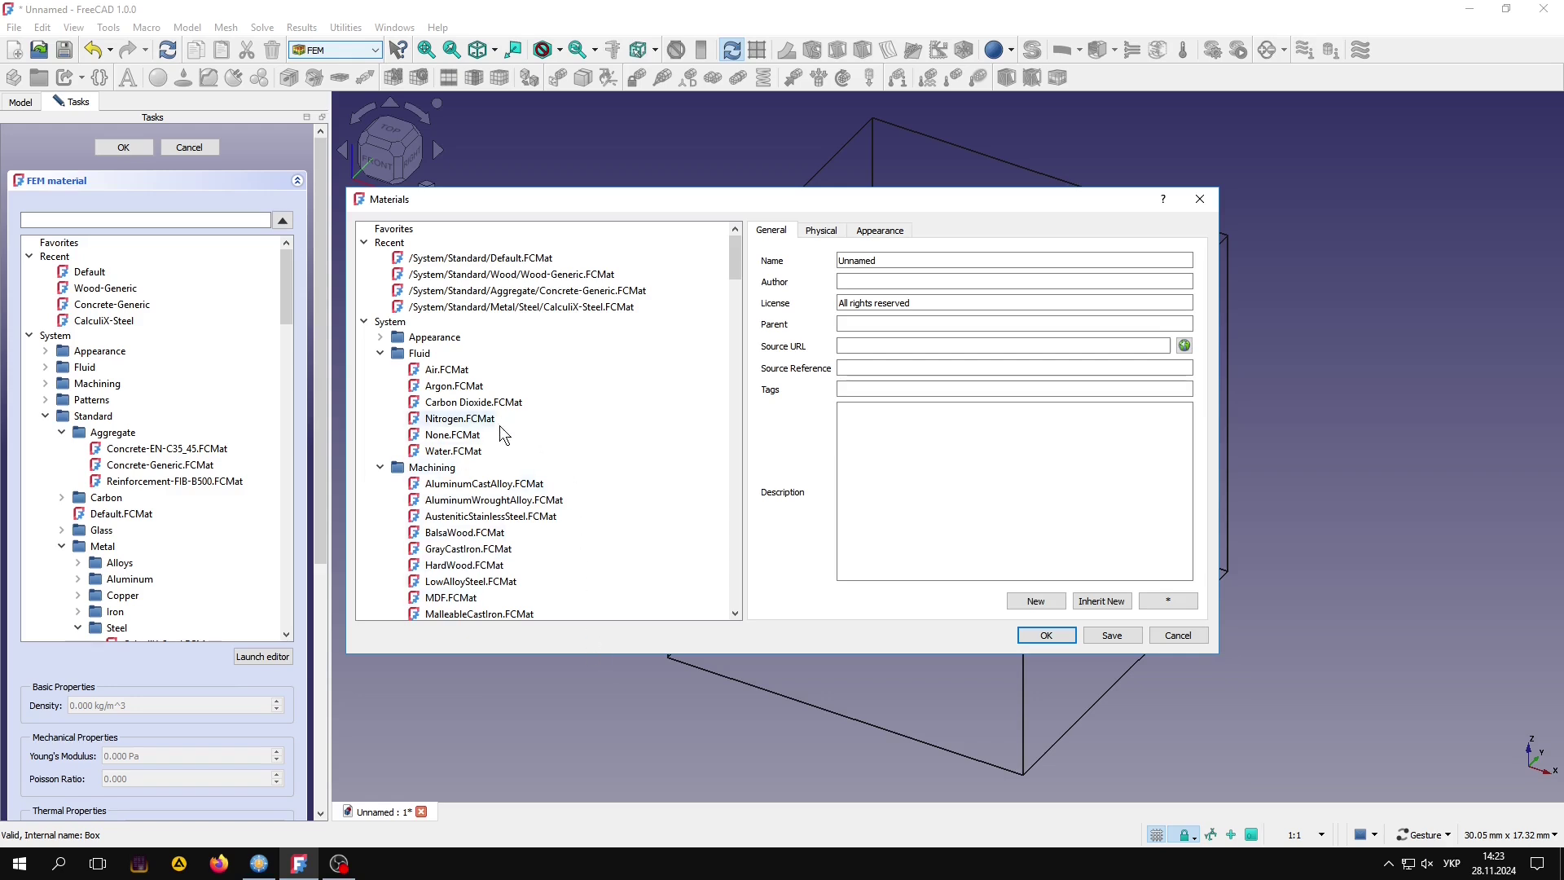
{"action": "left_click", "coordinate": [480, 485]}
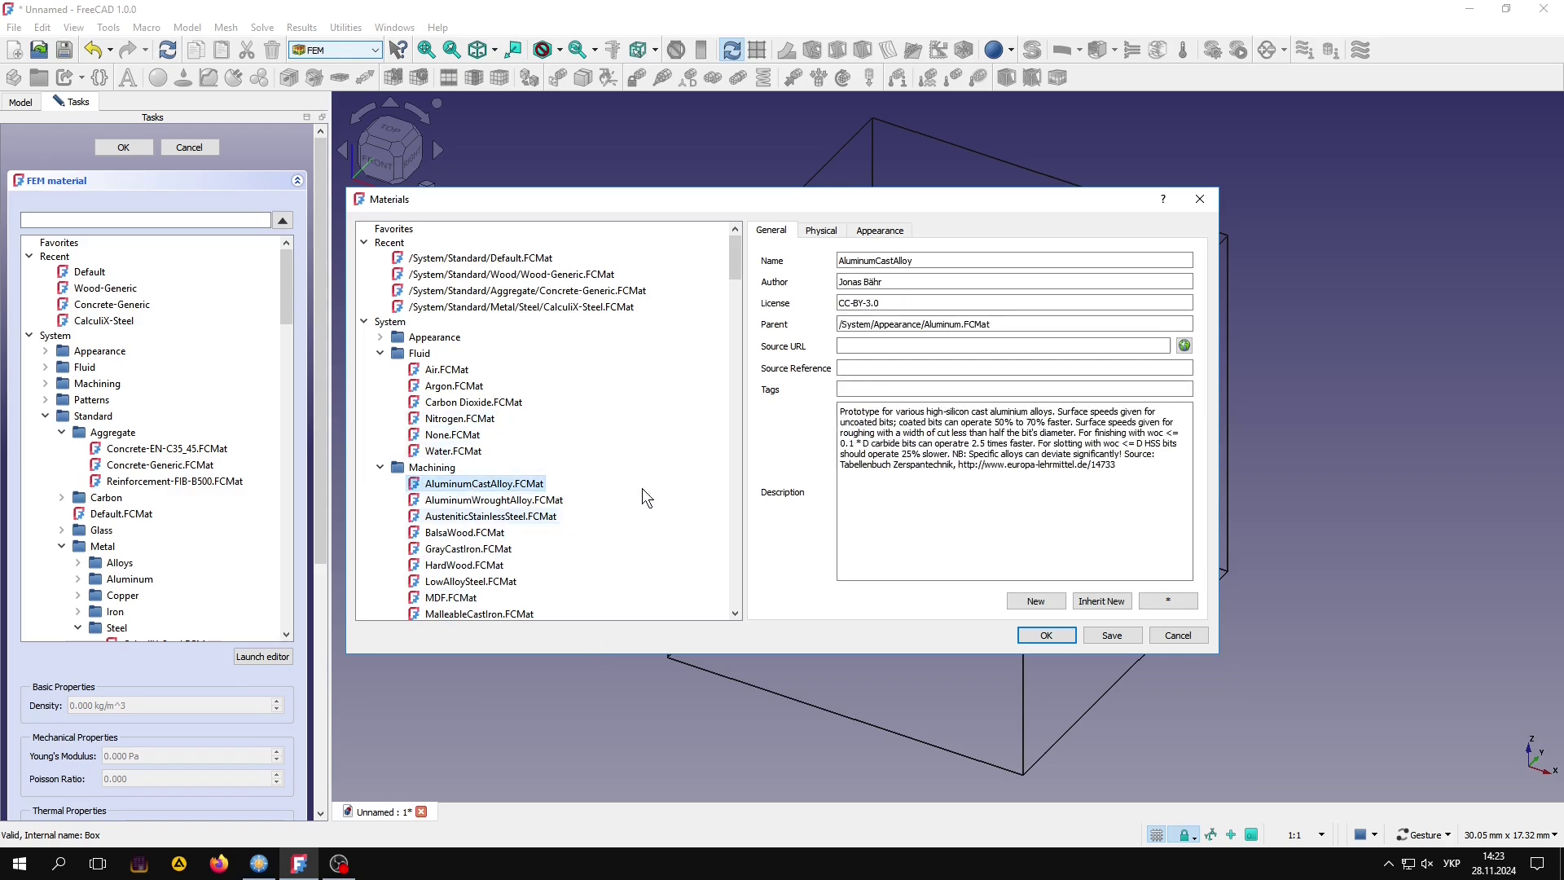
{"action": "left_click", "coordinate": [819, 231]}
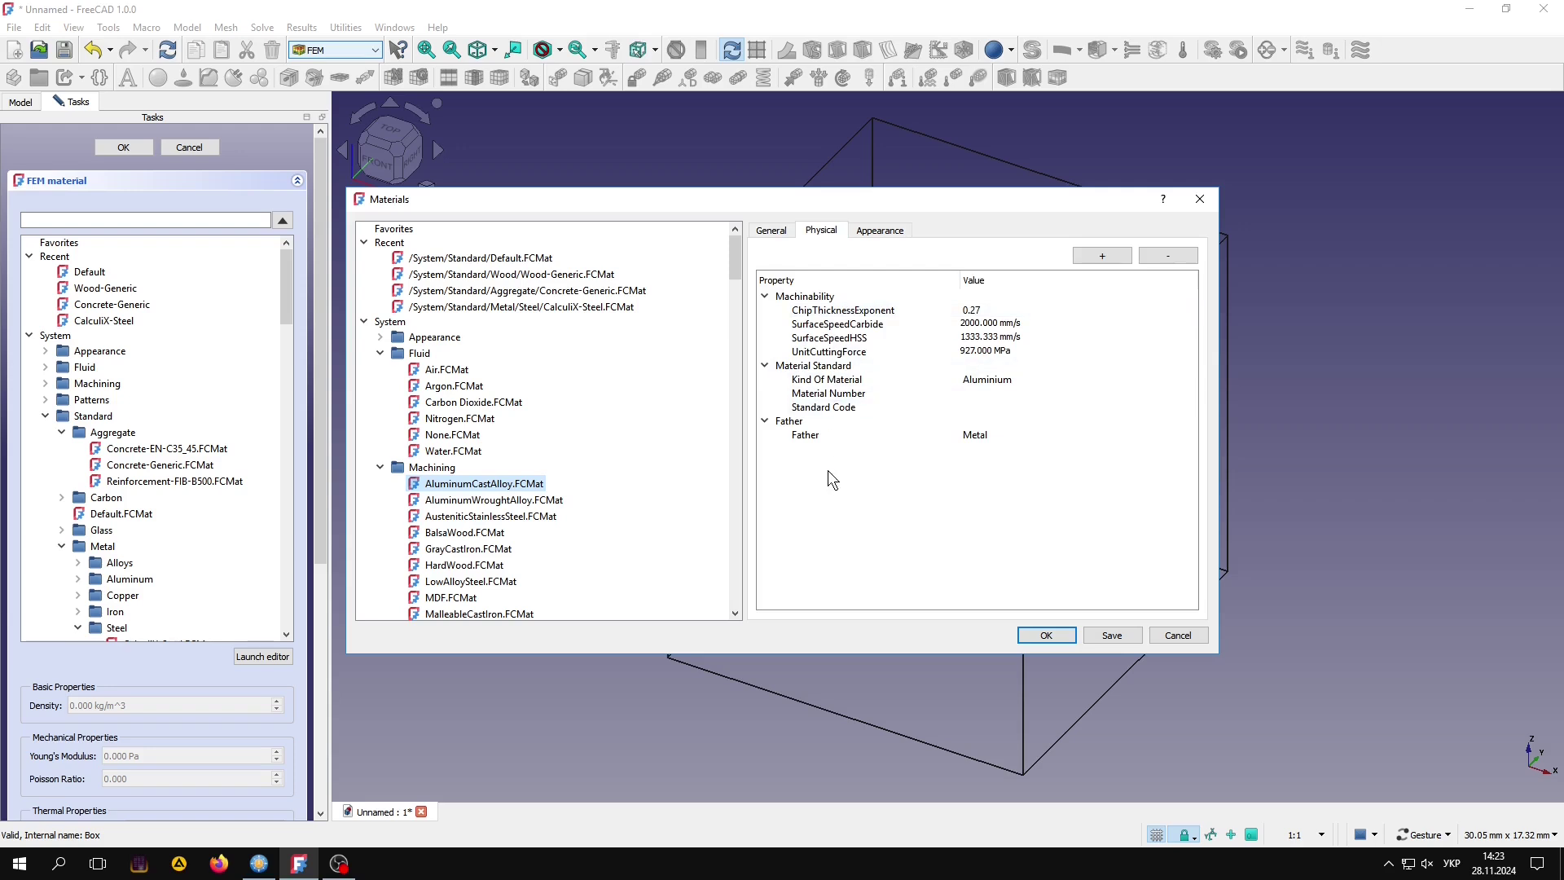
{"action": "left_click", "coordinate": [898, 228]}
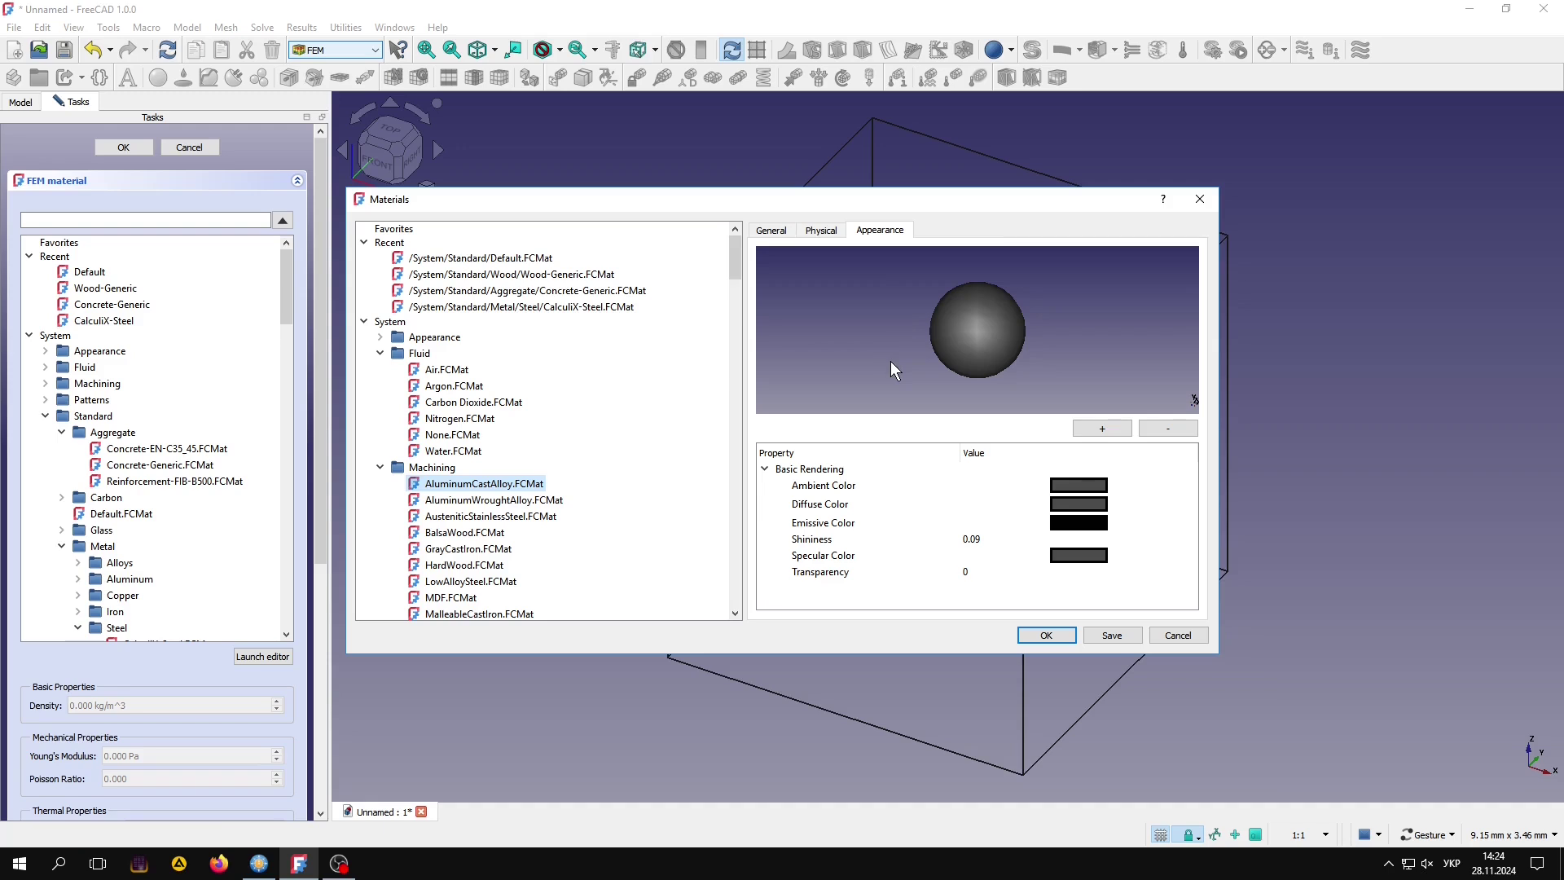
{"action": "left_click", "coordinate": [1171, 638]}
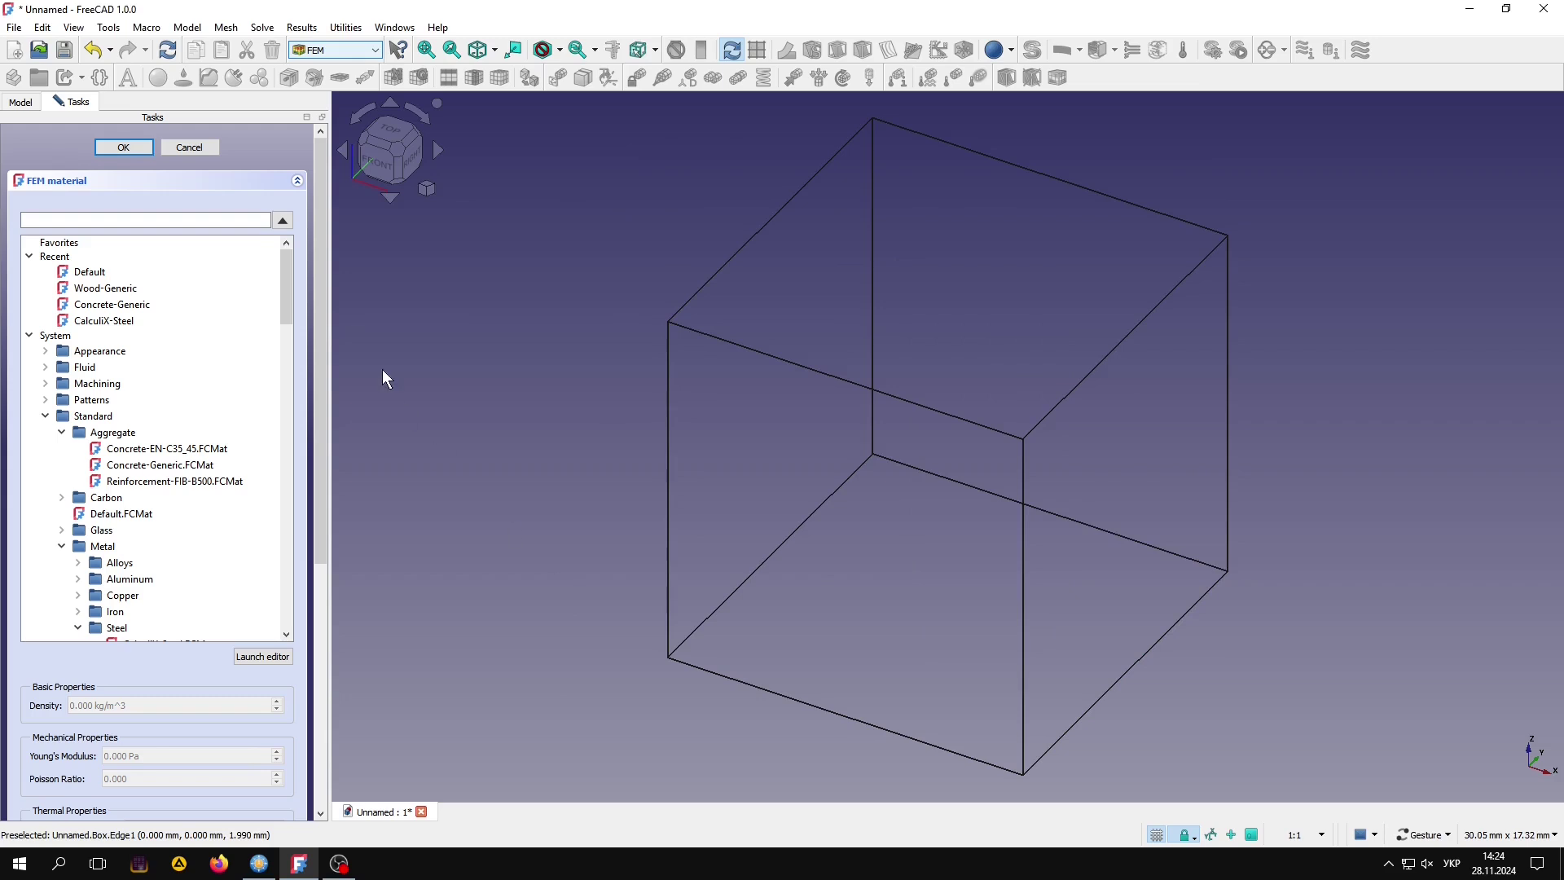
{"action": "left_click", "coordinate": [211, 145]}
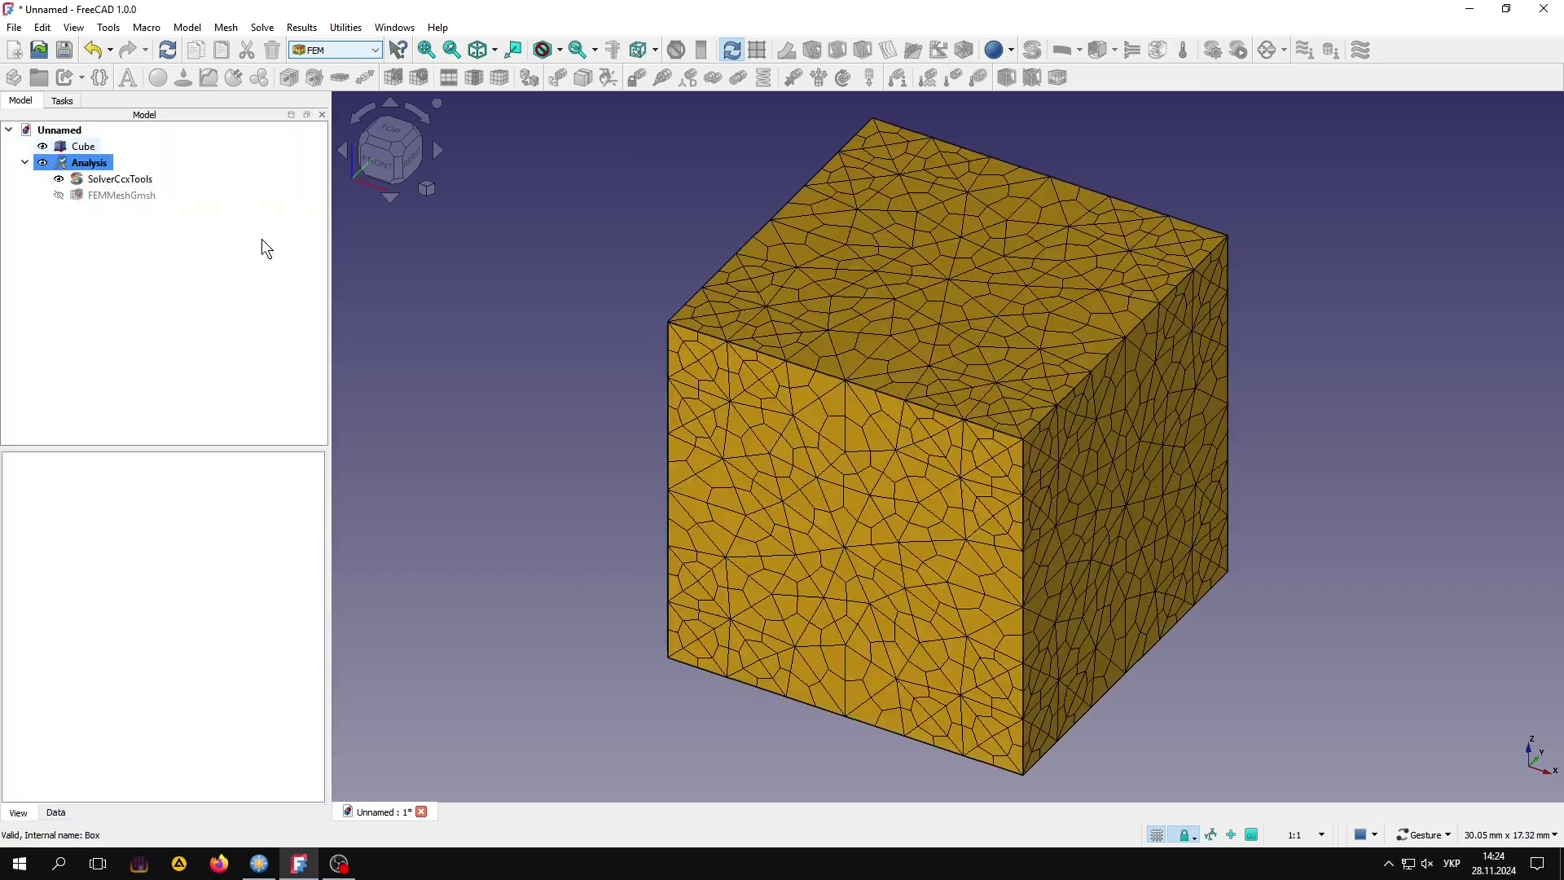
Step: In the BIM workbench, create a truss between two points 4000 mm apart
{"action": "left_click", "coordinate": [351, 52]}
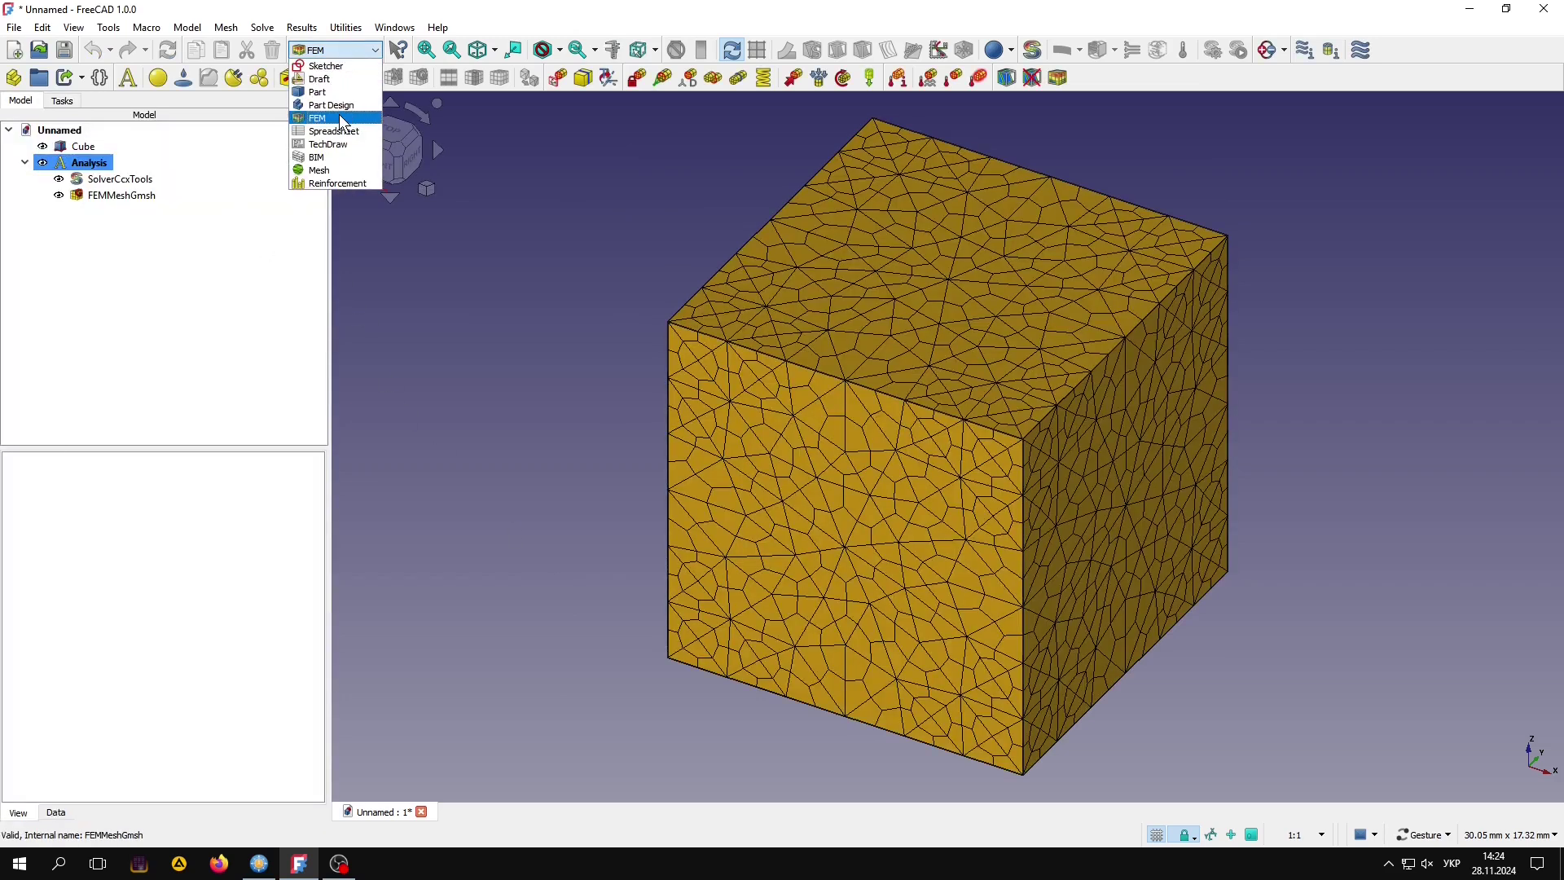
{"action": "left_click", "coordinate": [339, 159]}
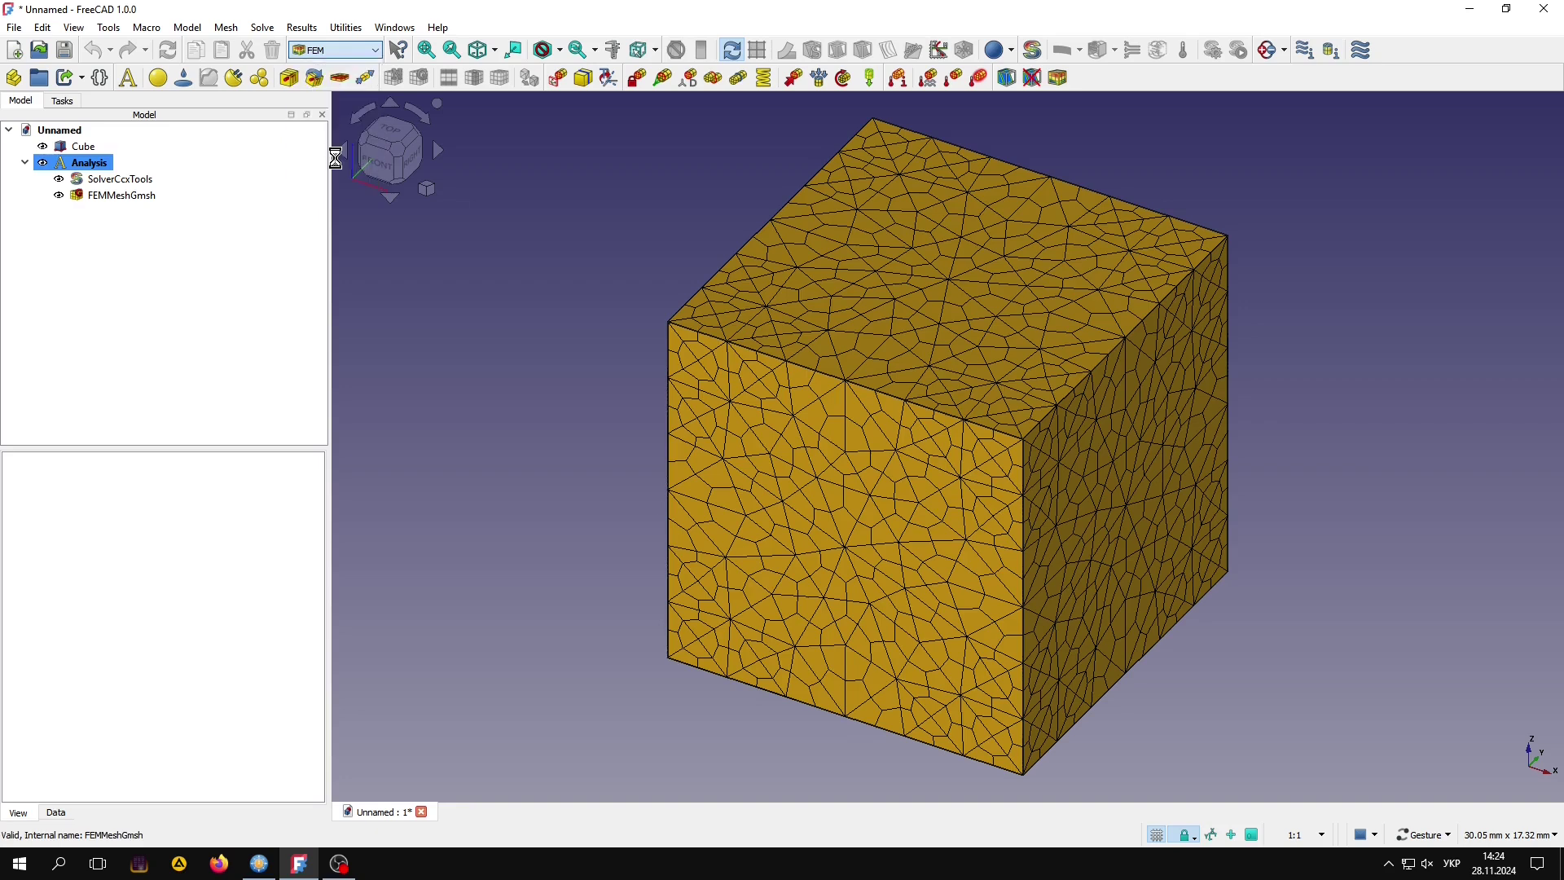
{"action": "scroll", "coordinate": [706, 685], "scroll_direction": "down", "scroll_amount": 10}
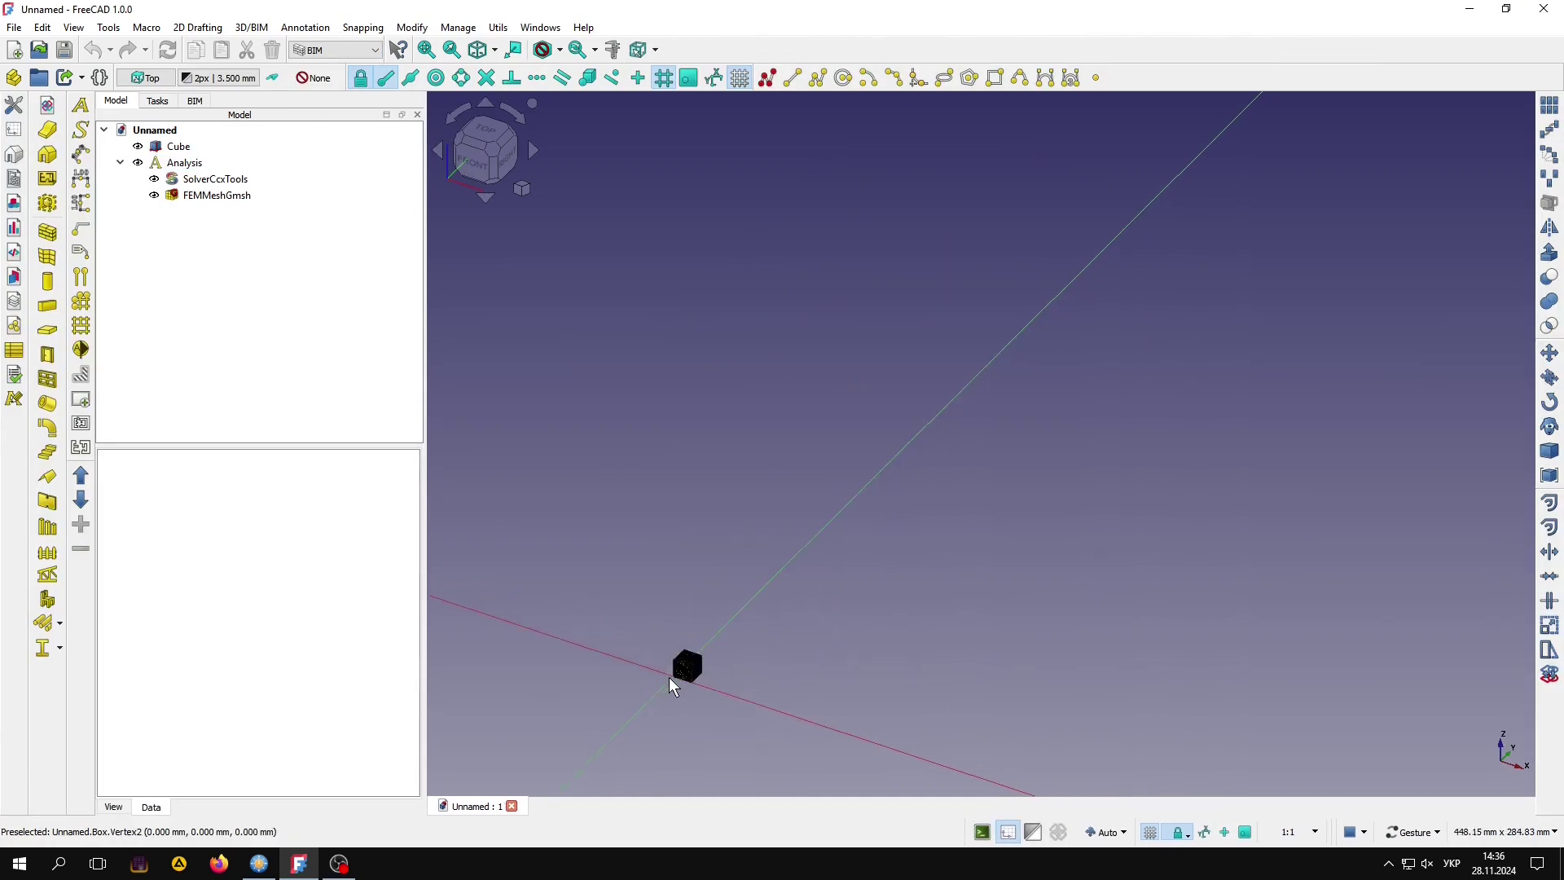
{"action": "key", "text": "w"}
{"action": "key", "text": "a"}
{"action": "key", "text": "Return"}
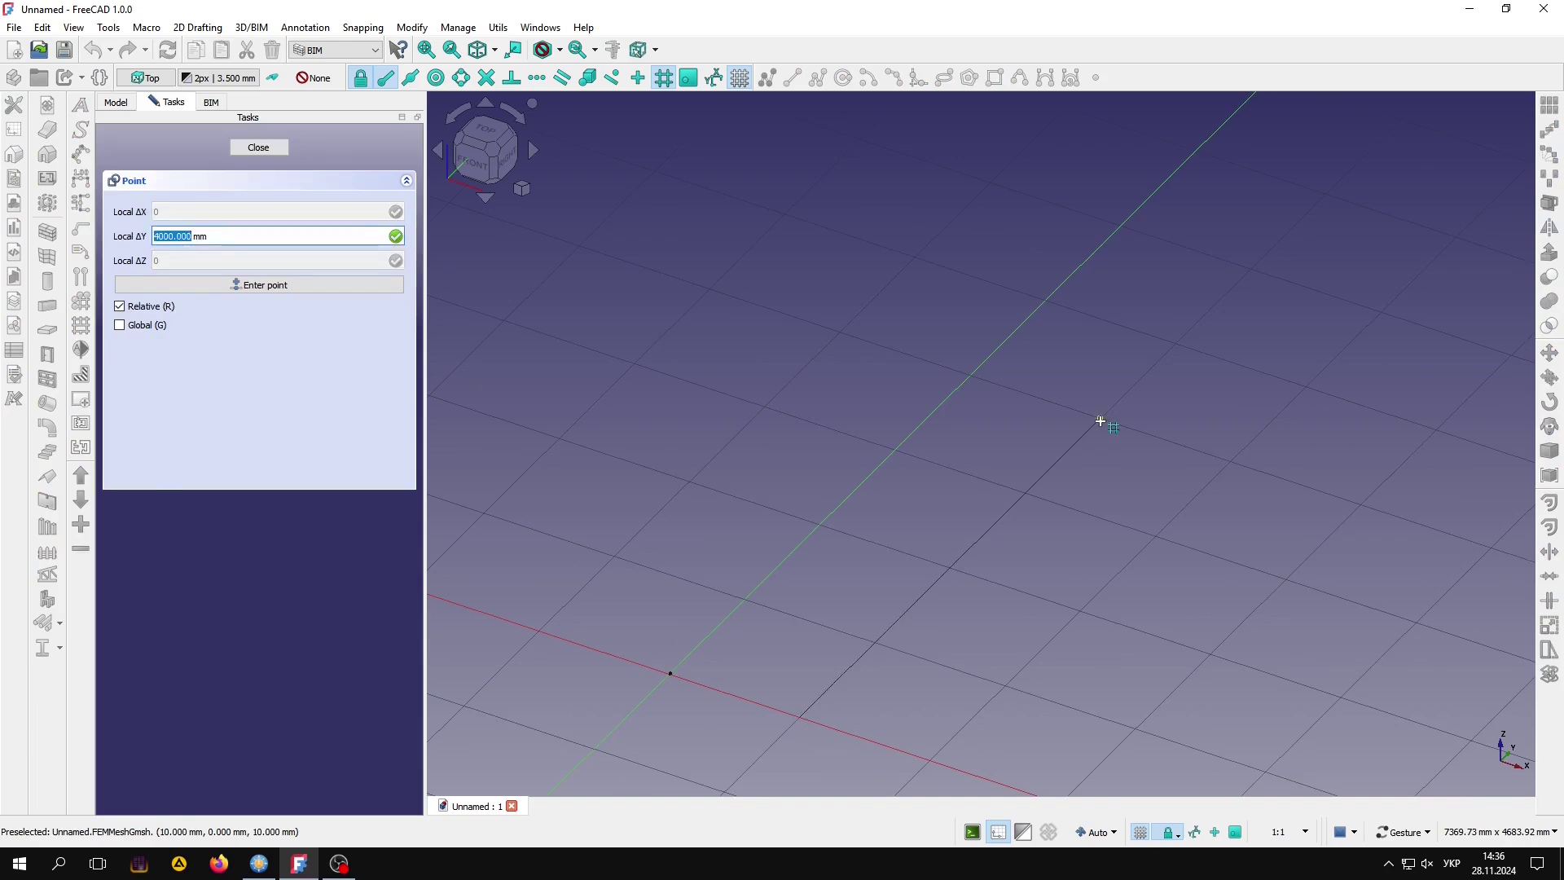
{"action": "key", "text": "Return"}
{"action": "key", "text": "Return"}
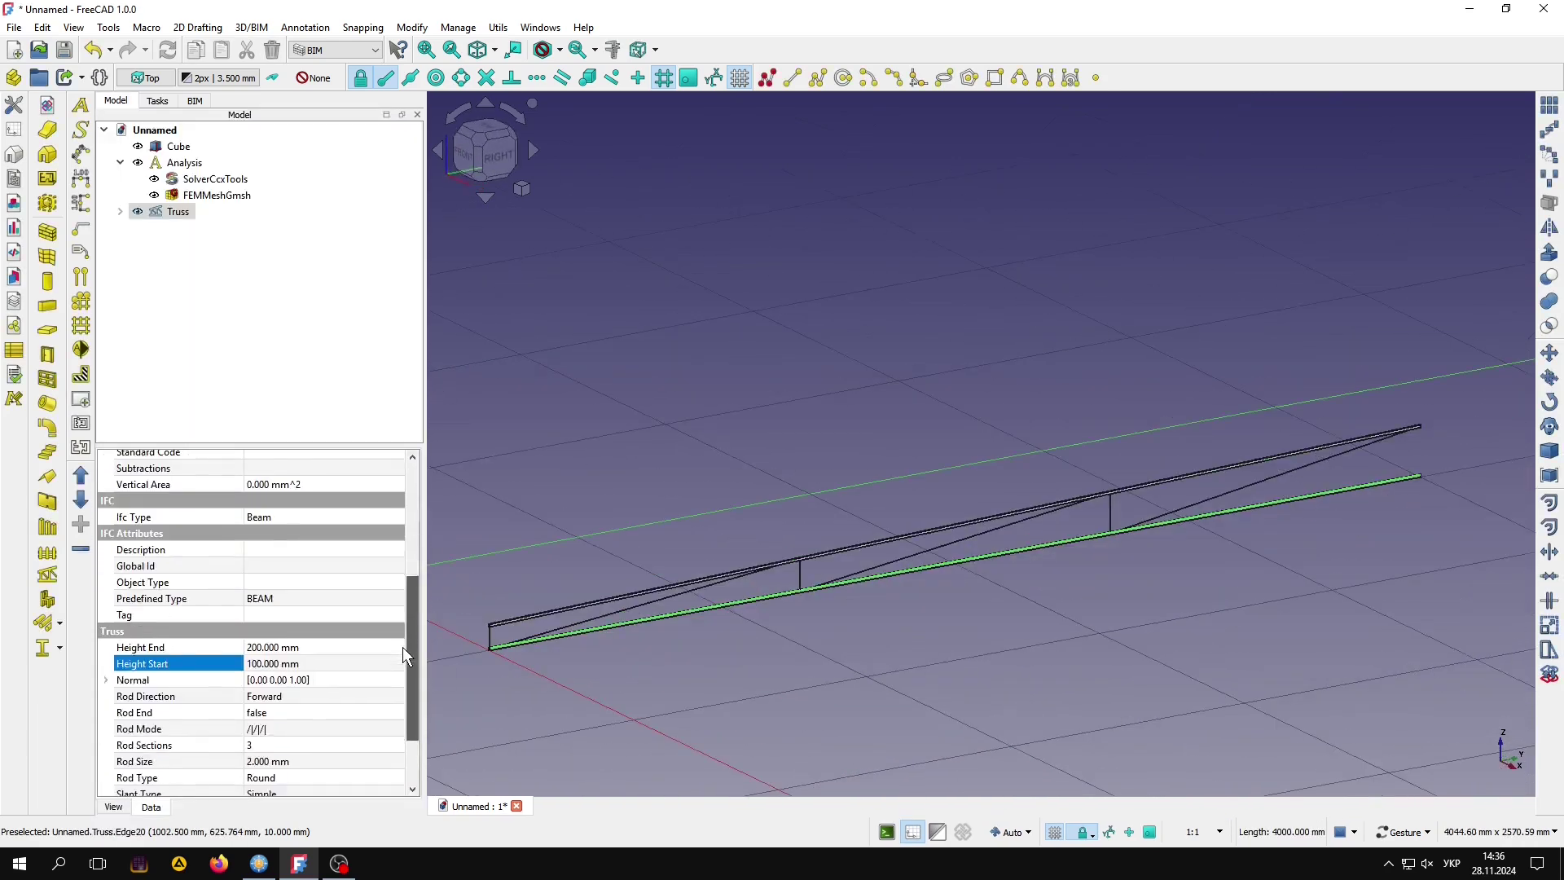
Step: Set the truss end height to 1000 mm, start height to 500 mm, and 5 rod sections
{"action": "left_click_drag", "start_coordinate": [411, 595], "coordinate": [403, 667]}
{"action": "left_click", "coordinate": [277, 624]}
{"action": "type", "text": "1000"}
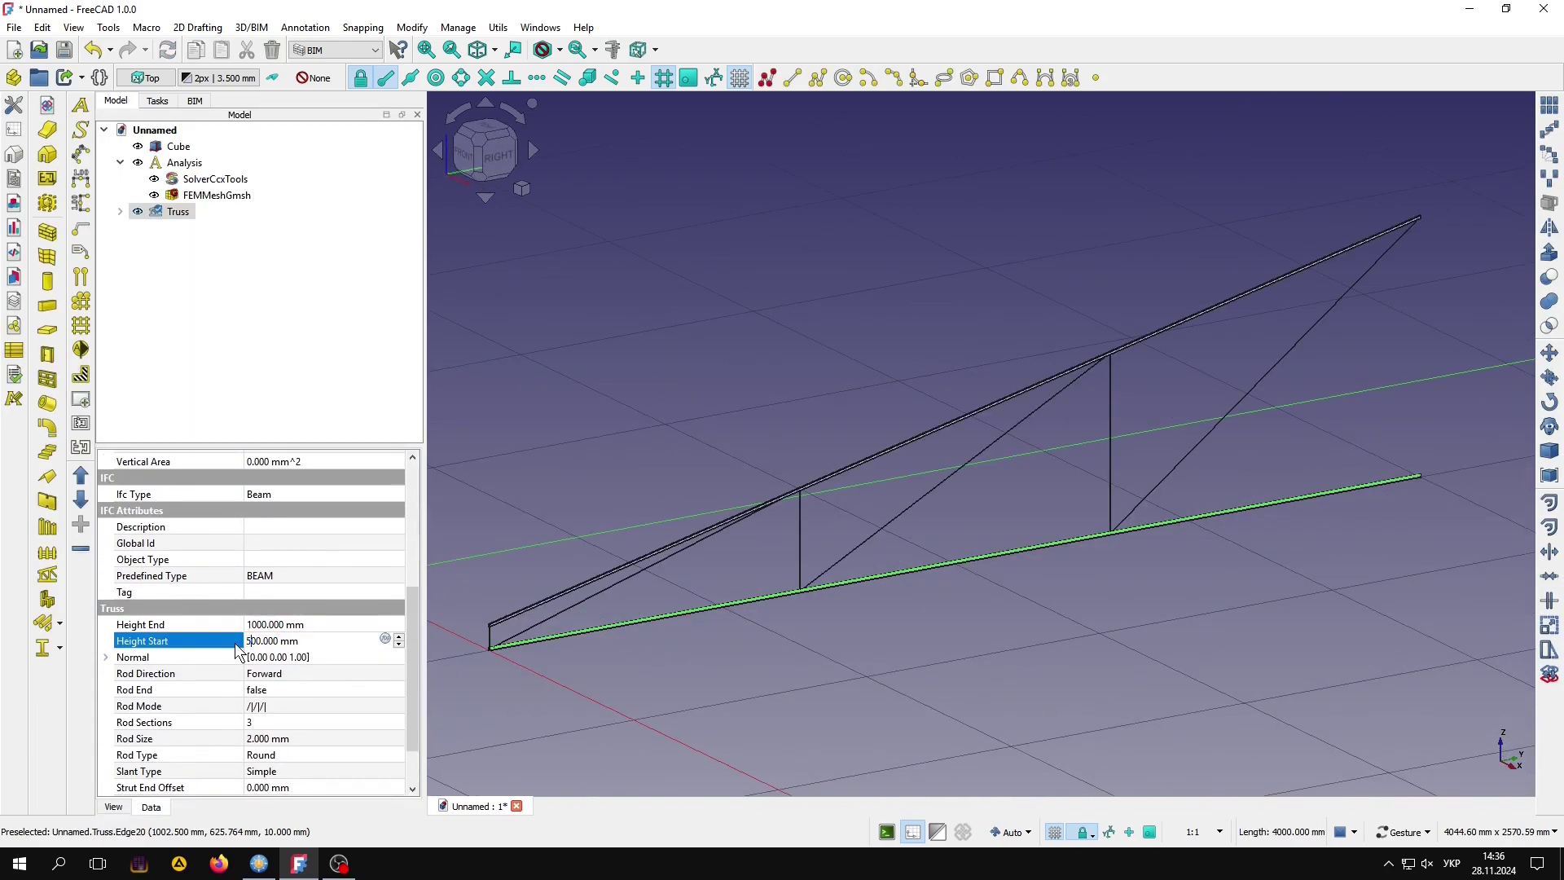
{"action": "type", "text": "500"}
{"action": "key", "text": "Return"}
{"action": "left_click", "coordinate": [276, 721]}
{"action": "type", "text": "5"}
{"action": "key", "text": "Return"}
Step: Set the truss rod size to 50 mm and strut height 80 mm, width 10 mm
{"action": "scroll", "coordinate": [412, 677], "scroll_direction": "down", "scroll_amount": 2}
{"action": "left_click", "coordinate": [228, 674]}
{"action": "type", "text": "50"}
{"action": "key", "text": "Return"}
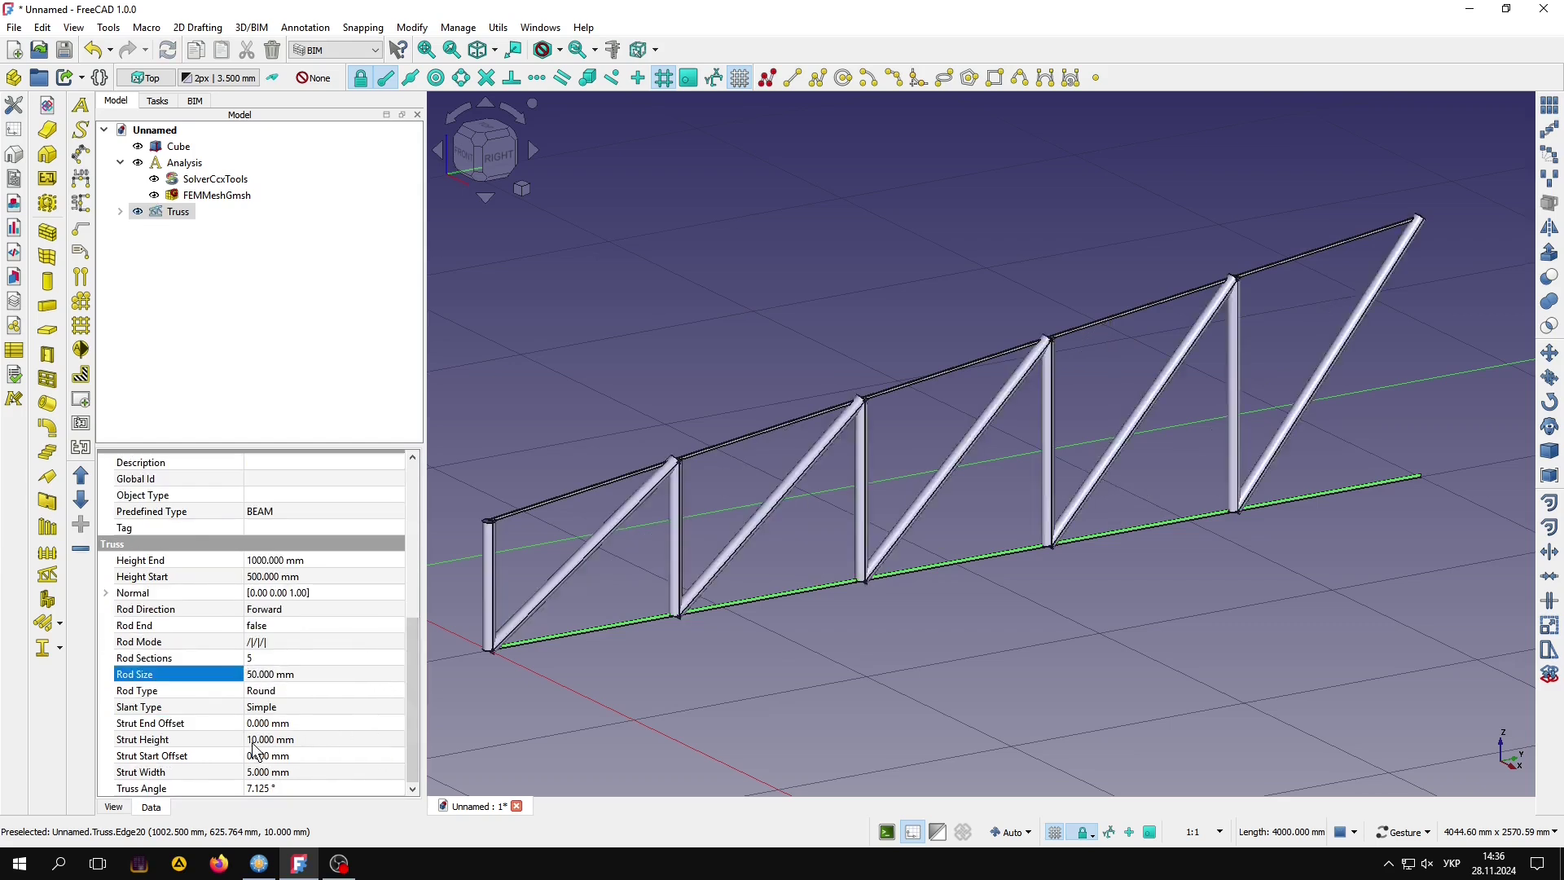
{"action": "left_click", "coordinate": [249, 738]}
{"action": "double_click", "coordinate": [250, 739]}
{"action": "type", "text": "80"}
{"action": "left_click", "coordinate": [250, 772]}
{"action": "double_click", "coordinate": [250, 772]}
{"action": "type", "text": "10"}
{"action": "left_click", "coordinate": [780, 686]}
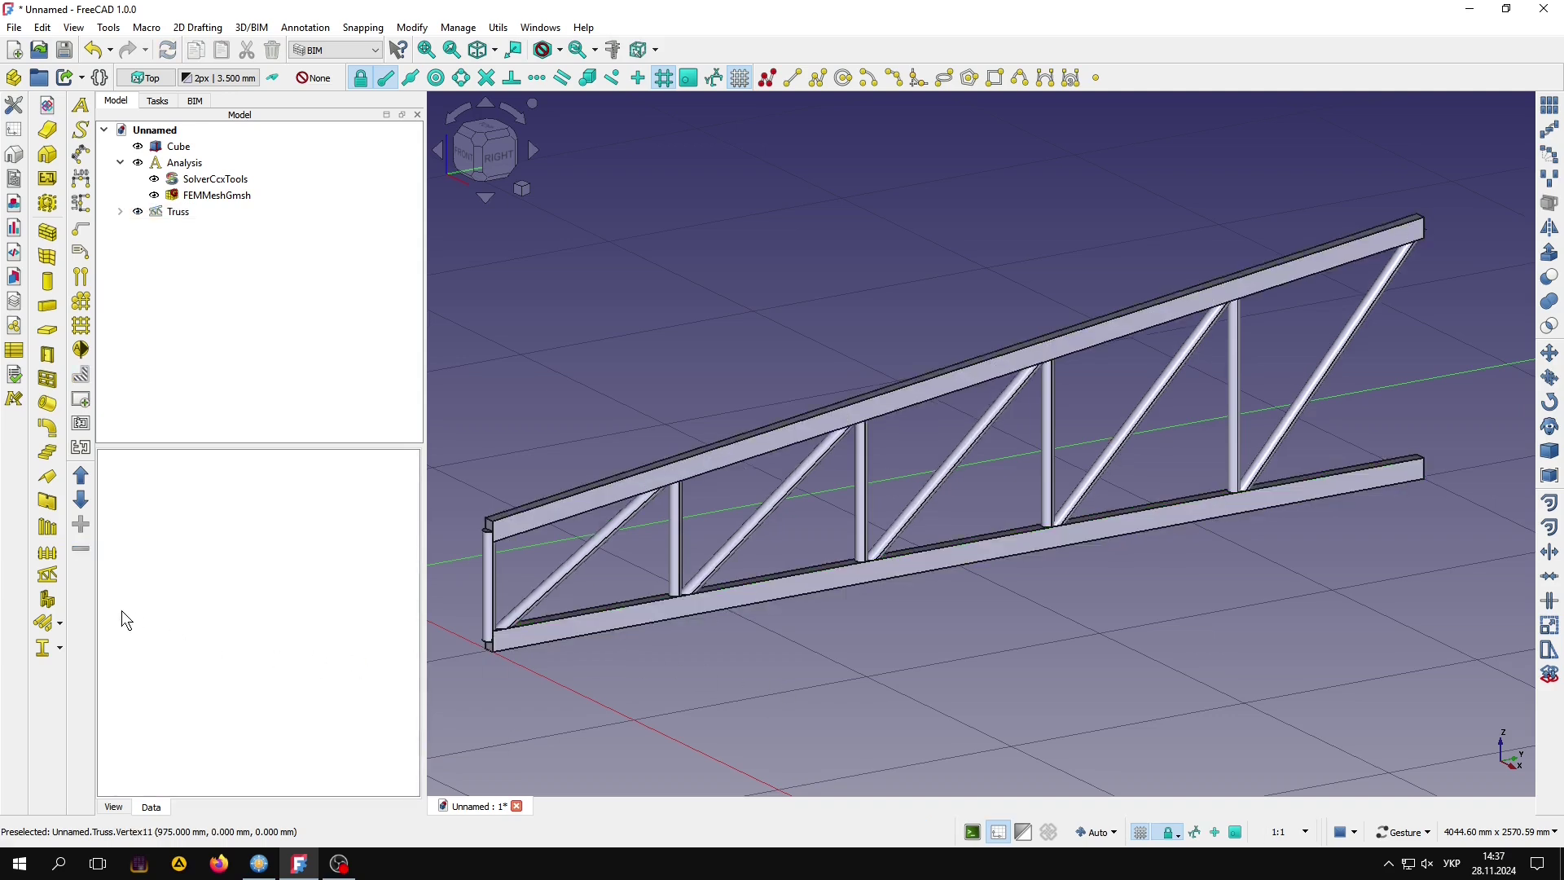
{"action": "left_click", "coordinate": [59, 625]}
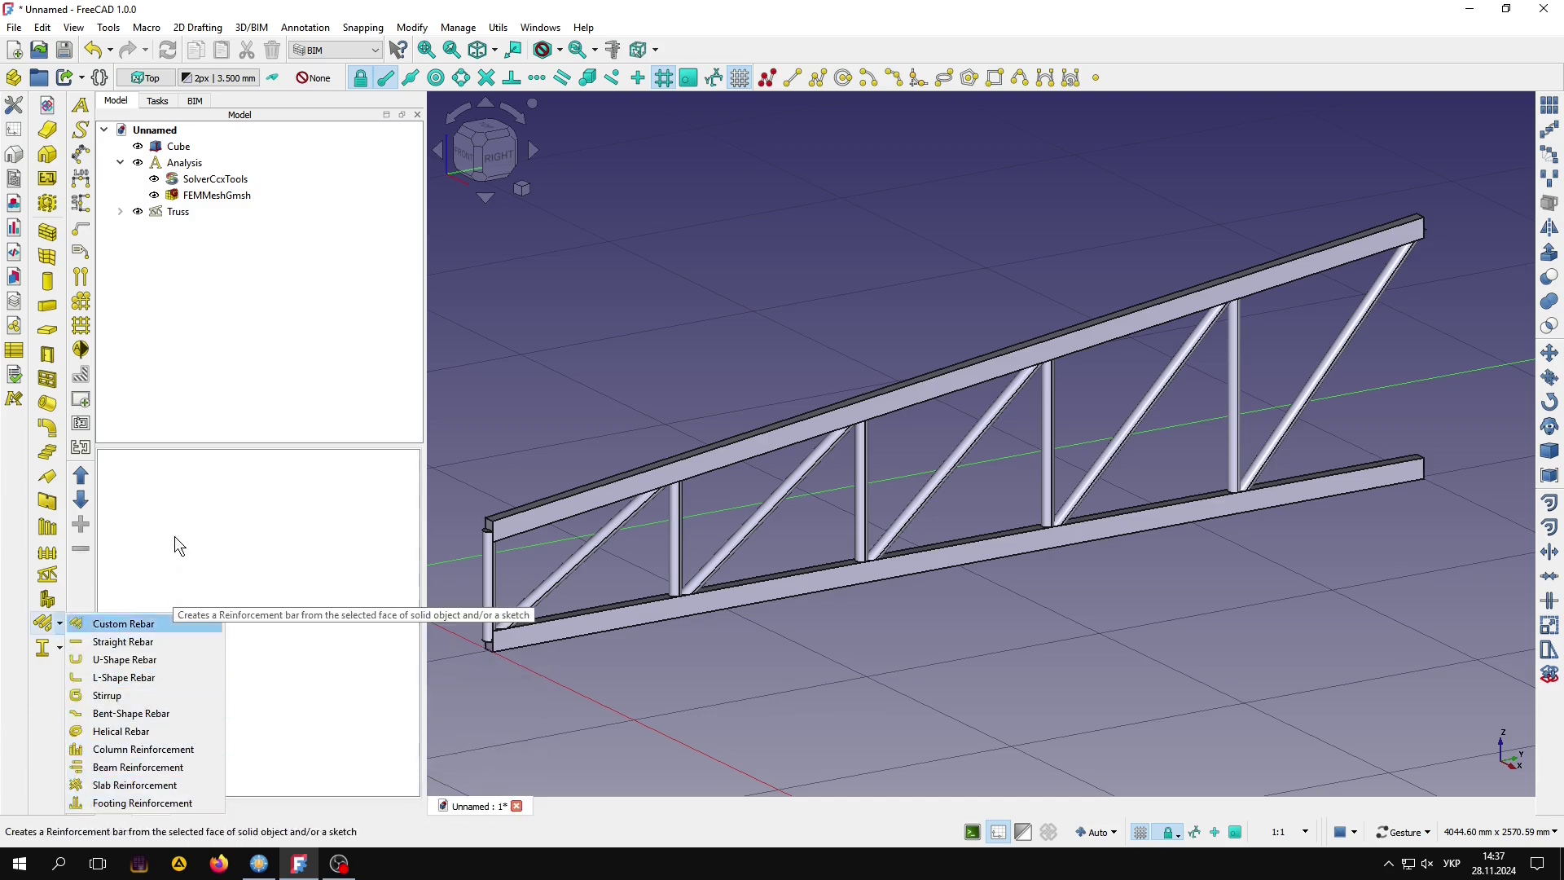
Step: In the Addon Manager, open the installed Reinforcement addon's README details page
{"action": "left_click", "coordinate": [108, 27]}
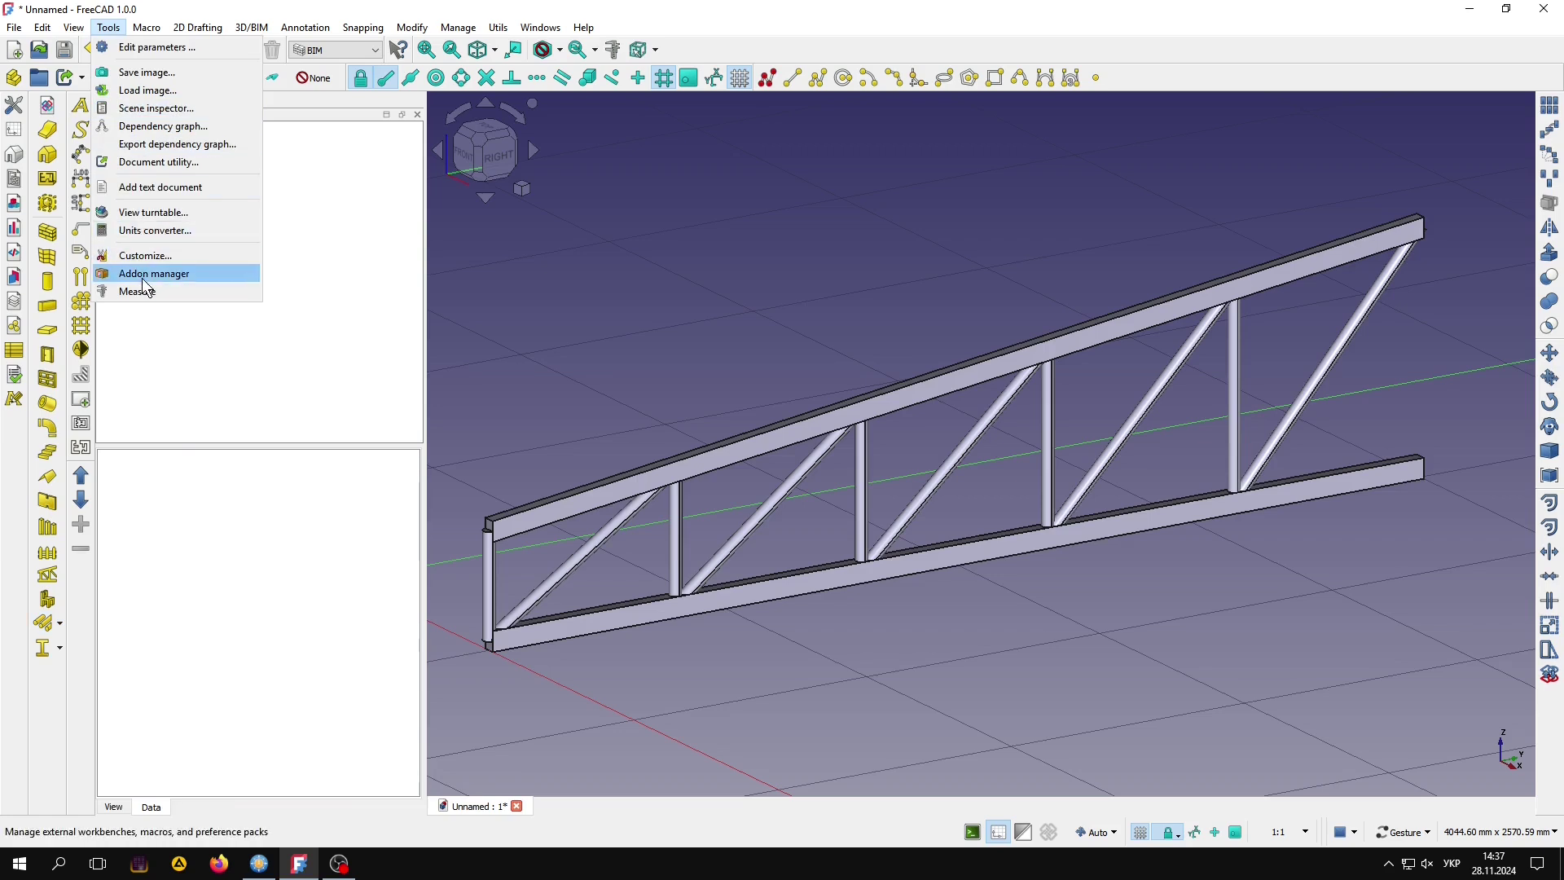
{"action": "left_click", "coordinate": [145, 273]}
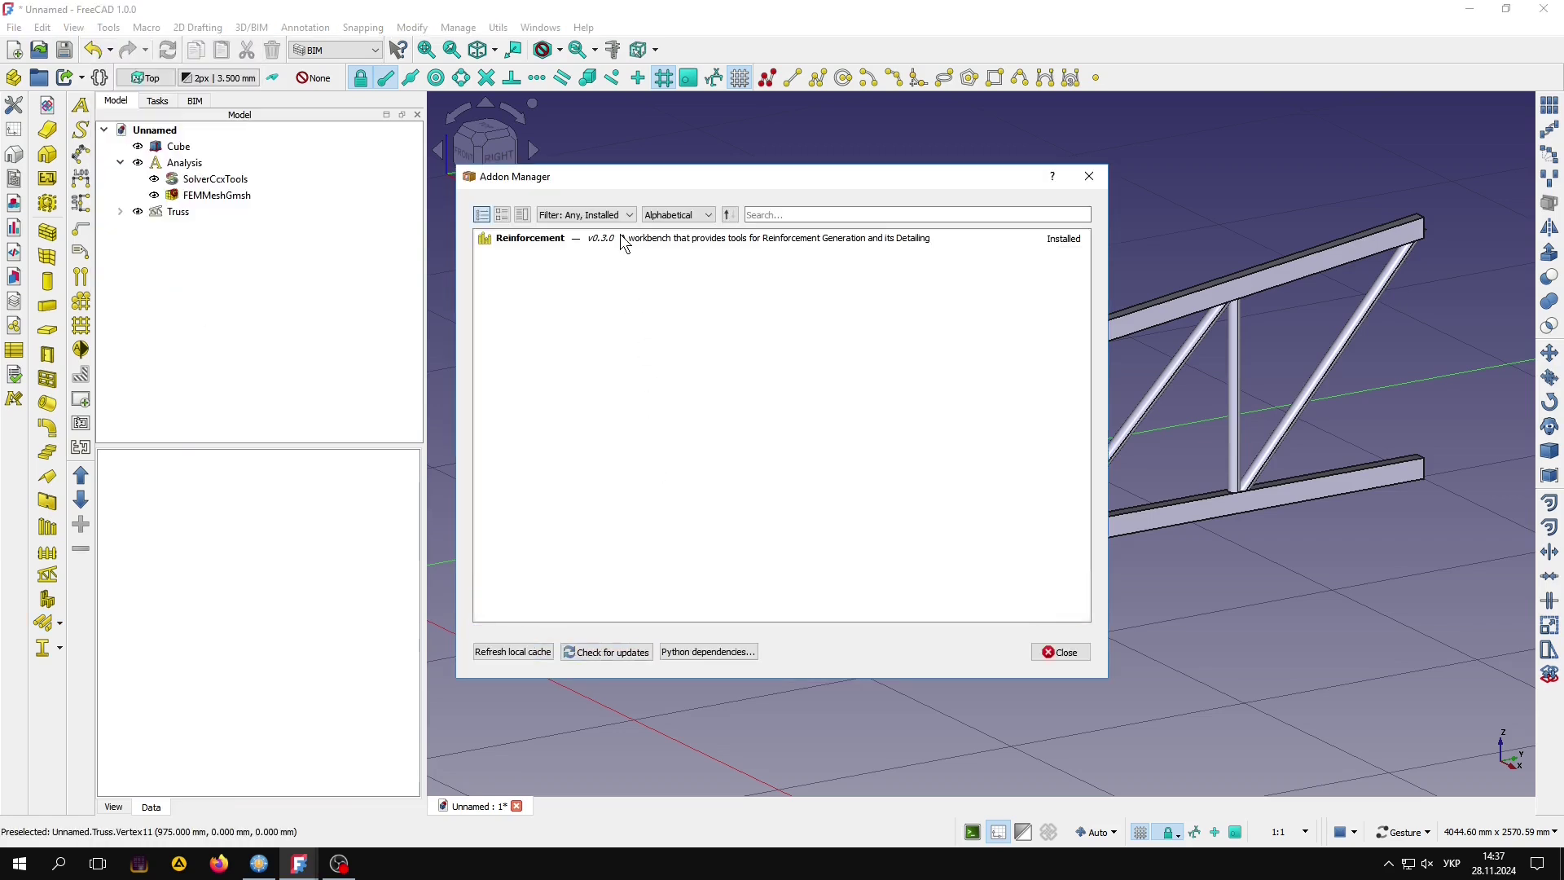
{"action": "left_click", "coordinate": [622, 330]}
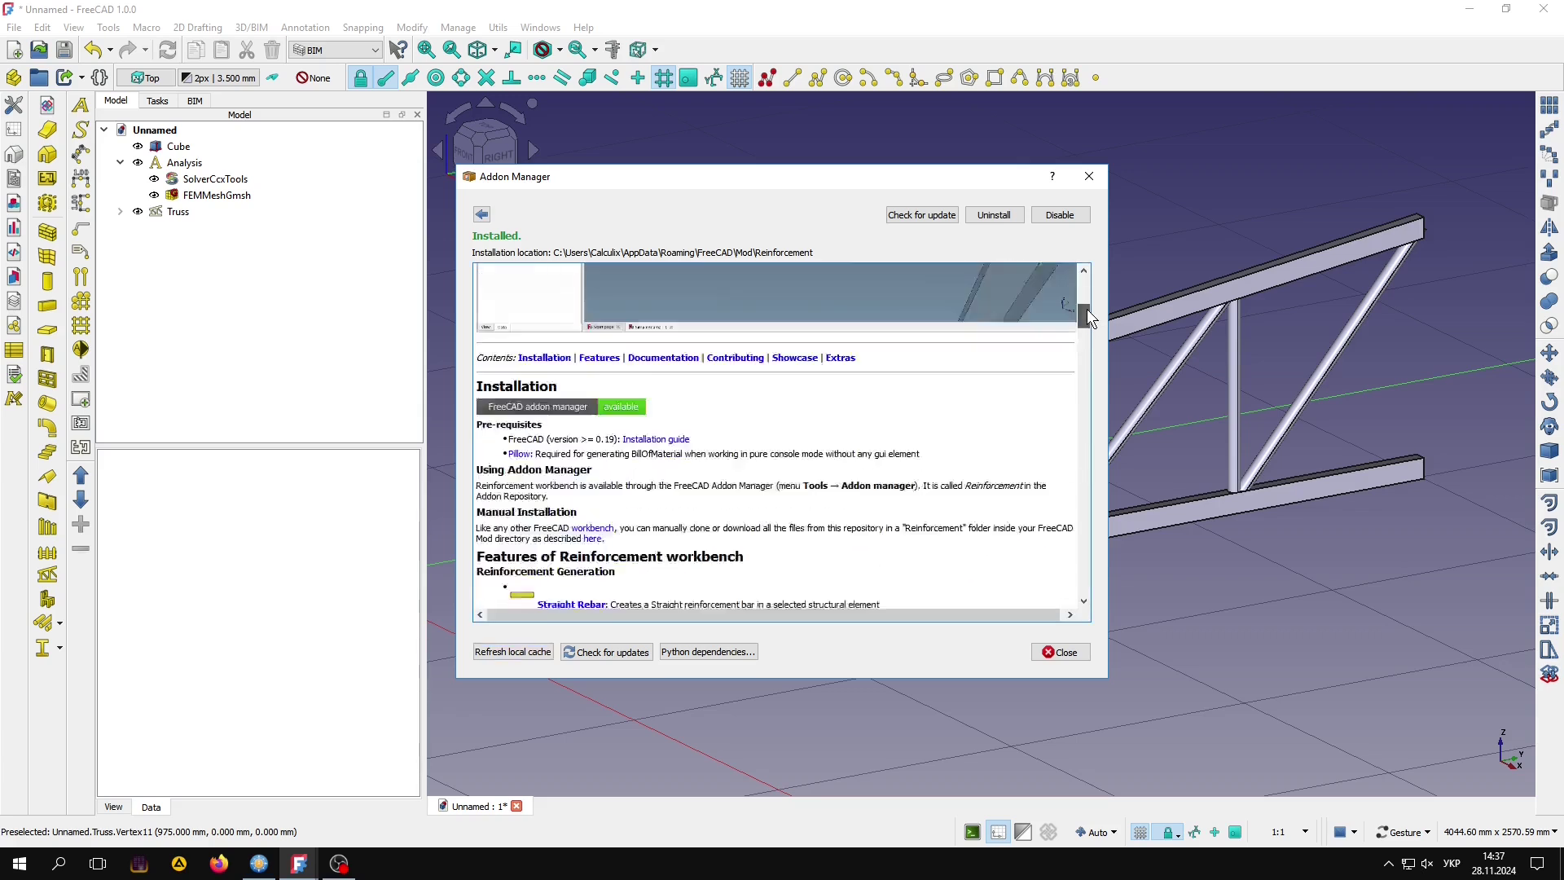
{"action": "scroll", "coordinate": [1088, 292], "scroll_direction": "up", "scroll_amount": 2}
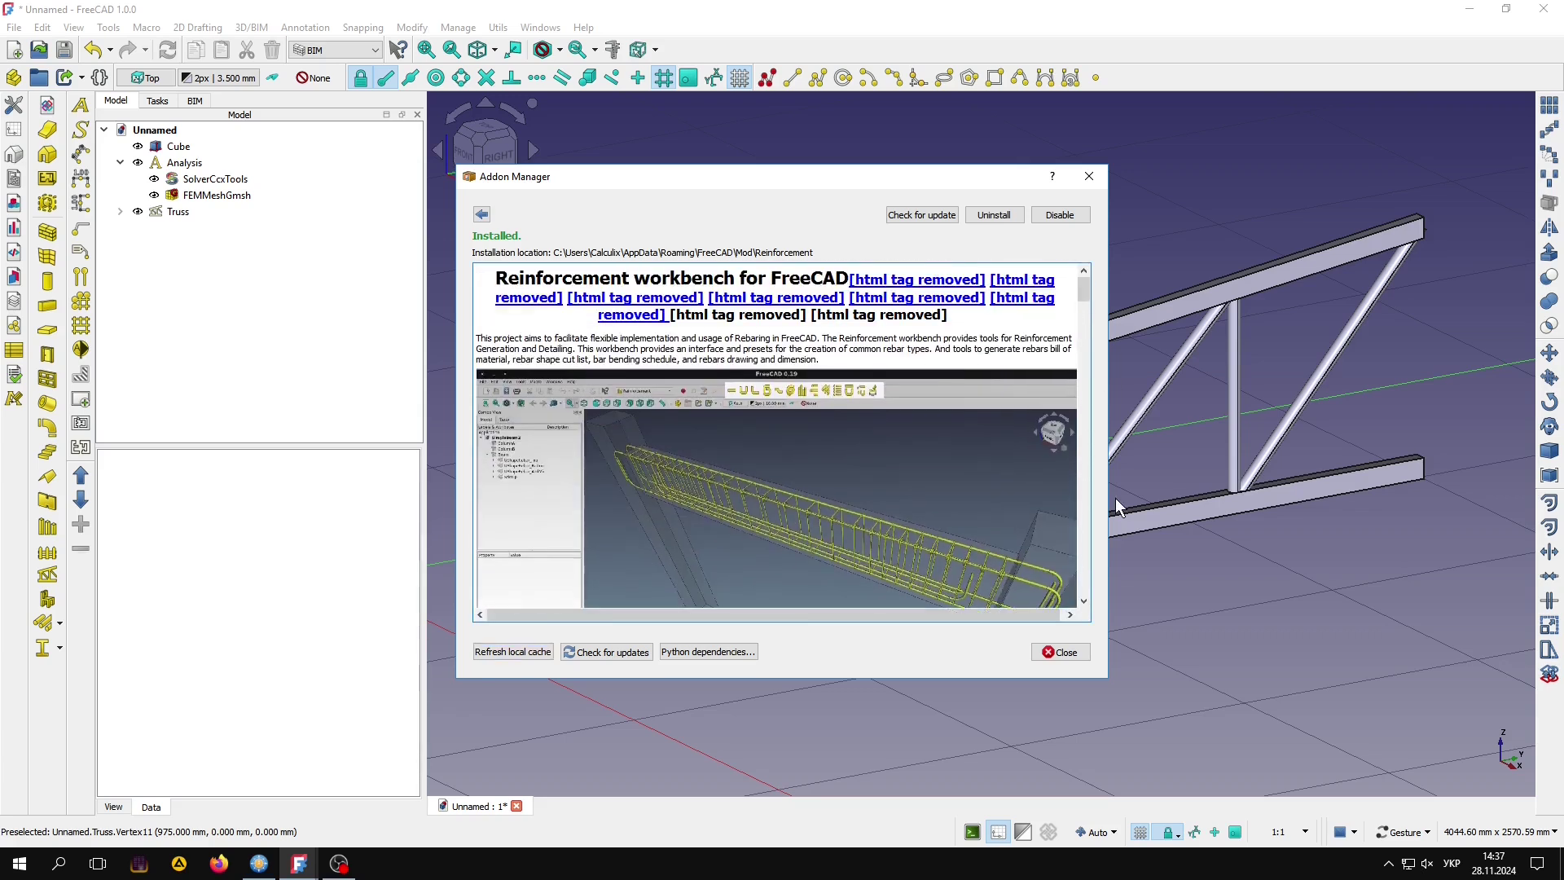